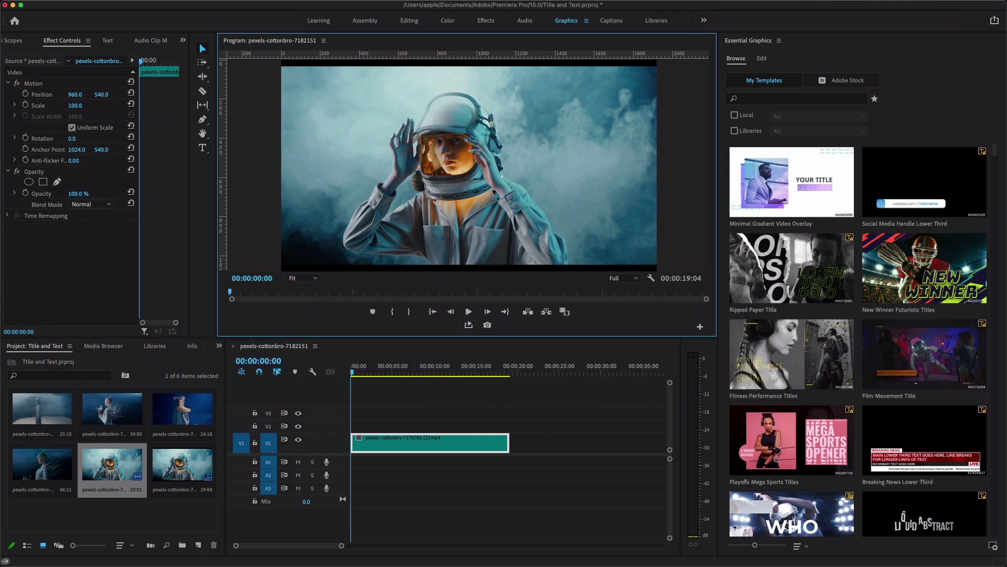
Look through the Editing, Color and Effects workspaces to locate the Type tool in each.
left_click(409, 20)
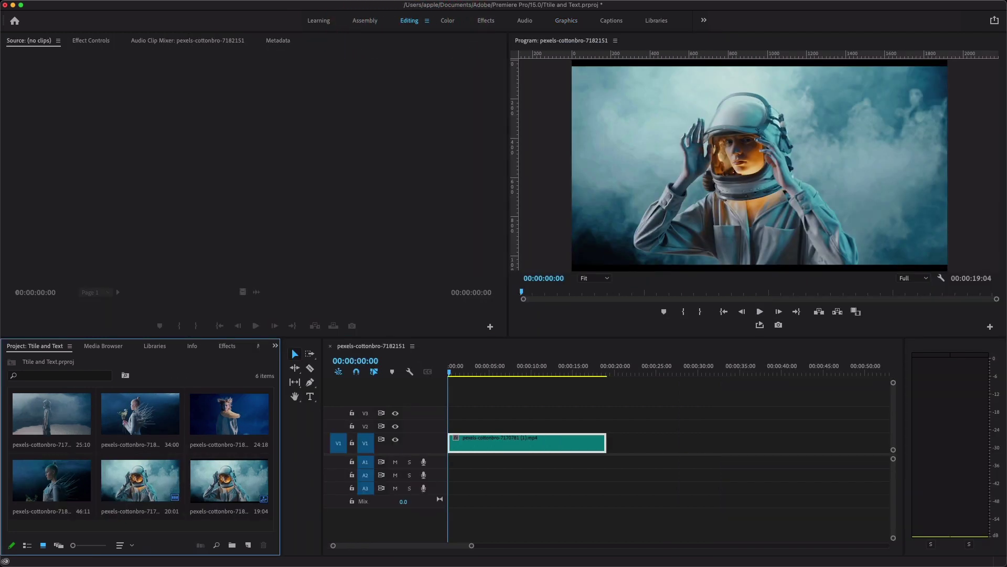
left_click(307, 417)
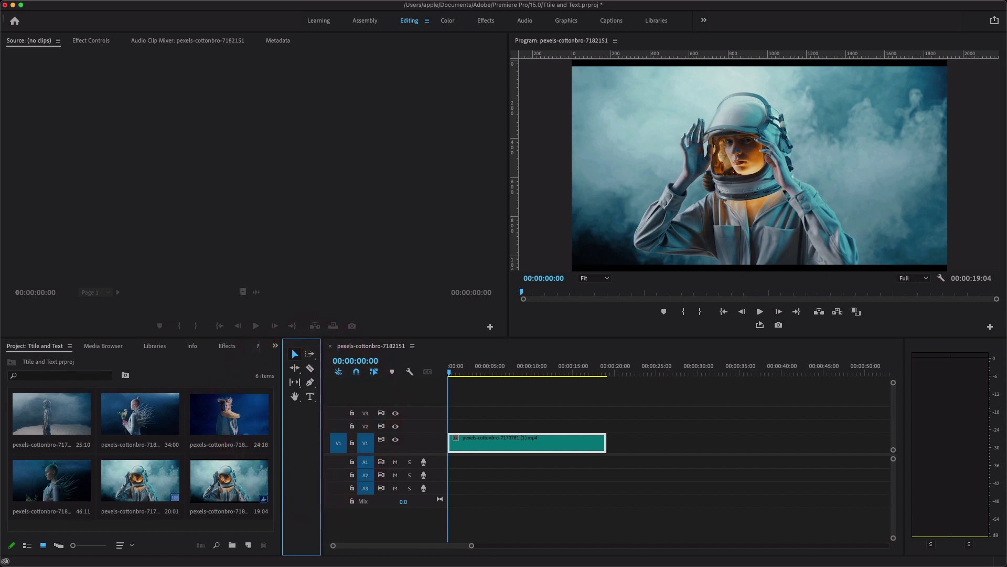
left_click(447, 21)
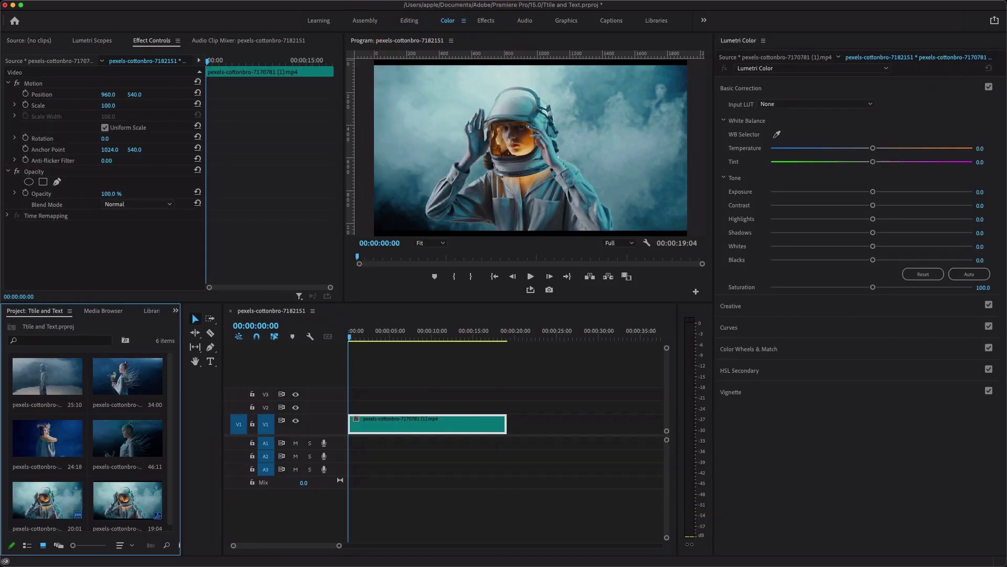
left_click(210, 361)
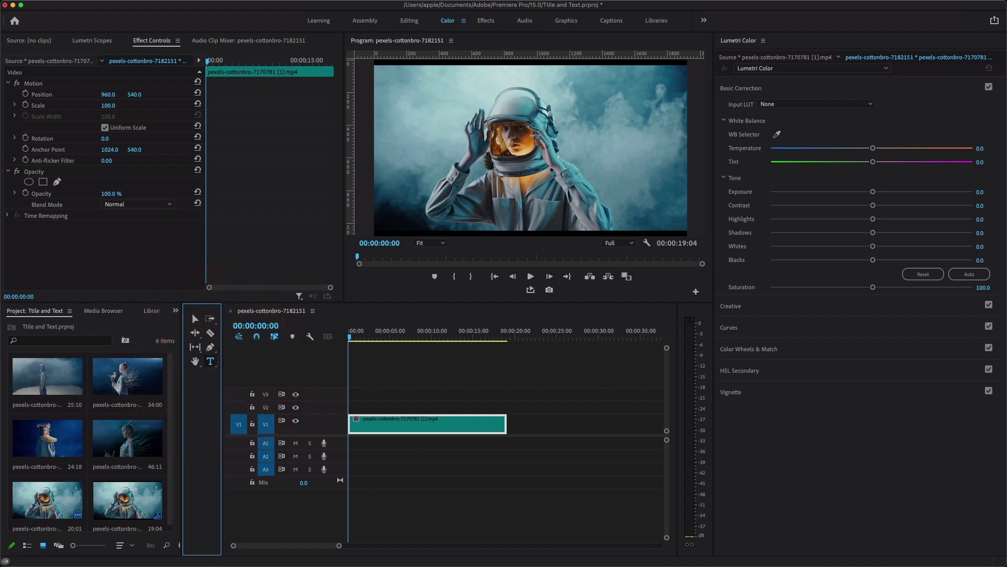
left_click(486, 20)
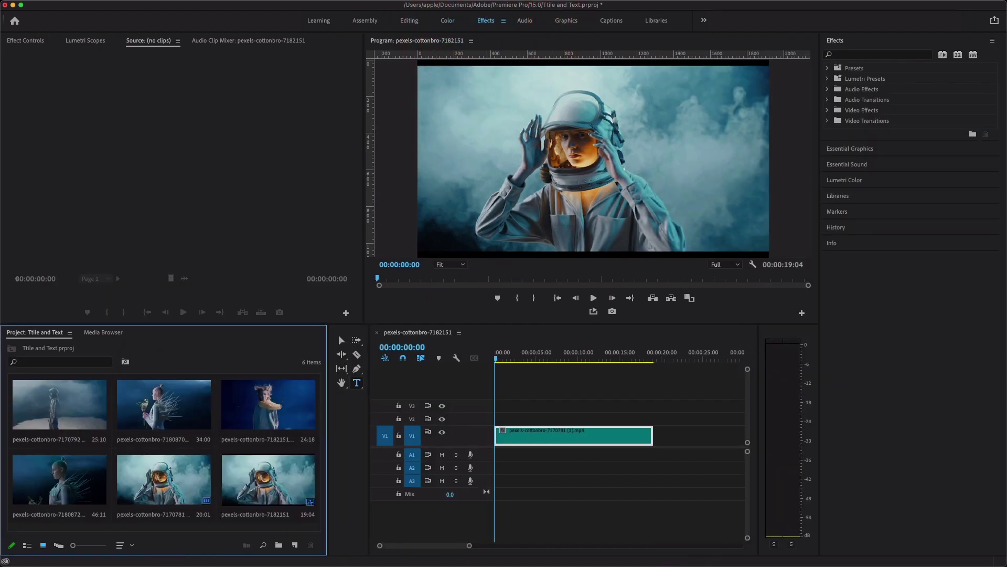
left_click(357, 382)
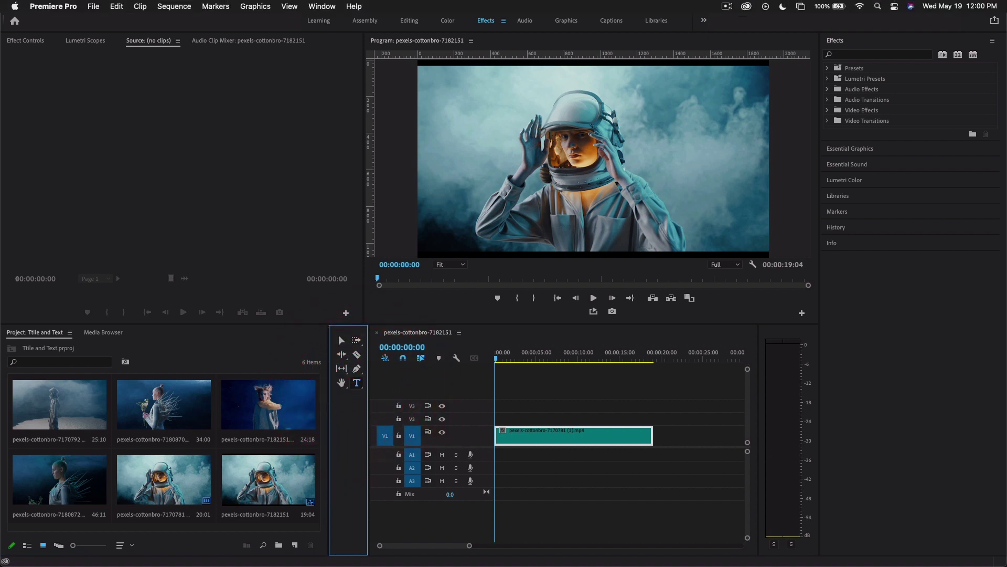
Check the Tools entry among the available panels and return to the Graphics workspace with Essential Graphics active.
left_click(321, 7)
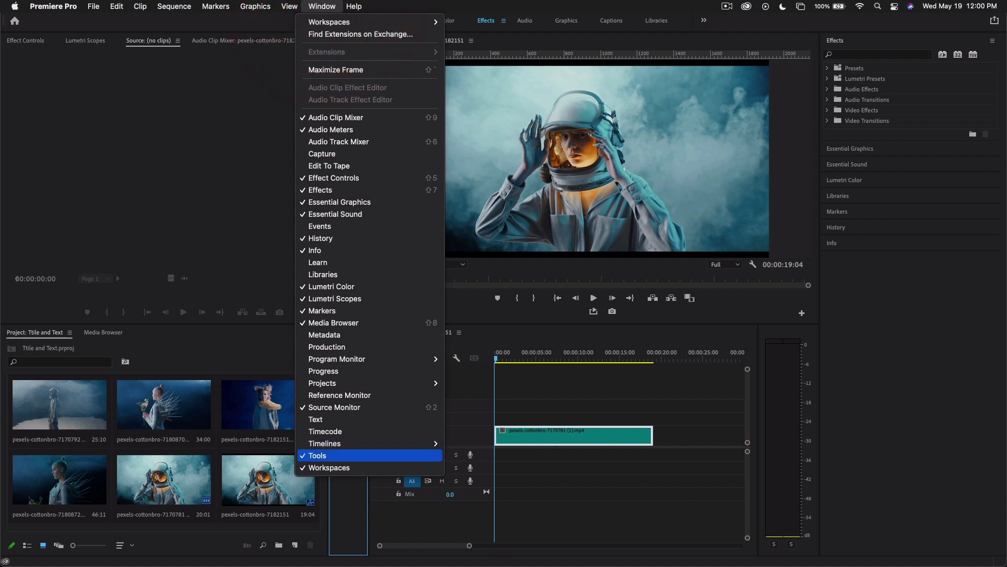
left_click(490, 341)
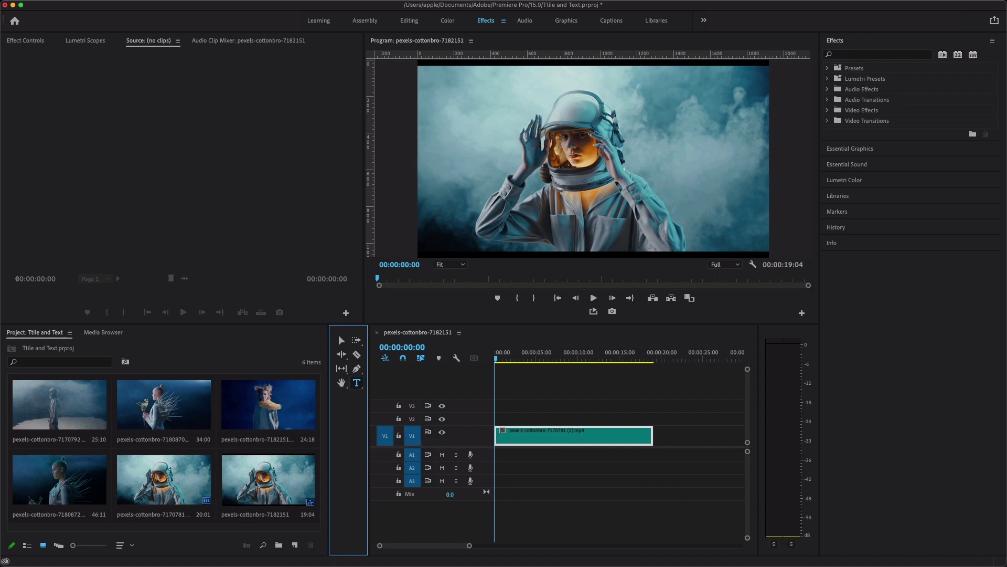
left_click(566, 20)
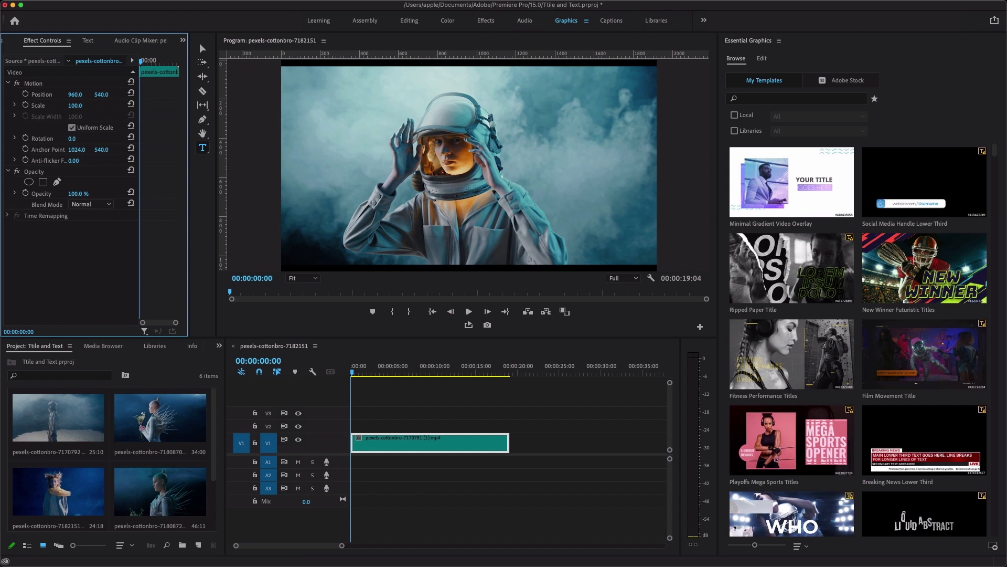
left_click(750, 42)
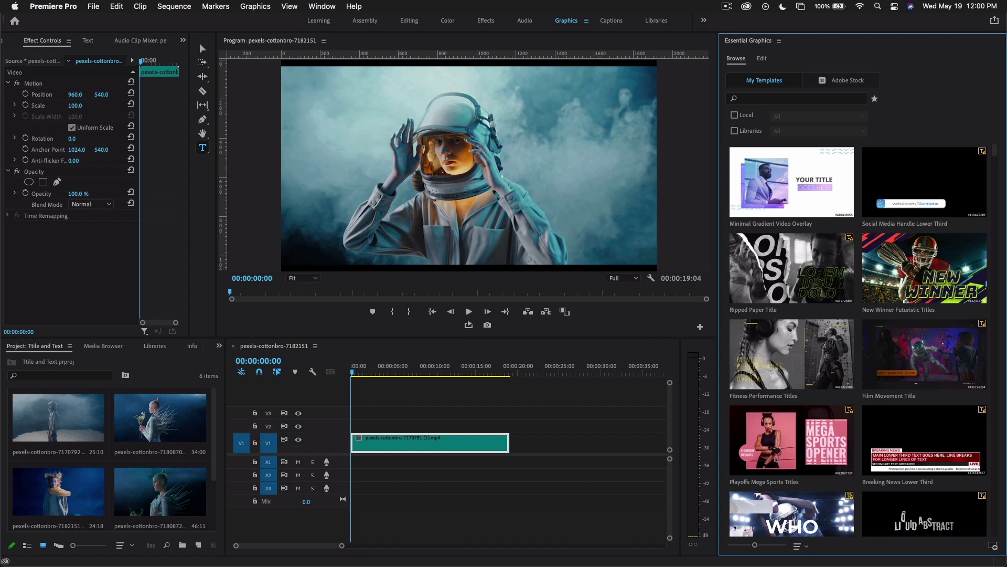
Create a new legacy title with the default settings and close its title editor without adding text.
left_click(94, 7)
mouse_move(99, 22)
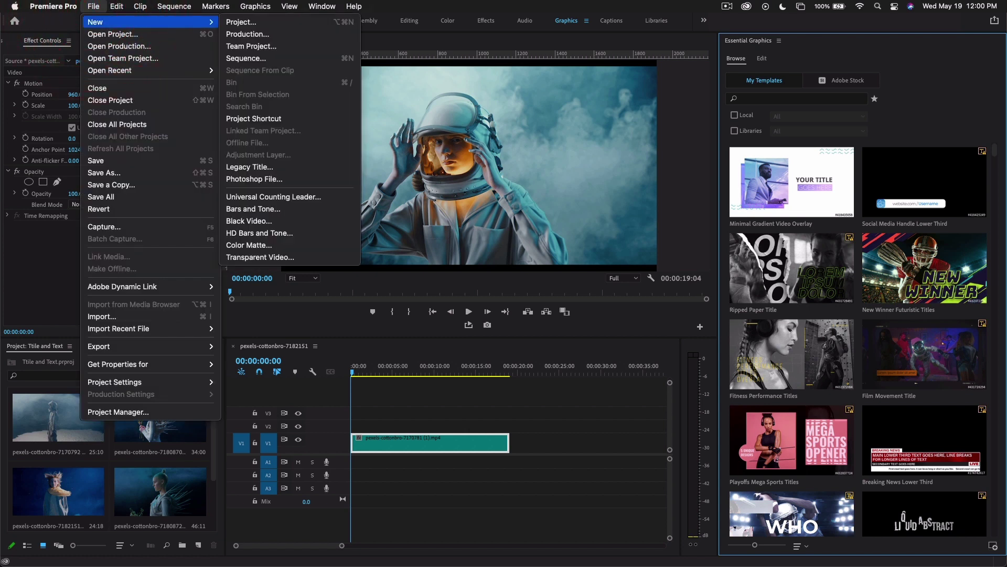
left_click(262, 167)
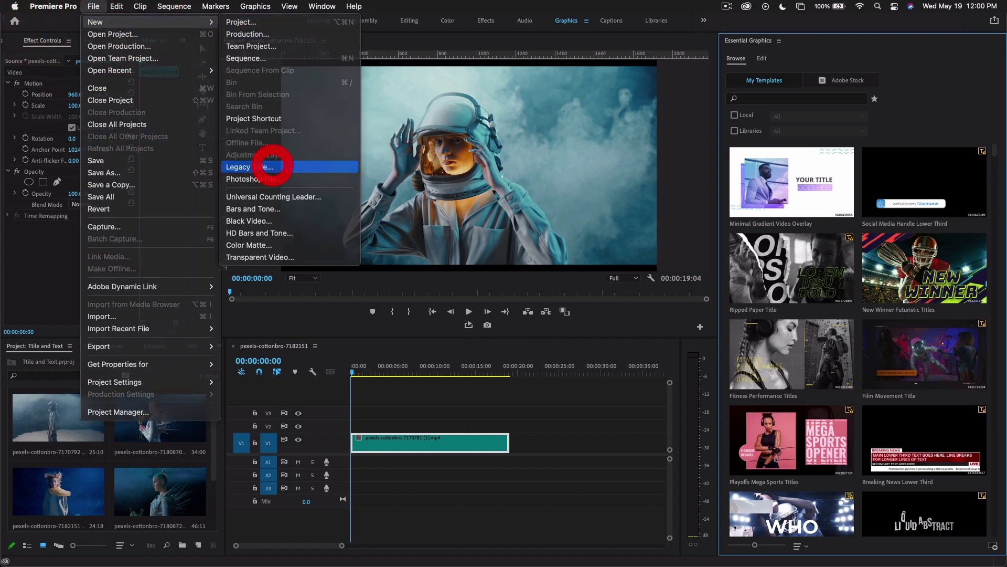
left_click(568, 336)
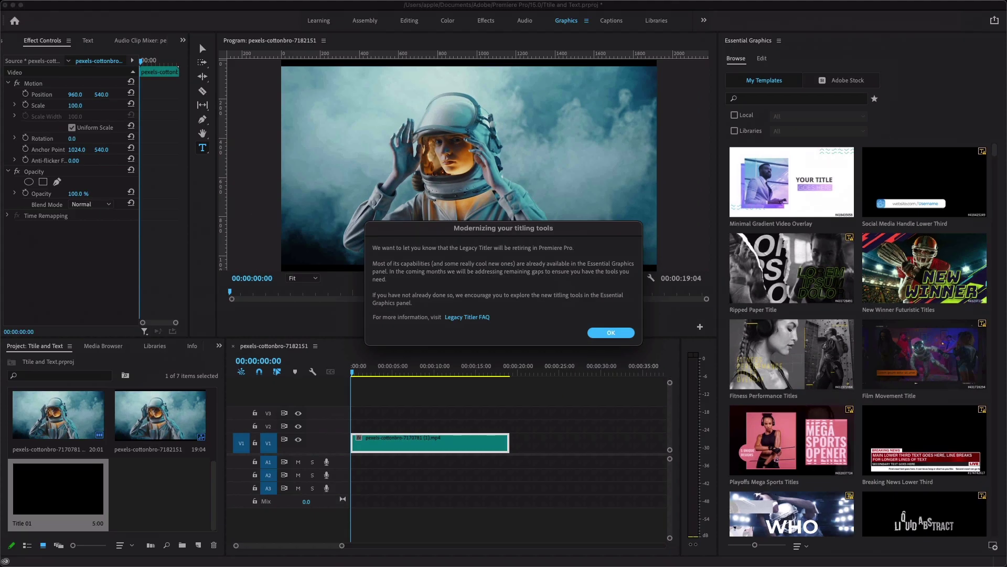
left_click(639, 384)
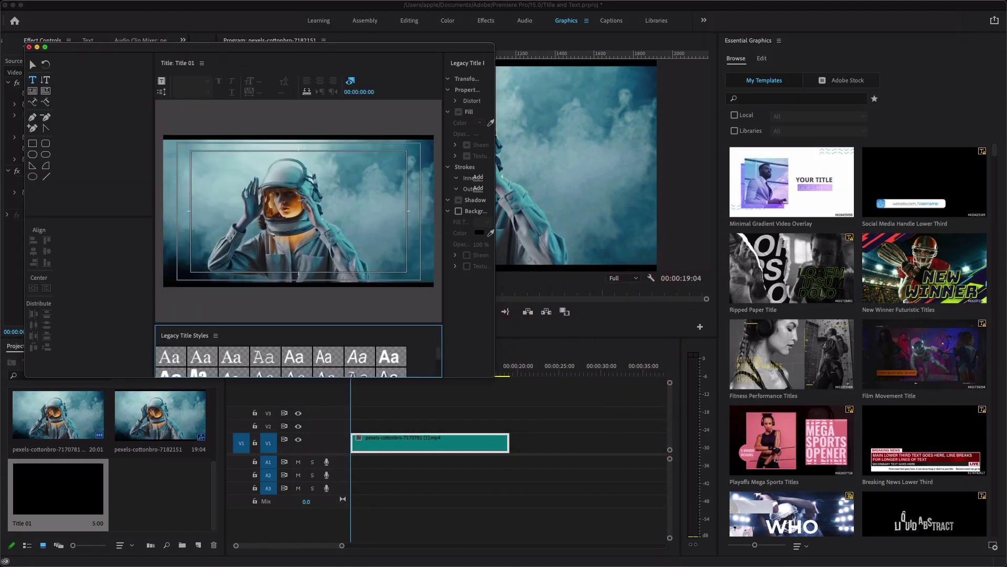
left_click(29, 47)
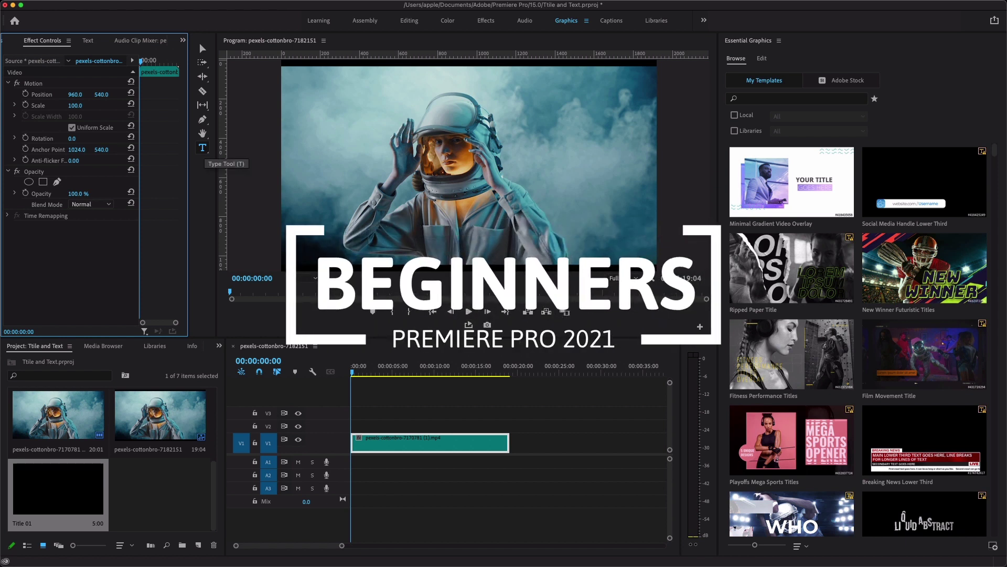
Add a text layer reading "SPACE" to the frame, beside the astronaut's raised hand, using the Type tool.
left_click(202, 147)
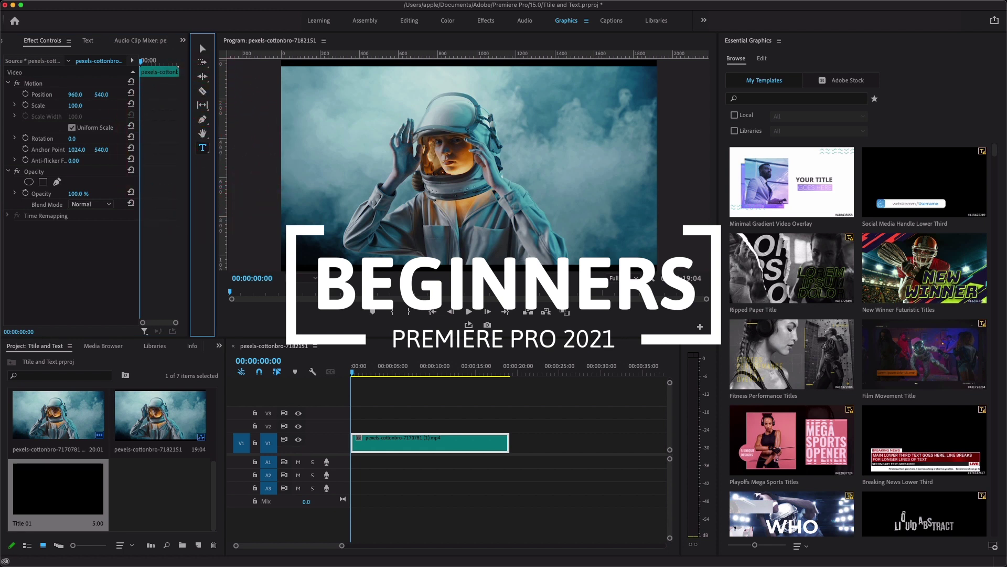
left_click(322, 150)
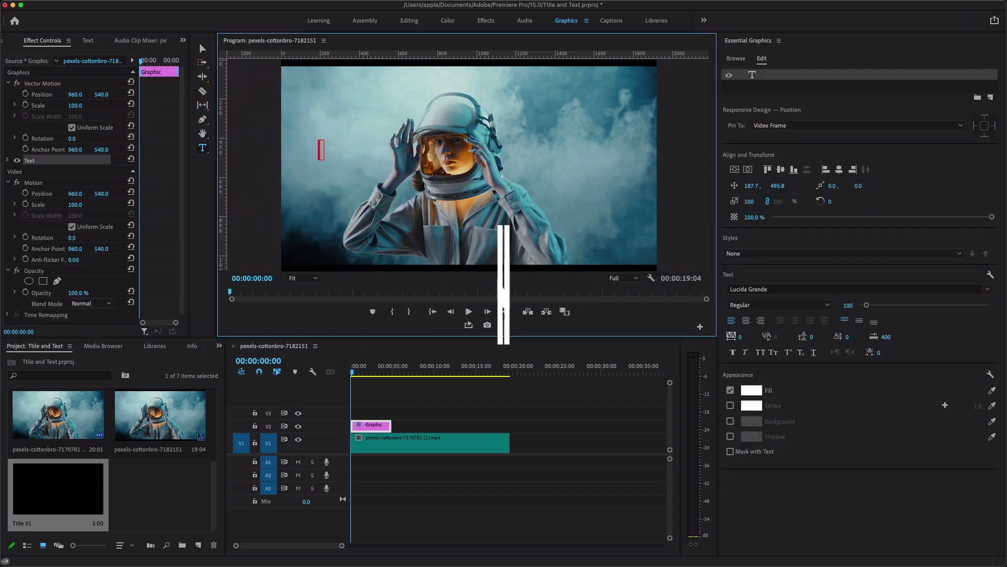
type("SPACE")
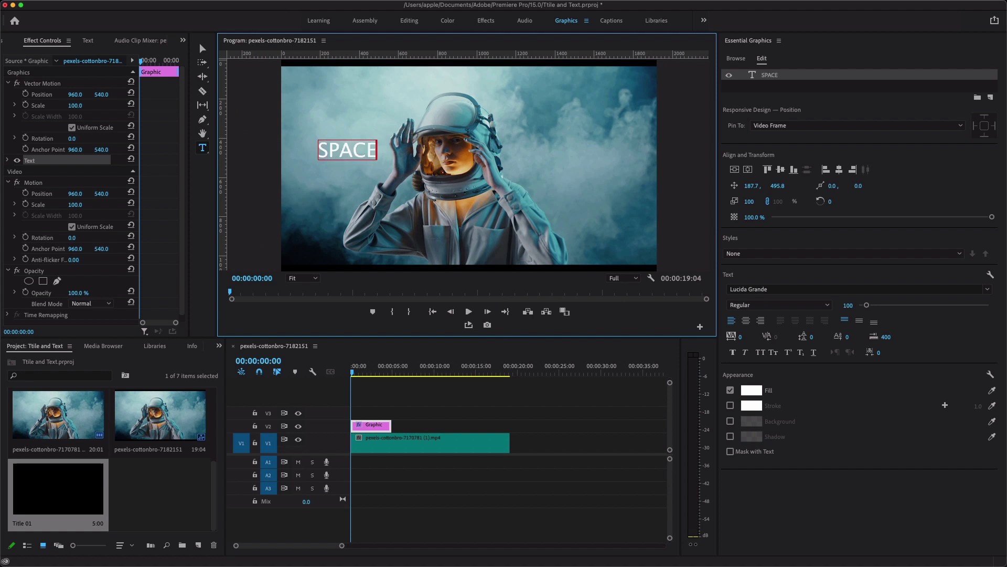
Enlarge the SPACE text to a scale of about 545 and centre it horizontally over the astronaut, at about 138, 801.
left_click(202, 49)
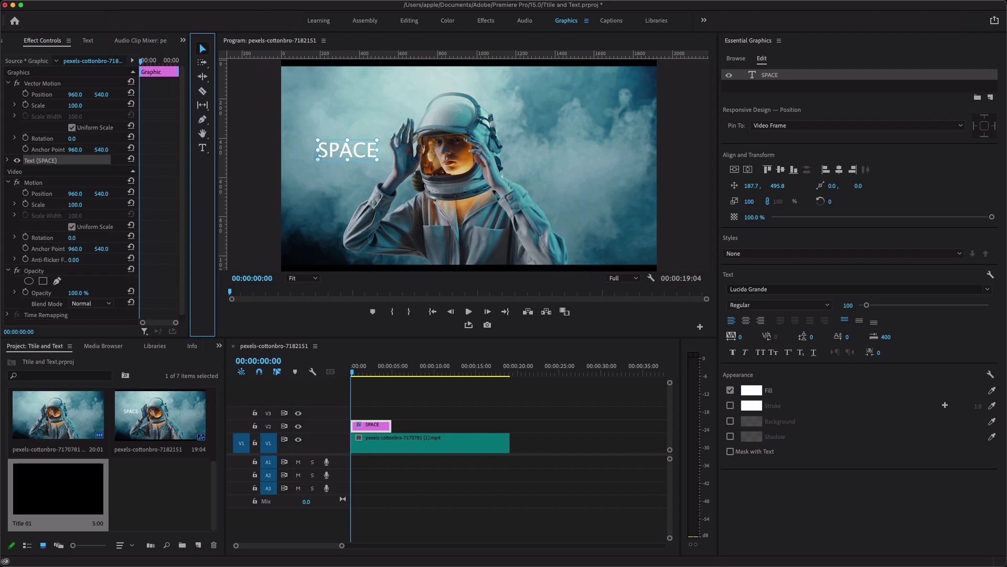
left_click_drag(377, 139, 640, 65)
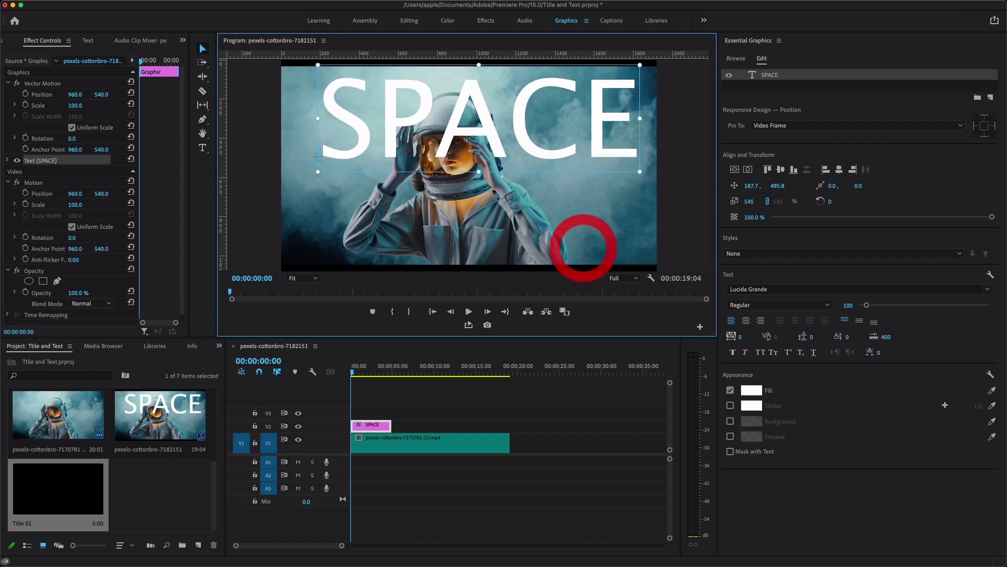
left_click_drag(471, 115, 461, 175)
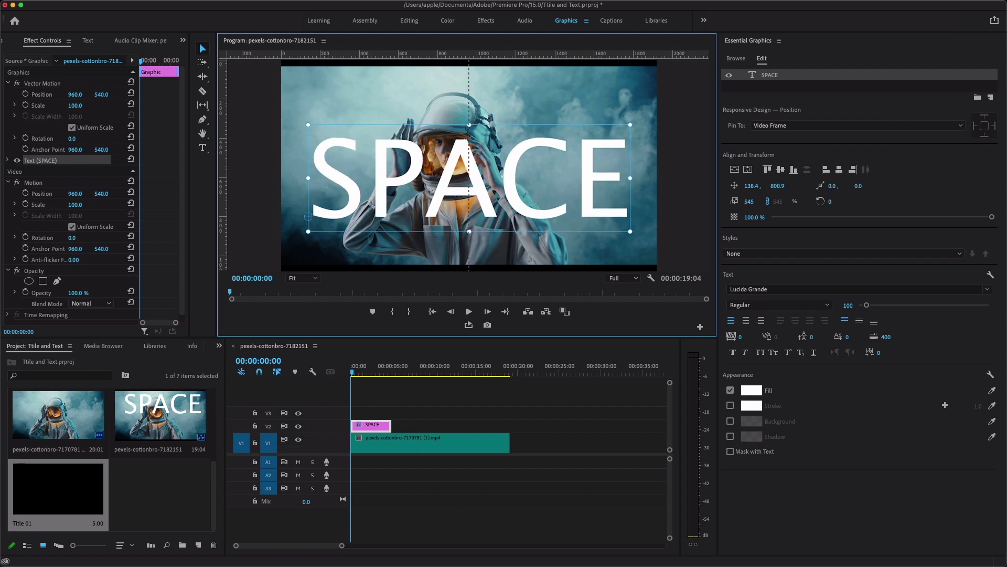
left_click(370, 157)
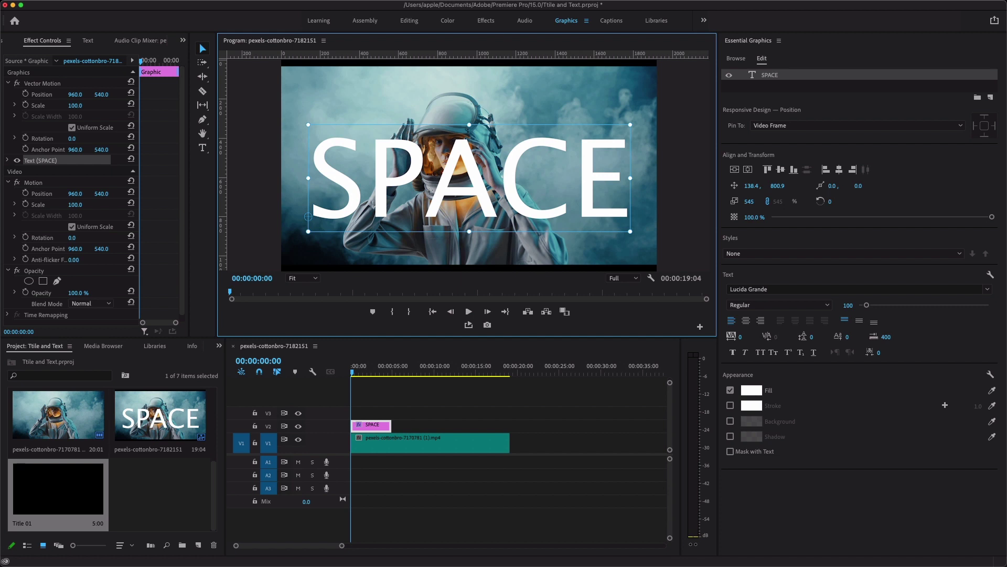
left_click(736, 59)
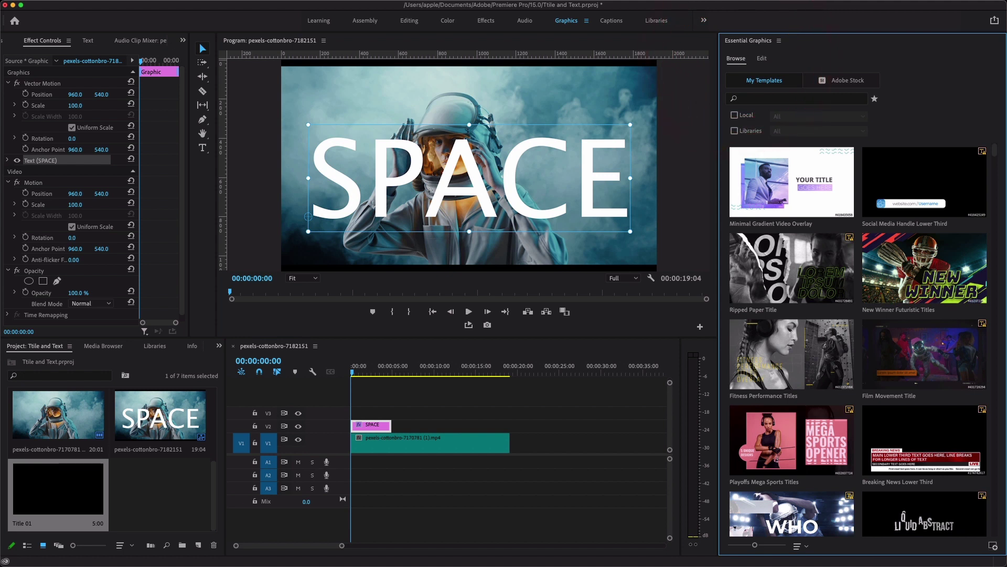
left_click(762, 58)
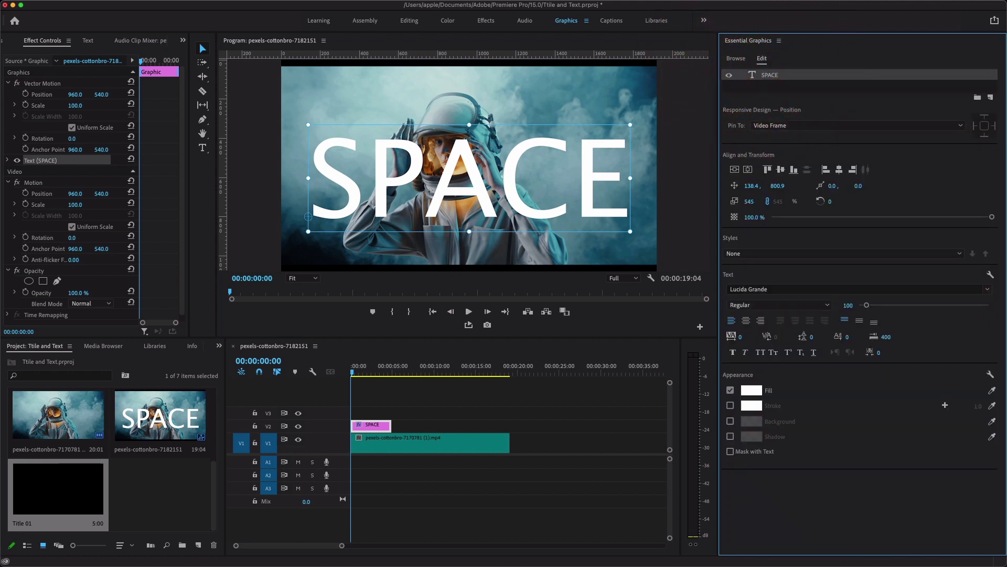
left_click(736, 59)
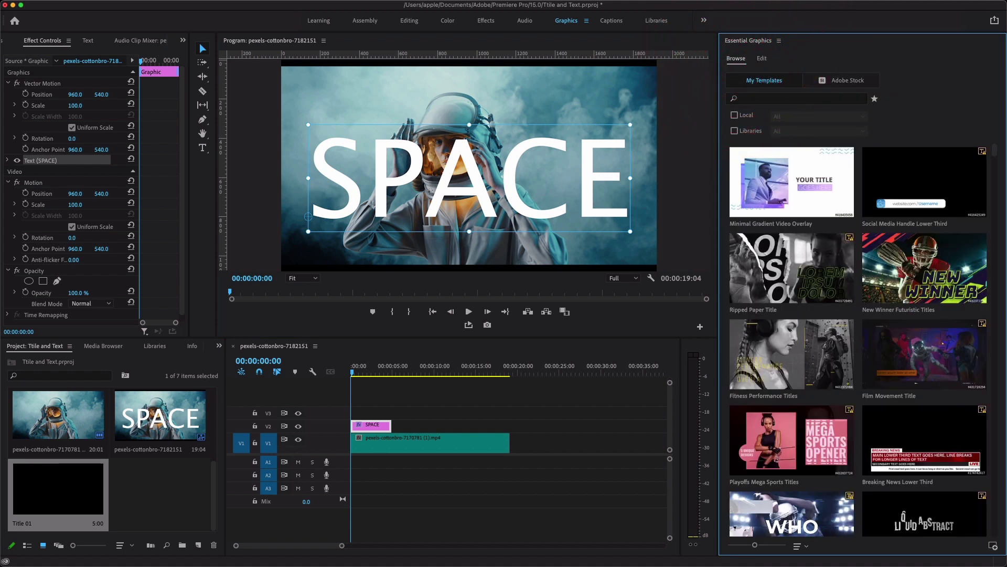
left_click(762, 58)
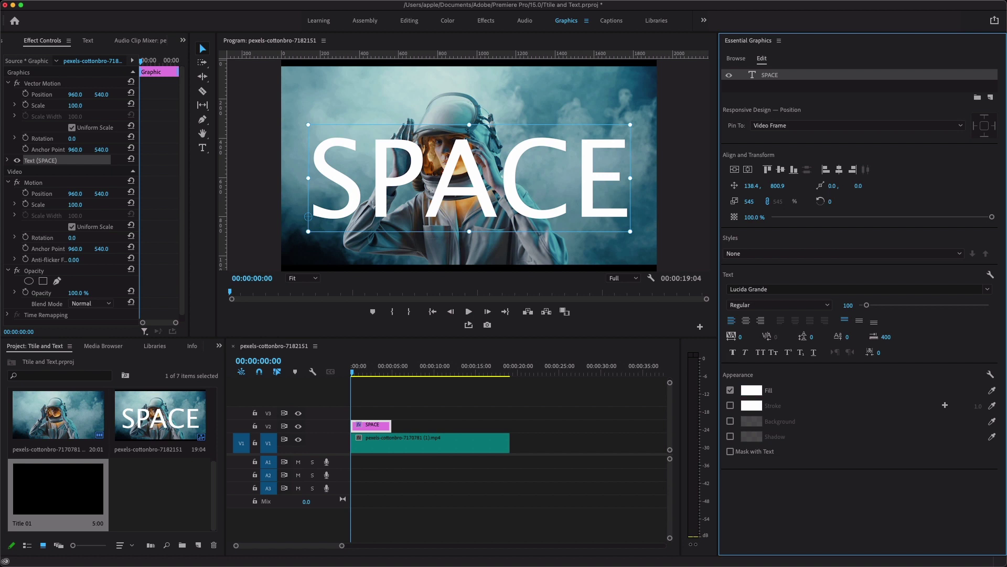
Set the fill of the SPACE text to solid dark blue 053B86.
left_click(751, 390)
left_click(623, 384)
mouse_move(640, 369)
left_mouse_down()
mouse_move(640, 432)
mouse_move(640, 393)
left_mouse_up()
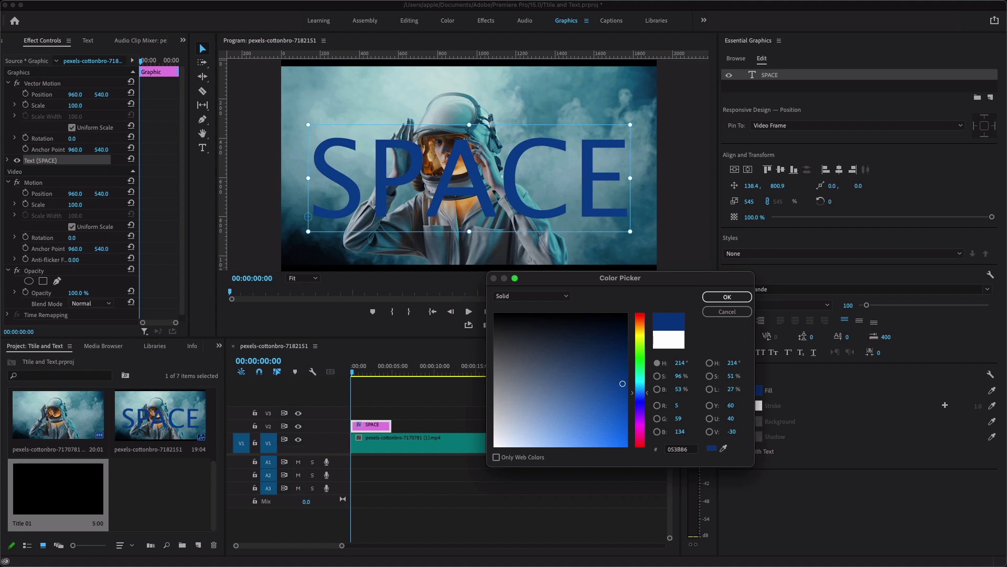
Change the fill type of the SPACE text from Solid to Linear Gradient.
left_click(540, 296)
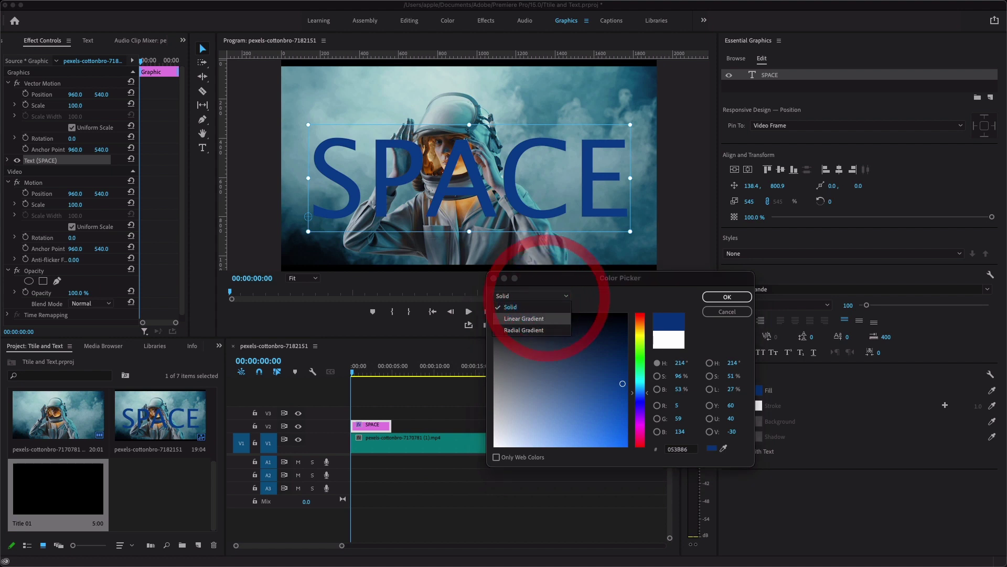
left_click(524, 318)
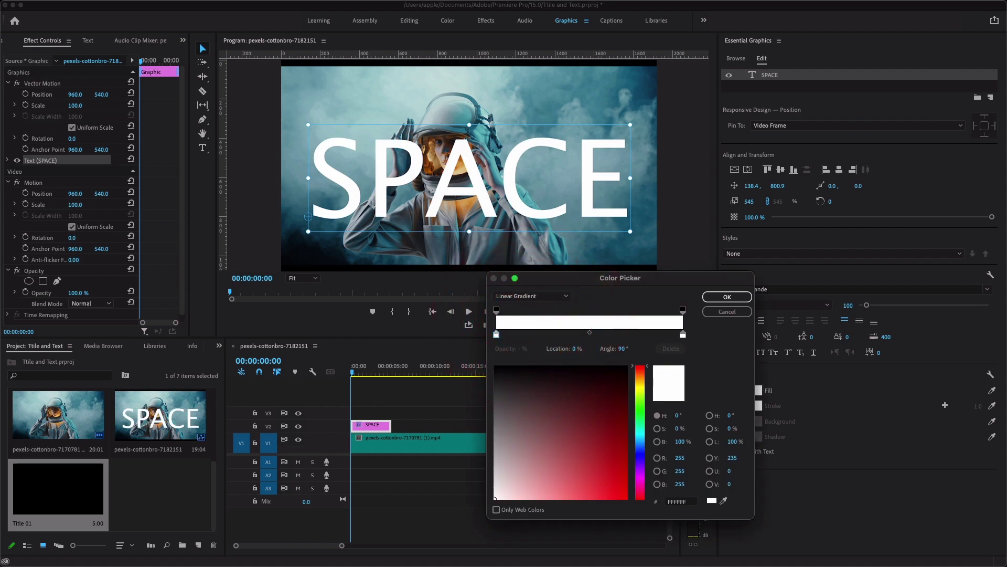
left_click_drag(597, 278, 608, 286)
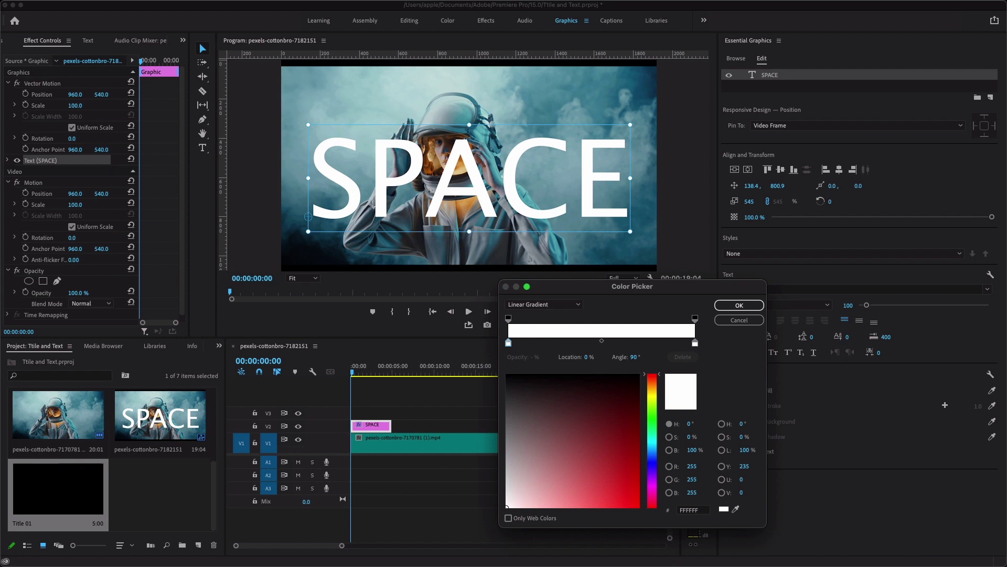
left_click_drag(609, 286, 643, 292)
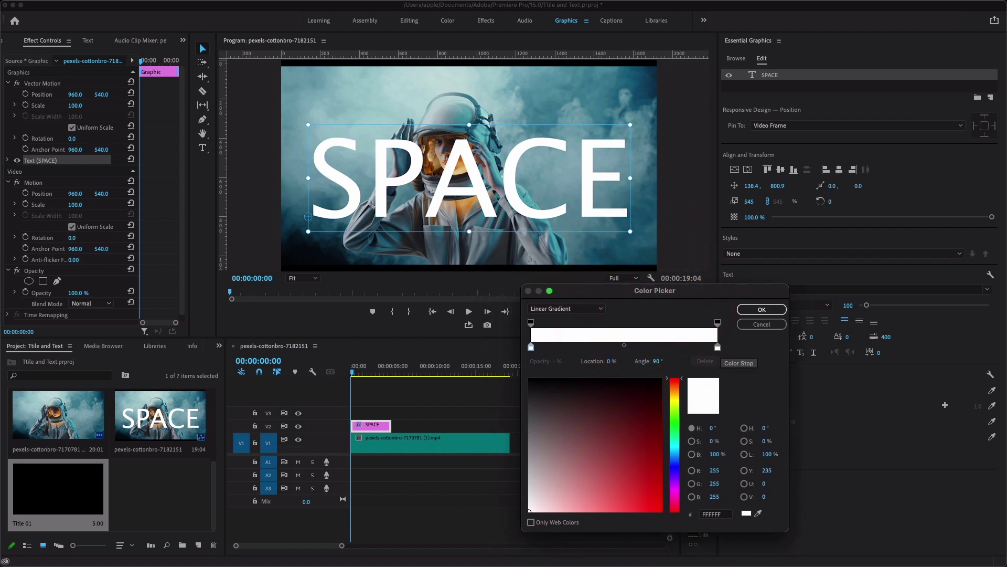
Set the gradient's end colour stop to 0F435F by sampling the smoky background near the frame's upper right.
left_click(718, 347)
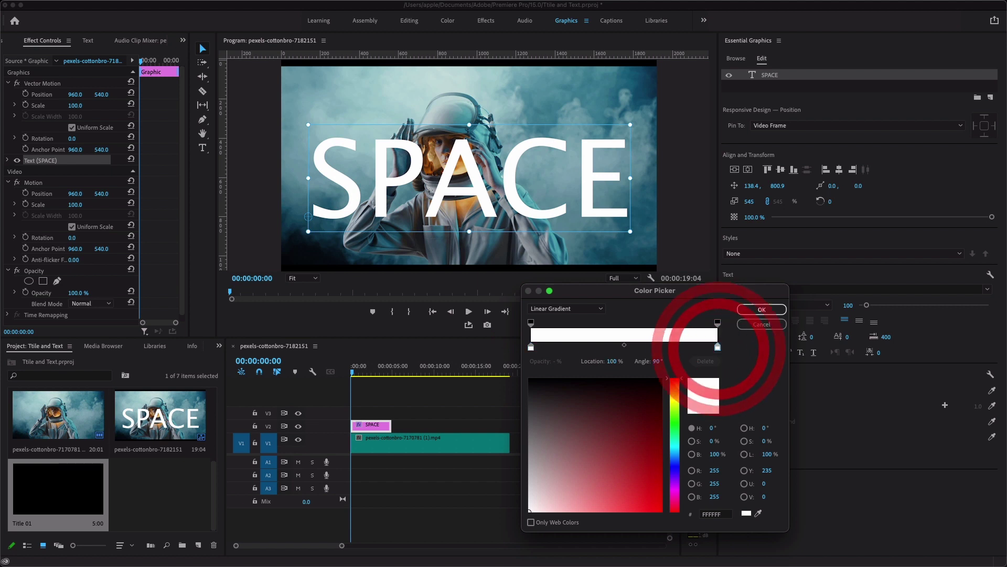
left_click(758, 513)
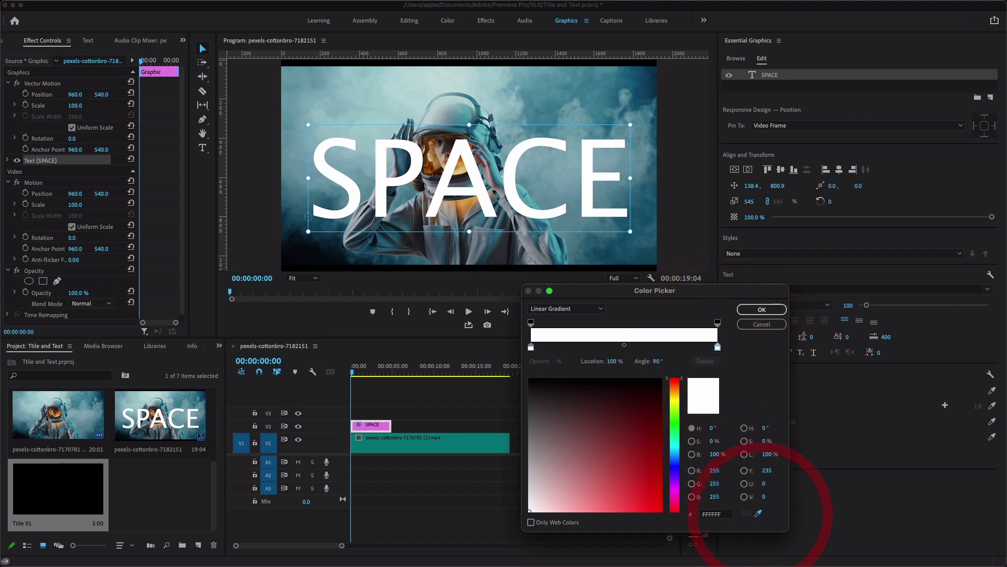
left_click(641, 90)
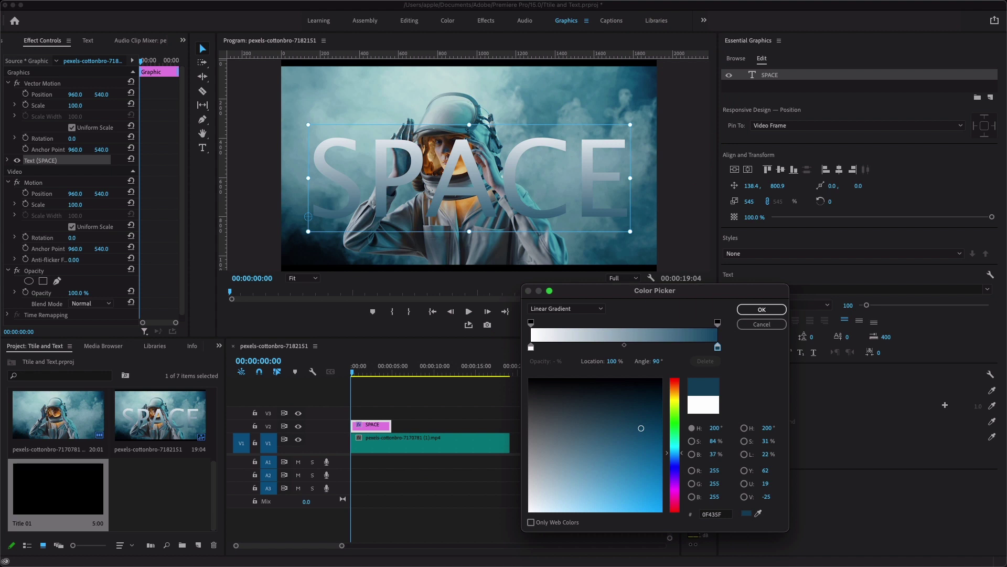
Set the gradient's start colour stop to orange E17905 and its end colour stop to bright blue 03A7FF.
left_click(530, 347)
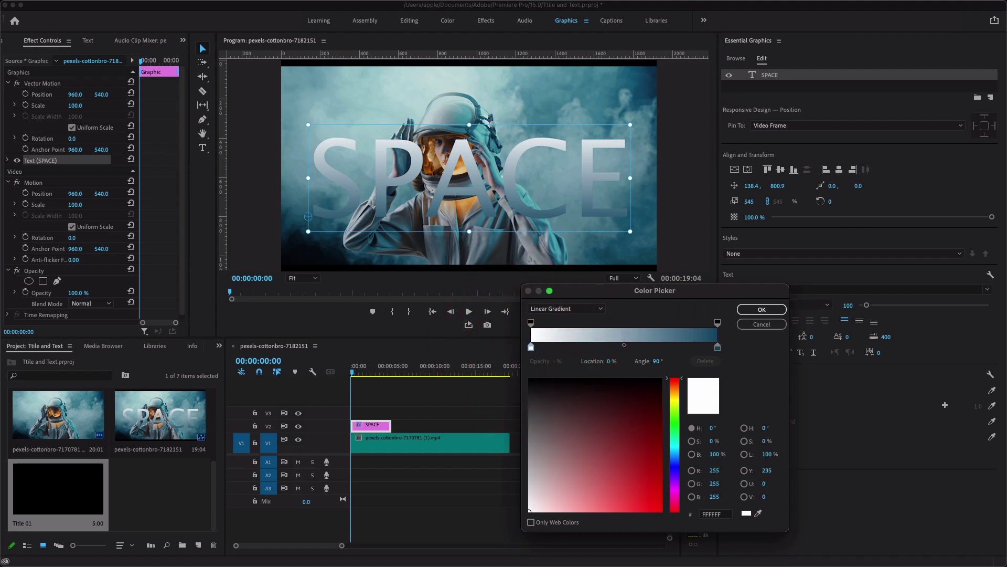
left_click(758, 513)
left_click(466, 204)
left_click(661, 499)
left_click(718, 346)
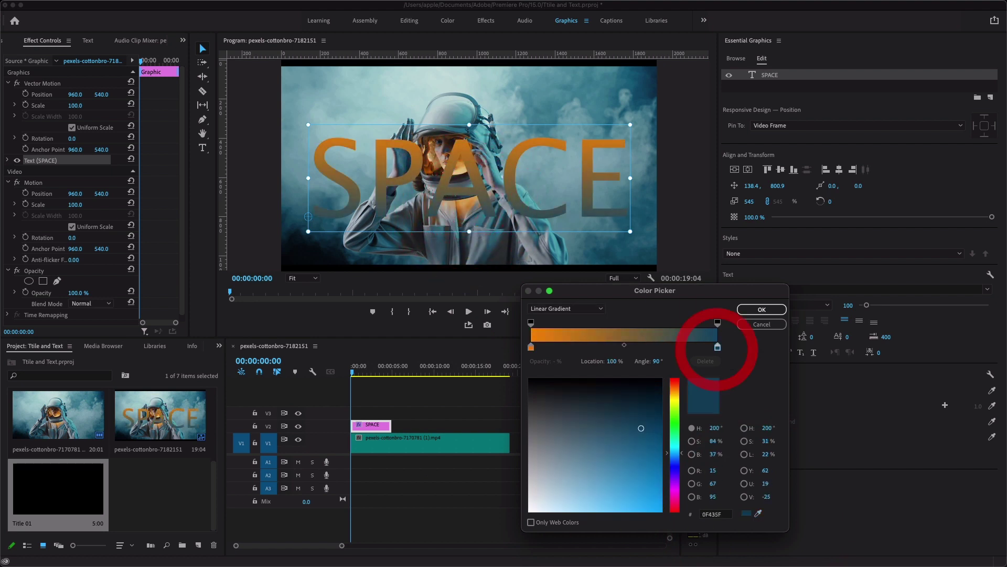
left_click(661, 511)
Add two green 018A78 colour stops inside the gradient, positioned at about 38% and 68%.
mouse_move(534, 398)
left_mouse_down()
mouse_move(542, 454)
mouse_move(602, 412)
mouse_move(659, 427)
left_mouse_up()
left_click(670, 442)
left_click(661, 451)
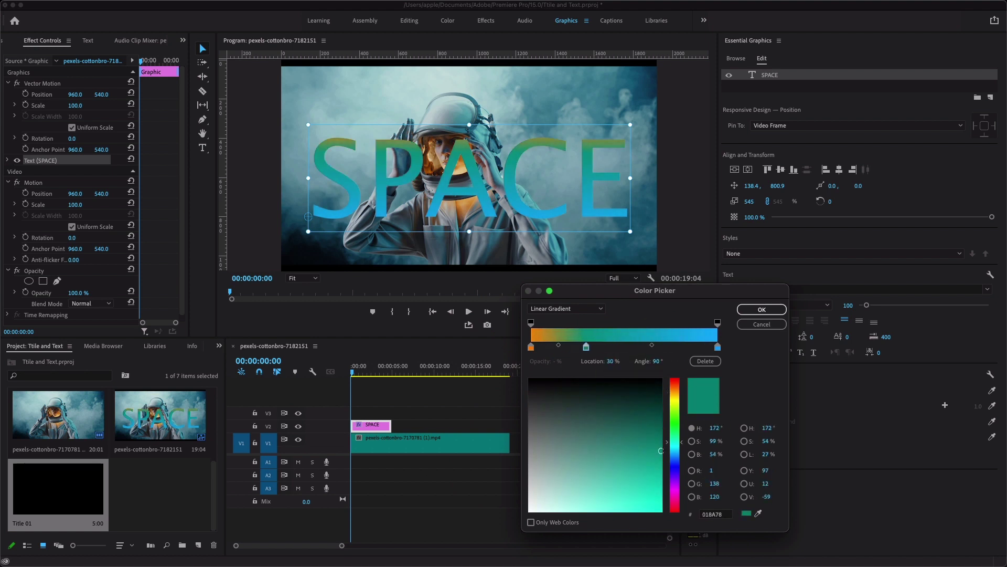
left_click_drag(566, 346, 599, 347)
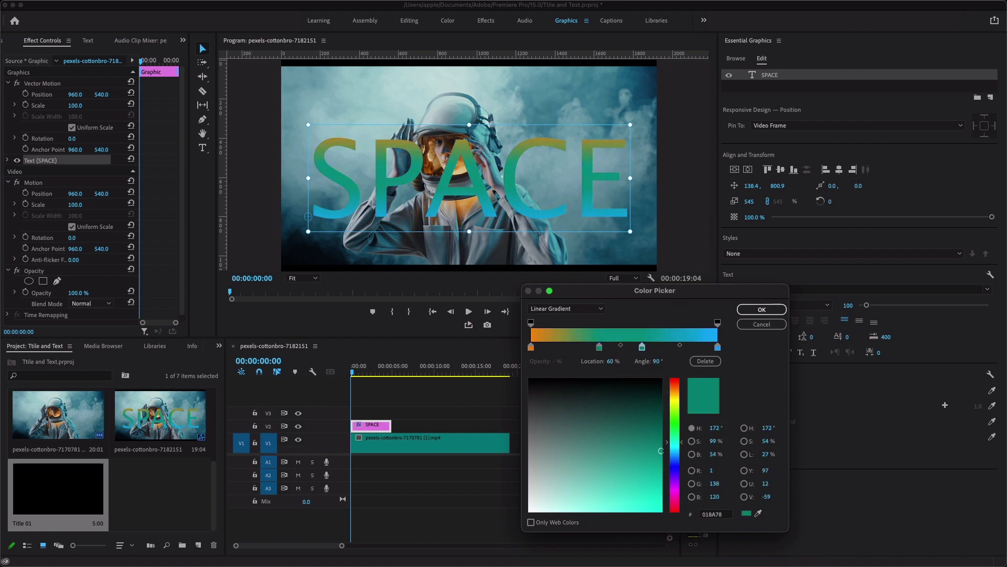
left_click(642, 346)
left_click(531, 347)
left_click_drag(565, 345, 576, 345)
left_click_drag(599, 347, 658, 347)
Try a lower opacity for the gradient and preview the Radial Gradient type before returning to Linear Gradient.
left_click(531, 322)
left_click_drag(563, 361, 539, 362)
left_click(718, 323)
left_click(566, 308)
left_click(559, 342)
left_click(567, 308)
left_click(559, 331)
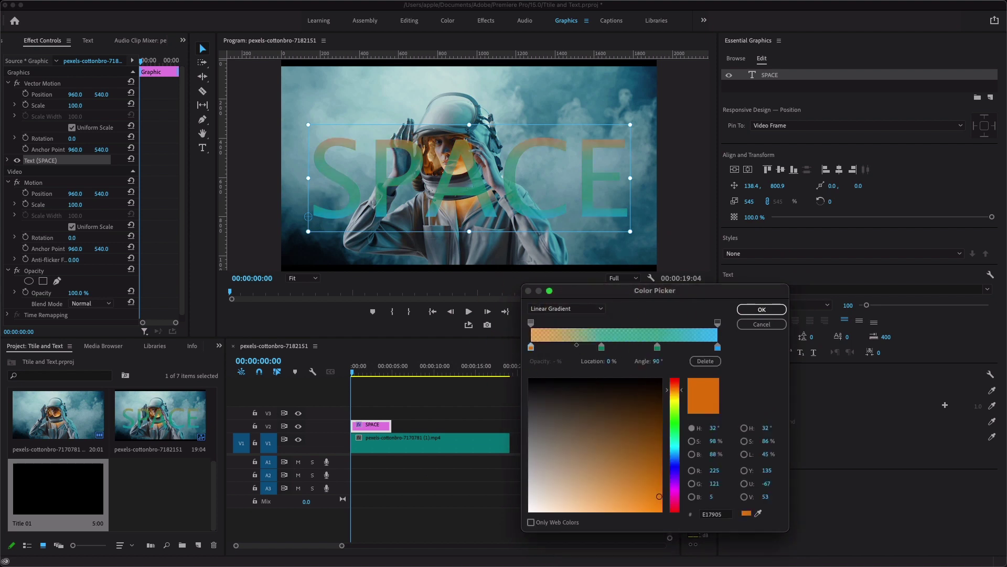
Restore the gradient's opacity stops to full opacity.
left_click(762, 310)
left_click(531, 322)
left_click_drag(559, 361, 578, 361)
left_click(718, 322)
Recolour the gradient stop at 38% to turquoise 0CDEC2.
left_click(717, 347)
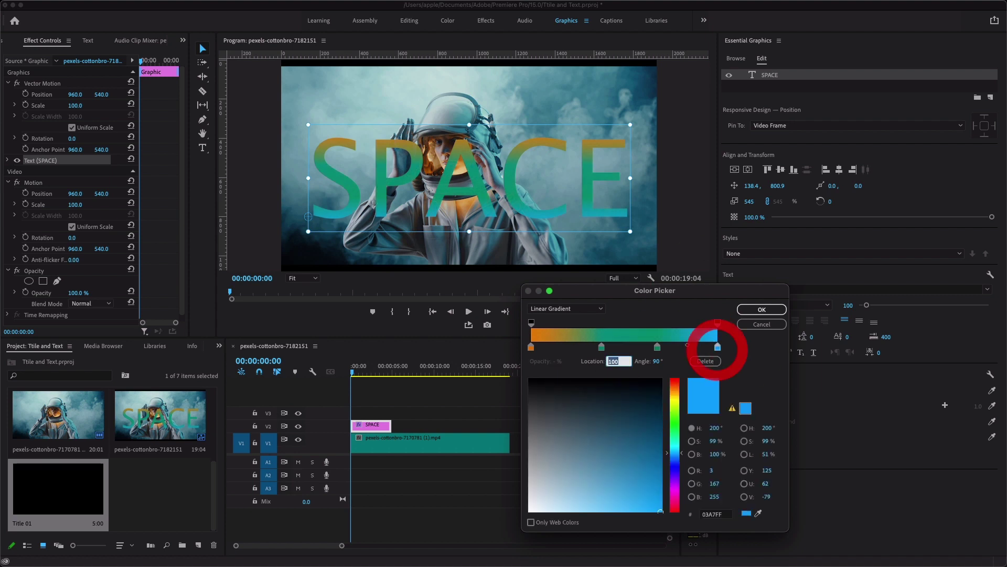
left_click(601, 347)
left_click(655, 494)
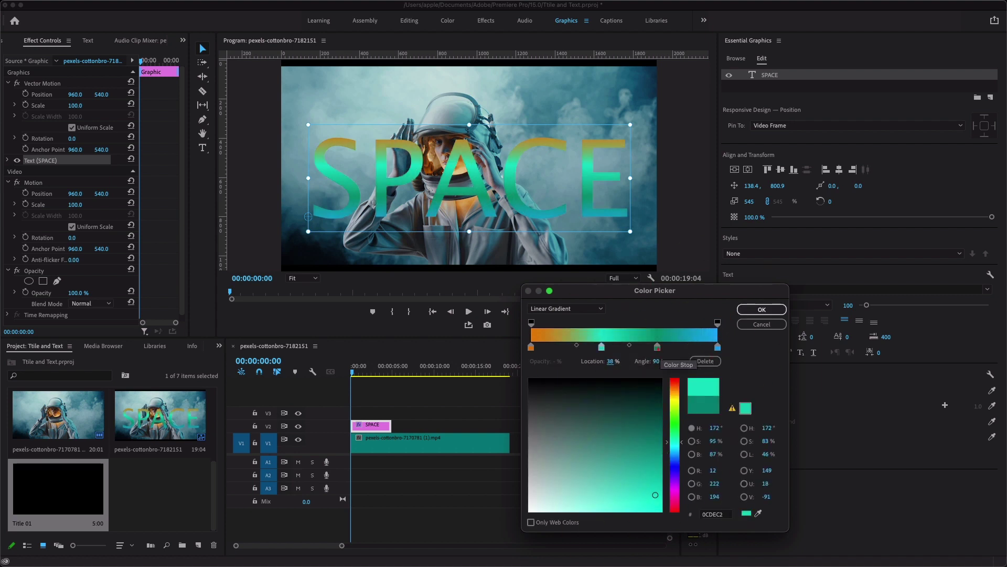
Try a purple colour on the gradient stop at 68%.
left_click(657, 347)
left_click(675, 447)
left_click(657, 504)
left_click_drag(675, 448, 675, 423)
left_click(675, 479)
left_click(610, 489)
Move the turquoise colour stop to 33% and recolour the stop at 68% to a muted orange.
left_click_drag(601, 347, 592, 347)
left_click(657, 347)
left_click(674, 444)
left_click(674, 427)
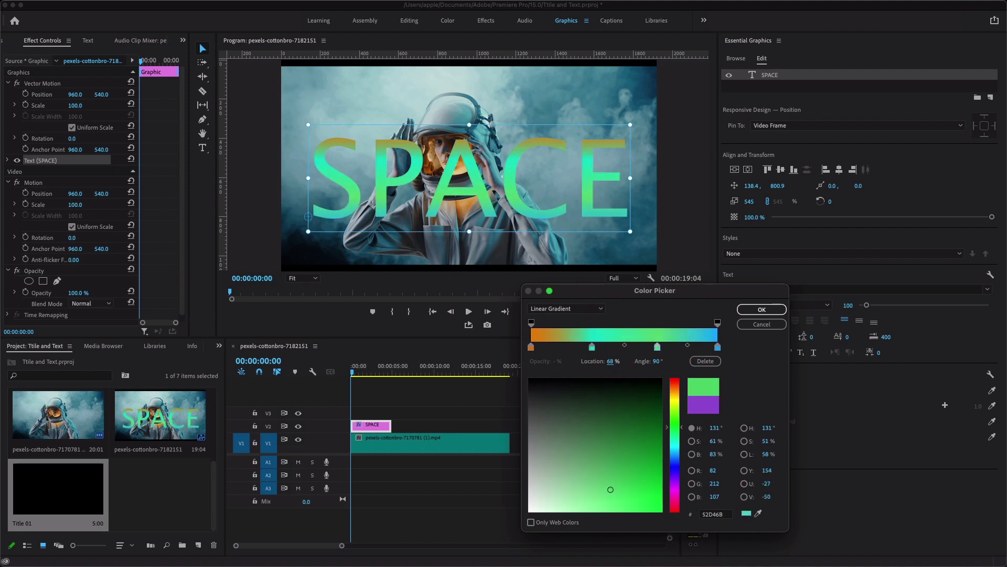
left_click(675, 389)
left_click(607, 474)
Darken the gradient's end stop to navy and shift it and the orange stop slightly towards the gradient's start.
left_click(718, 347)
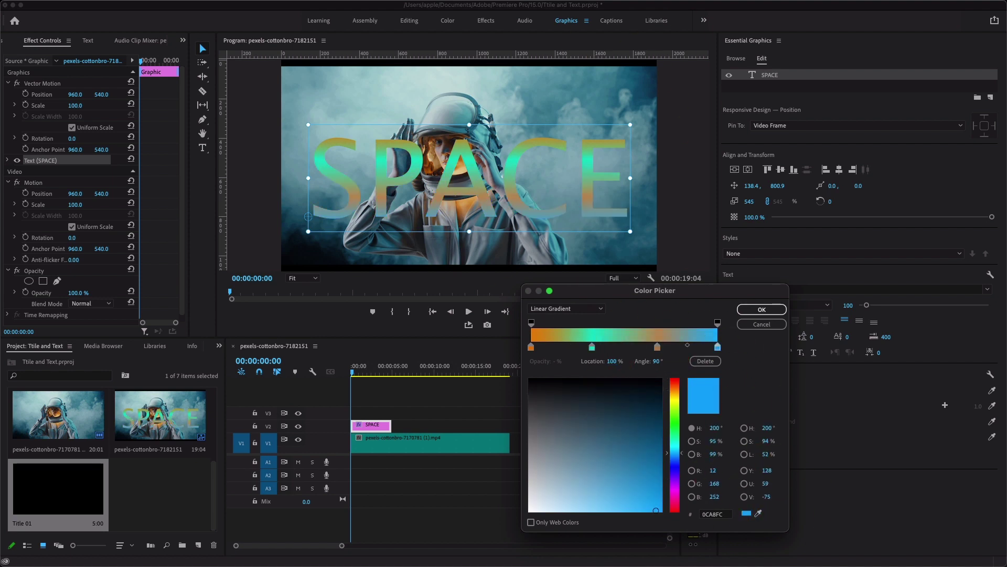
left_click_drag(655, 489, 642, 413)
left_click_drag(718, 347, 644, 347)
Set the colour stop at 33% to bright turquoise 00FFDD and apply the gradient to the SPACE text.
left_click(592, 347)
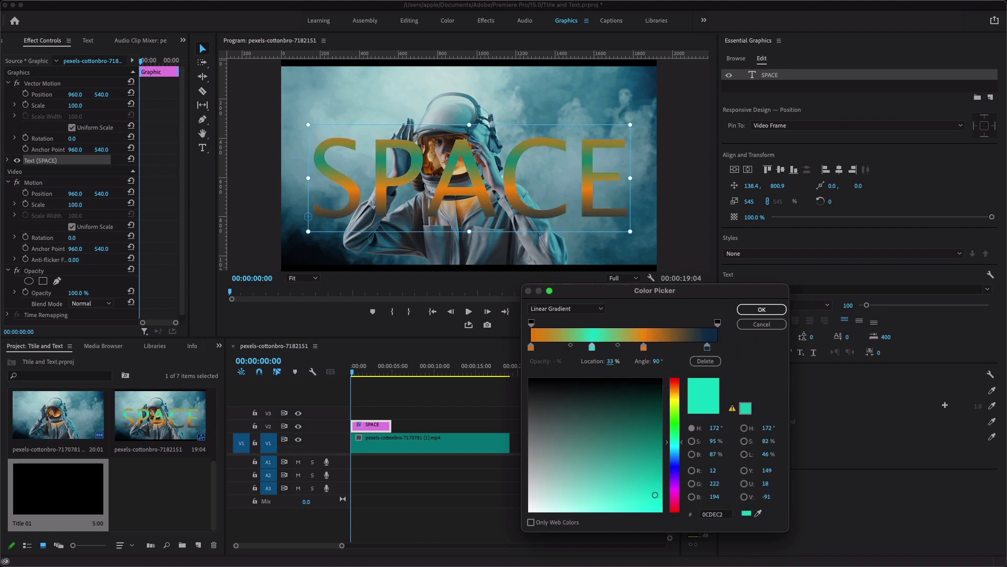
left_click(662, 511)
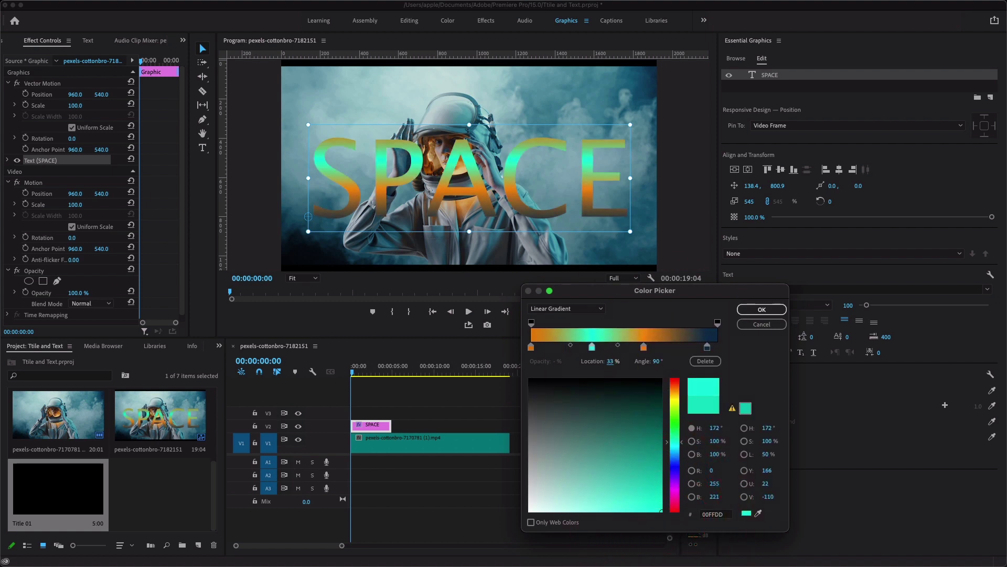
left_click(762, 309)
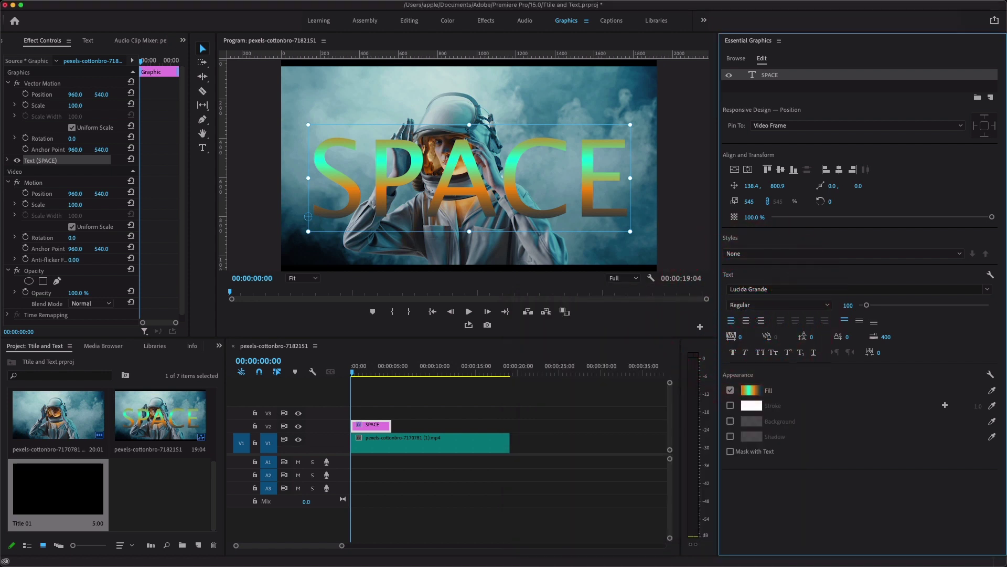
Move the SPACE text slightly down over the astronaut, to about 138.4, 824.0.
left_click_drag(461, 191, 461, 196)
left_click(512, 160)
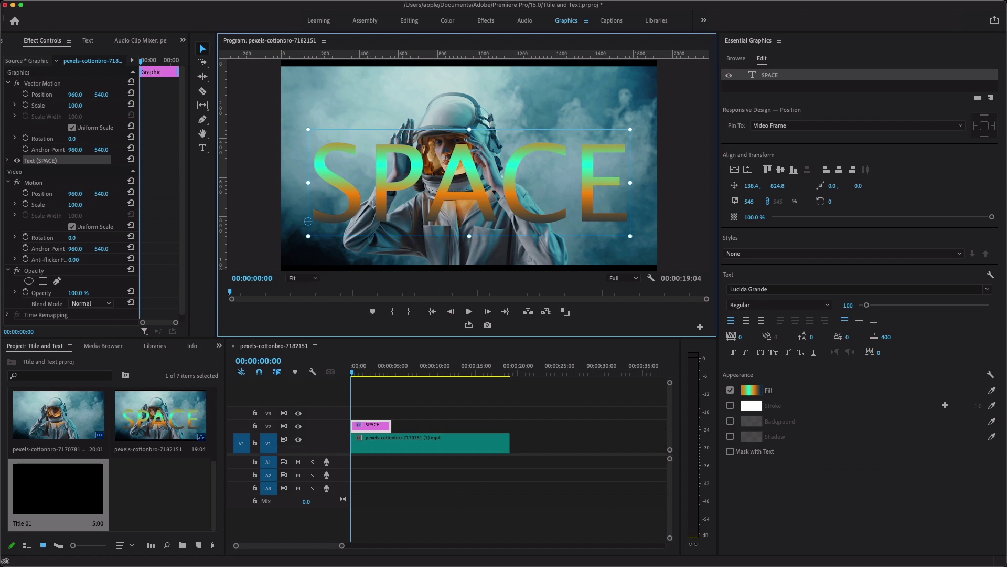
Reopen the SPACE text's fill settings and look through the available fill types.
left_click(750, 389)
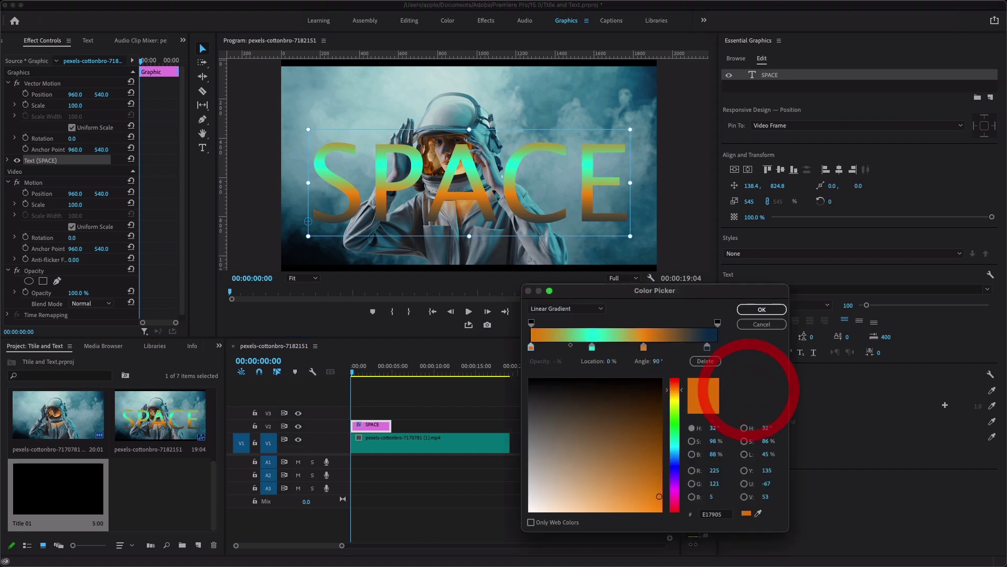
left_click(567, 309)
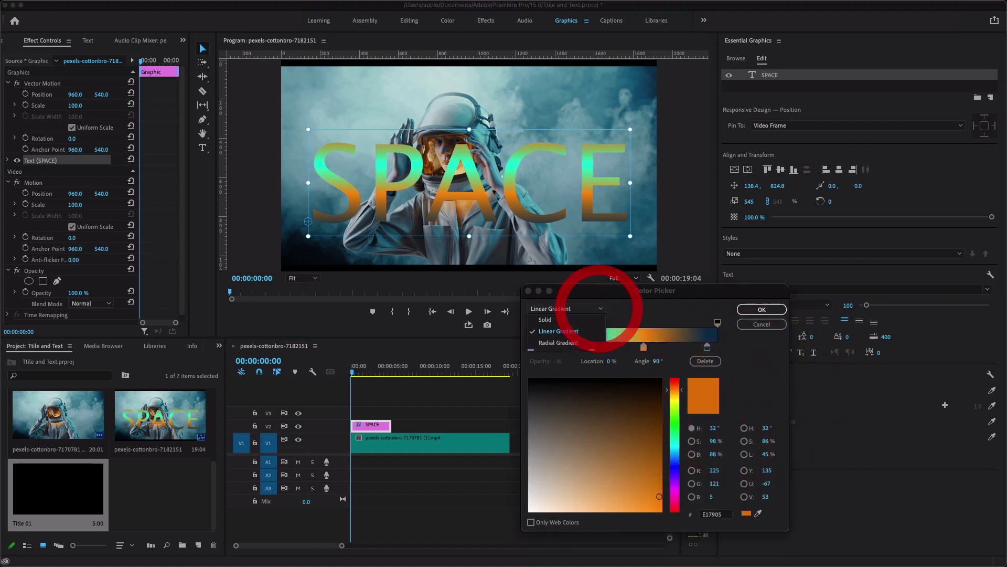
left_click(676, 315)
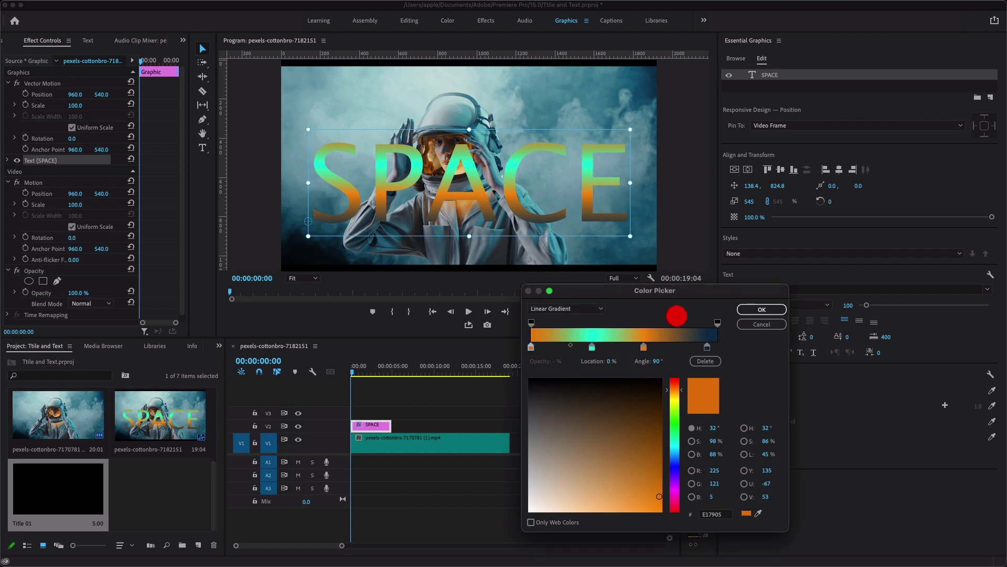
left_click(762, 309)
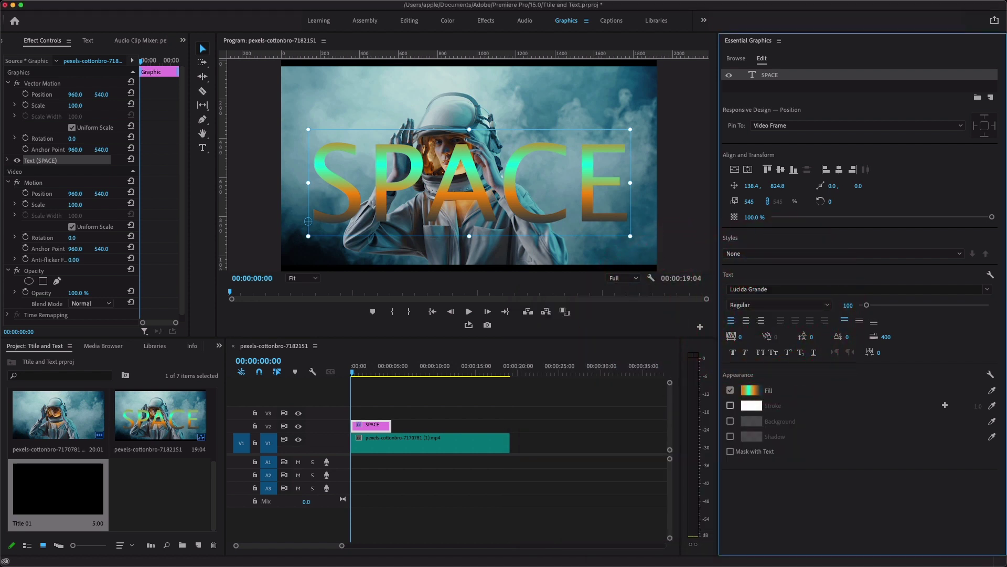
Enable the white stroke on the SPACE text and centre the text horizontally and vertically in the frame.
left_click(730, 405)
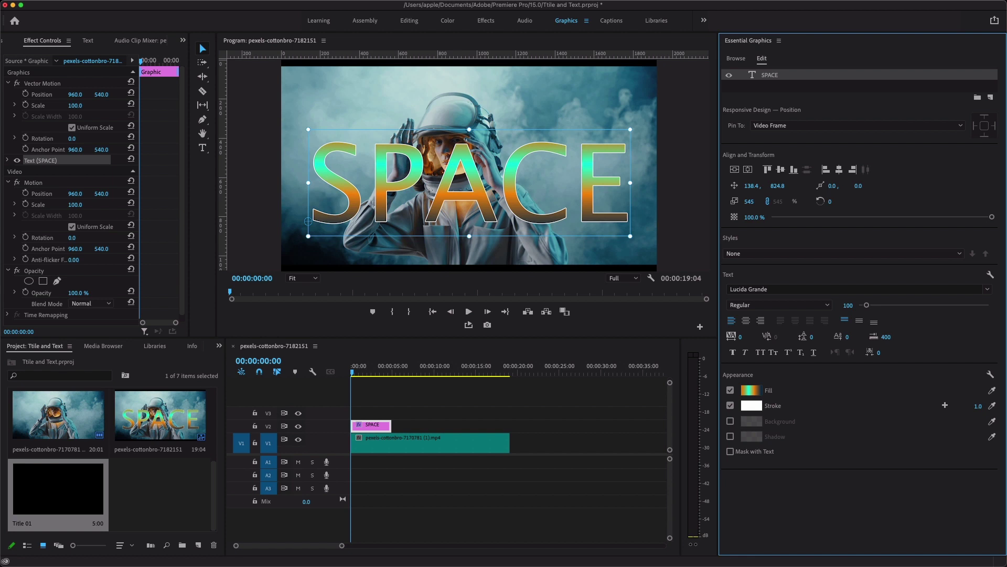
left_click(748, 169)
left_click(734, 169)
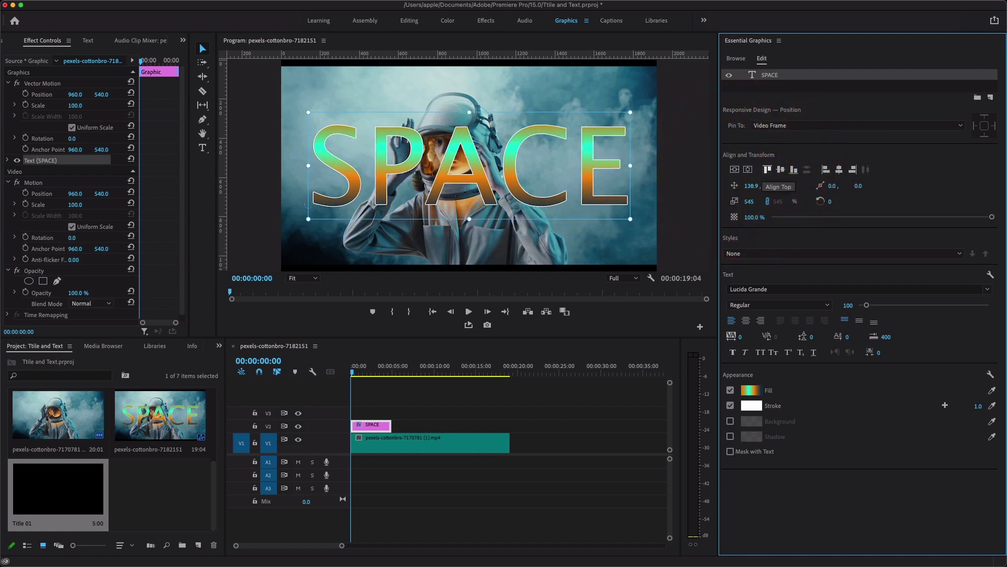
Try the bottom, left, horizontal and right alignments on the SPACE text and re-centre it in the frame.
left_click(780, 169)
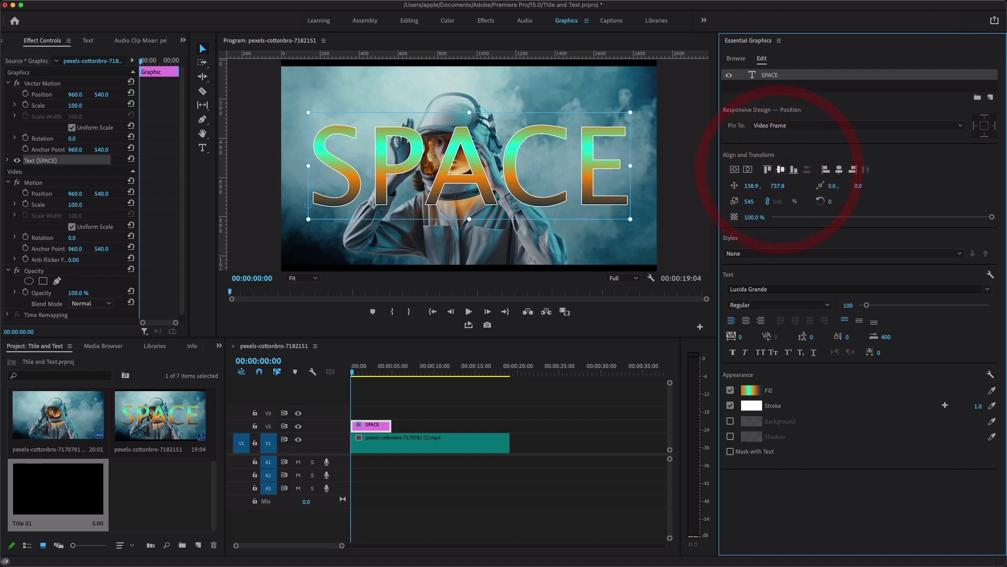
left_click(794, 169)
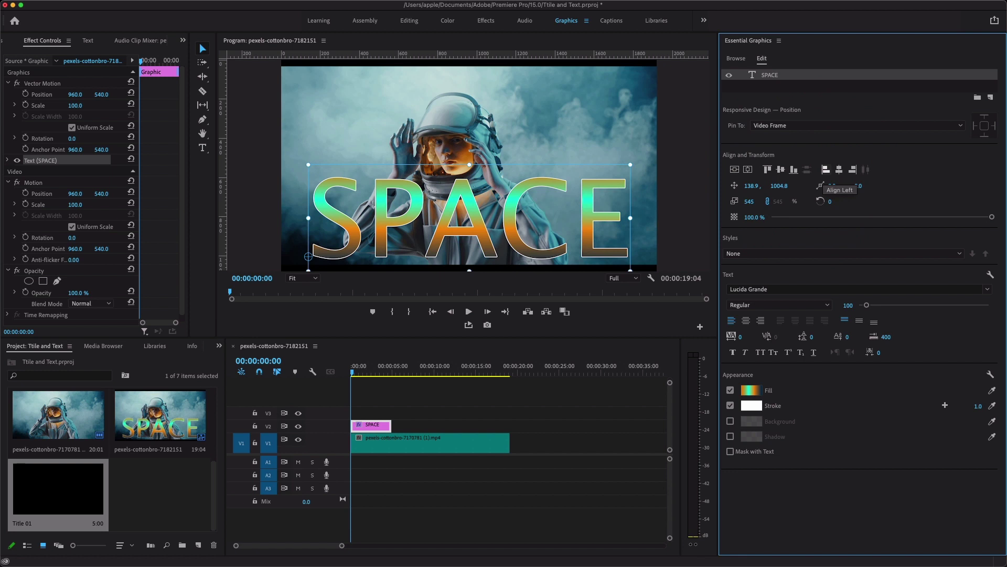
left_click(826, 169)
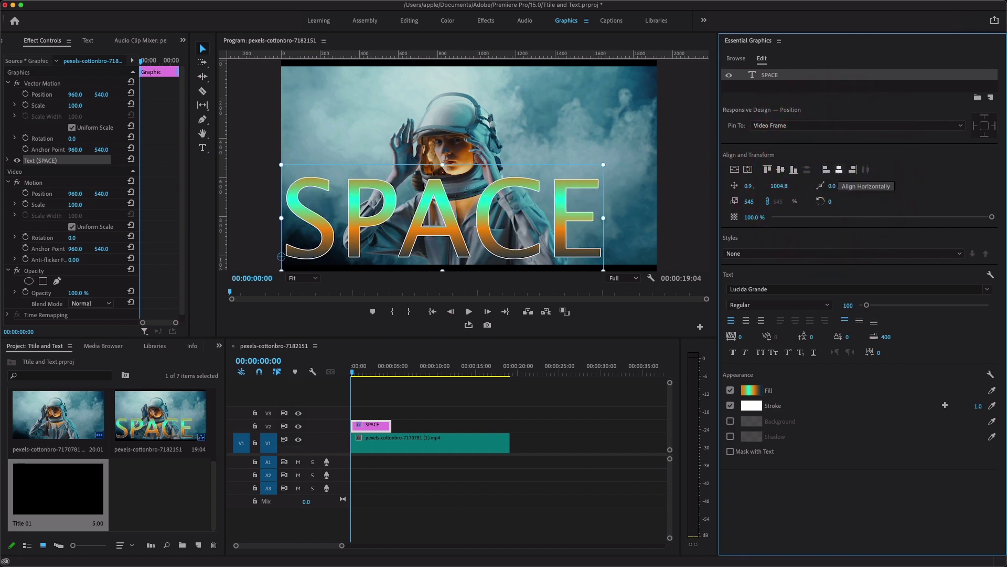
left_click(839, 170)
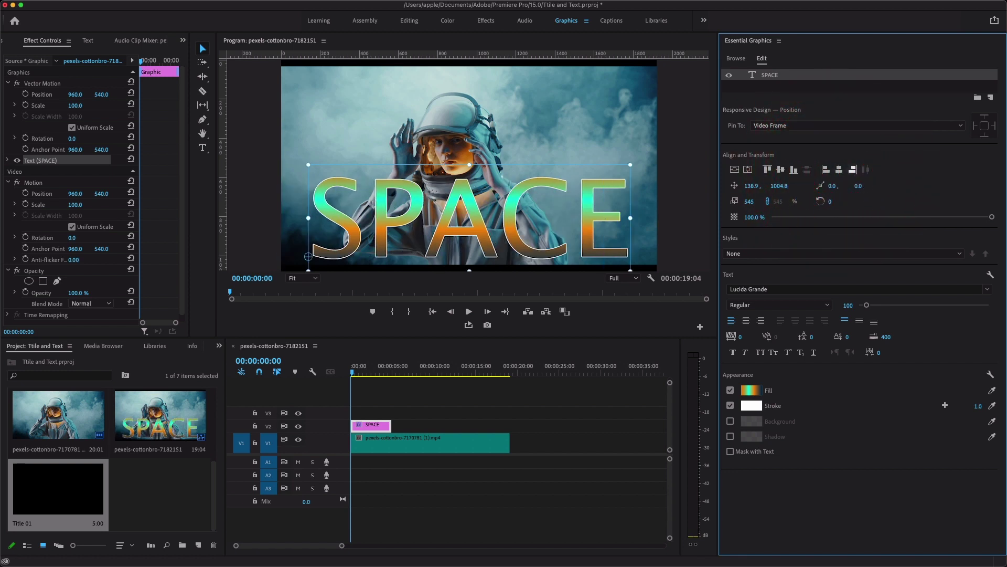
left_click(852, 170)
left_click(734, 170)
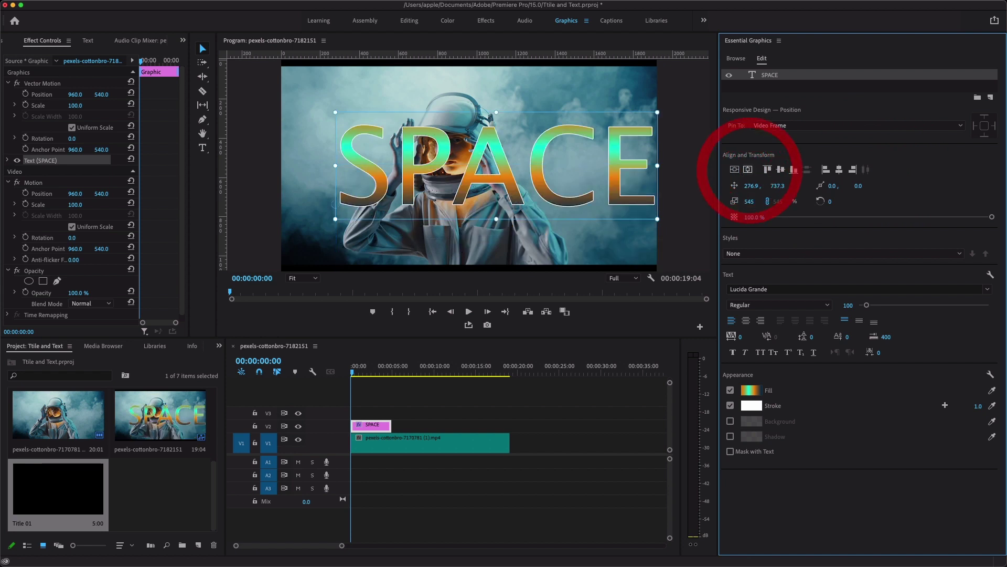
left_click(748, 169)
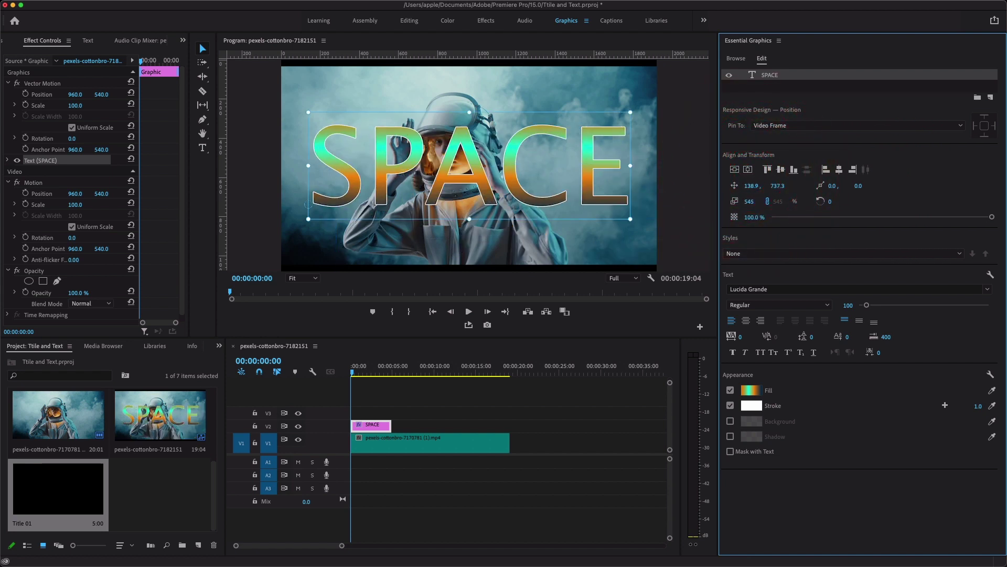
Nudge the SPACE text to an X position of 140.9, and try rotating it and undo the rotation.
mouse_move(307, 204)
left_mouse_down()
mouse_move(120, 203)
mouse_move(308, 204)
left_mouse_up()
left_click_drag(831, 201, 671, 201)
key("super+z")
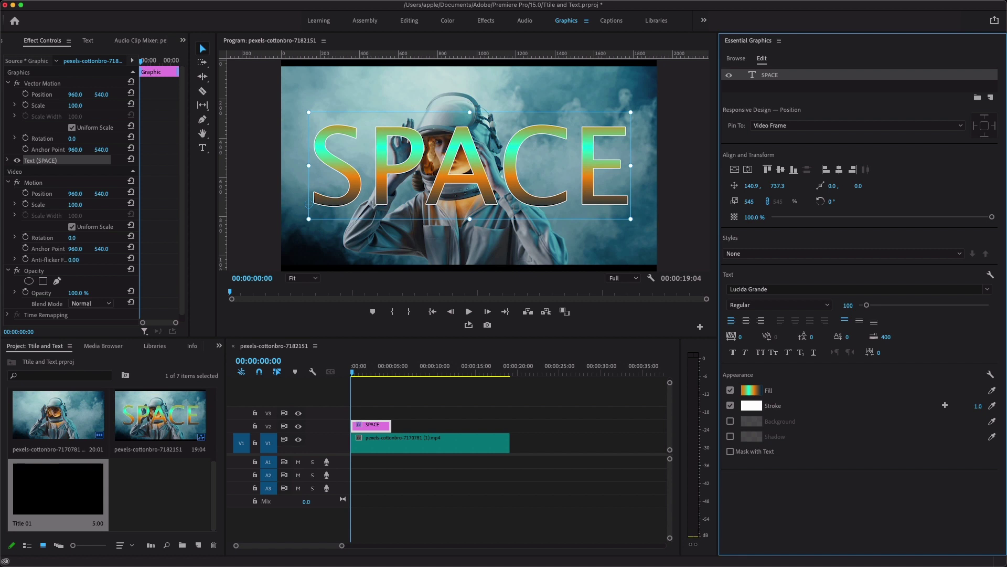
Set the scale of the SPACE text to 552 with an opacity of 100%.
mouse_move(749, 200)
left_mouse_down()
mouse_move(789, 201)
mouse_move(753, 201)
left_mouse_up()
mouse_move(992, 217)
left_mouse_down()
mouse_move(784, 217)
mouse_move(1002, 219)
left_mouse_up()
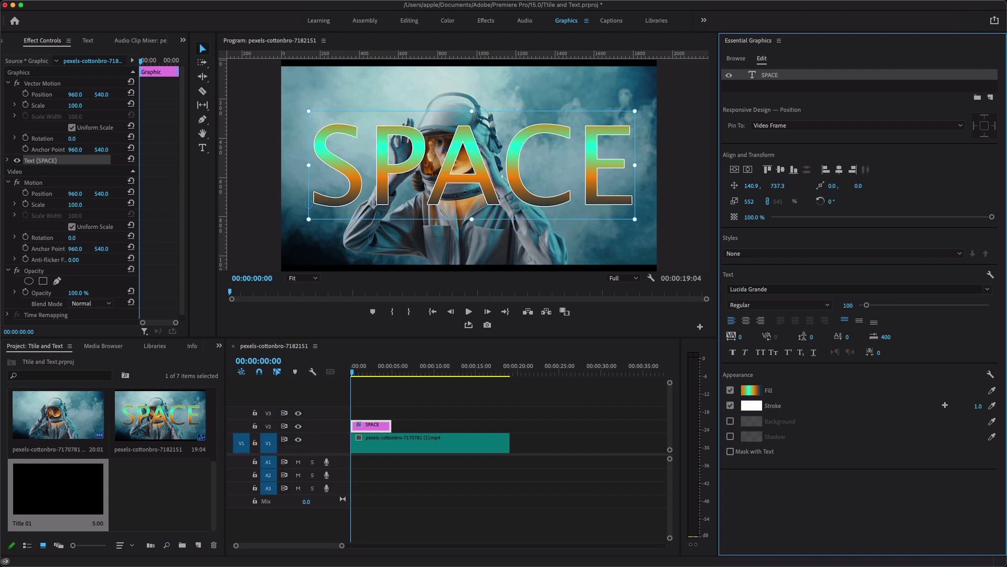
Add a second stroke to the SPACE text in blue 1221EF with a width of 2.0.
left_click(945, 405)
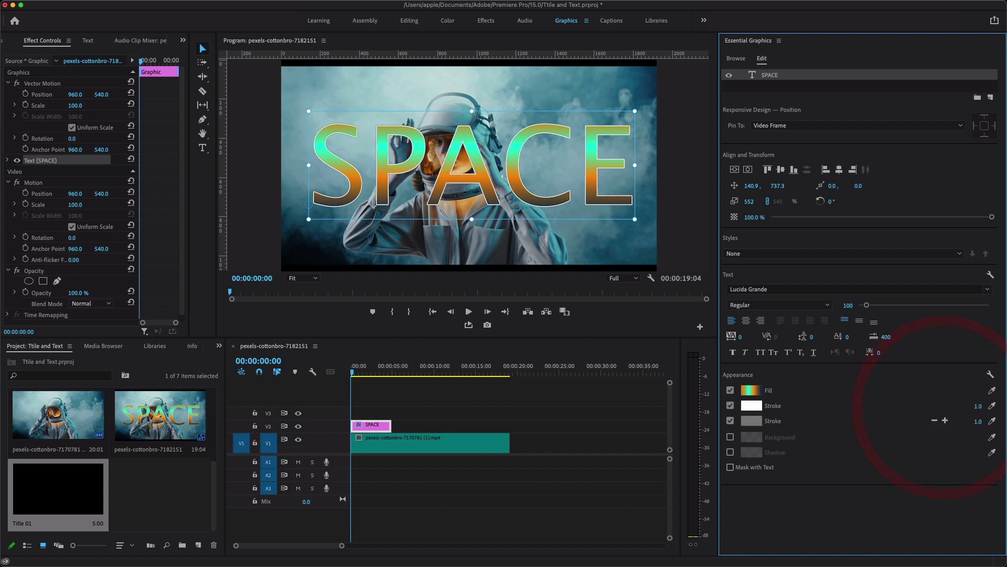
left_click(752, 420)
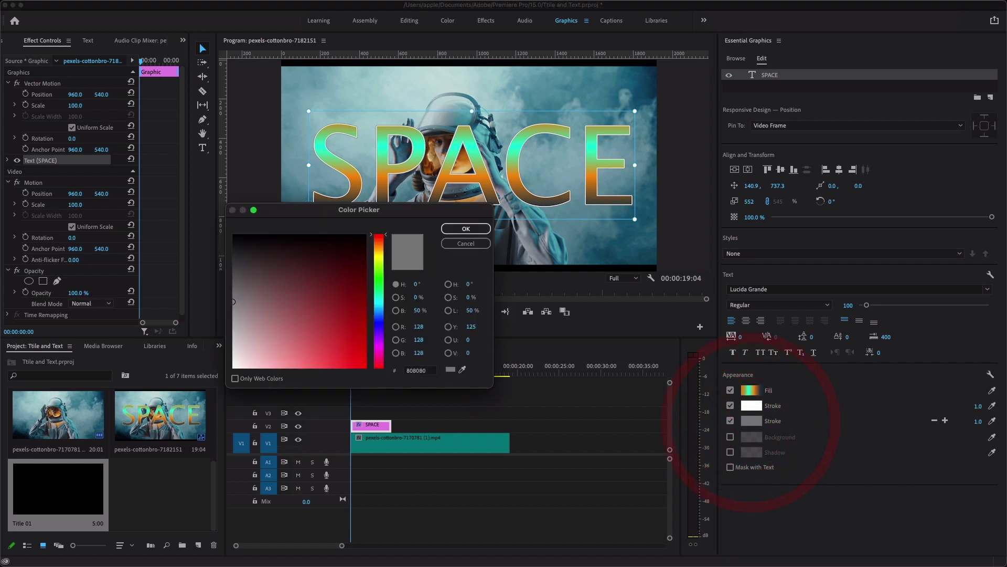
left_click(379, 276)
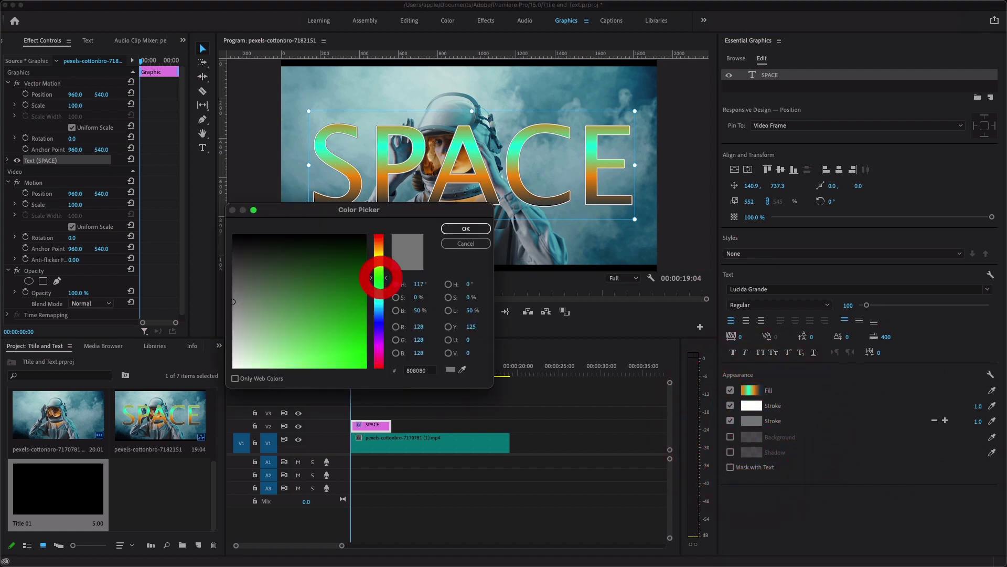
left_click(357, 360)
left_click(379, 321)
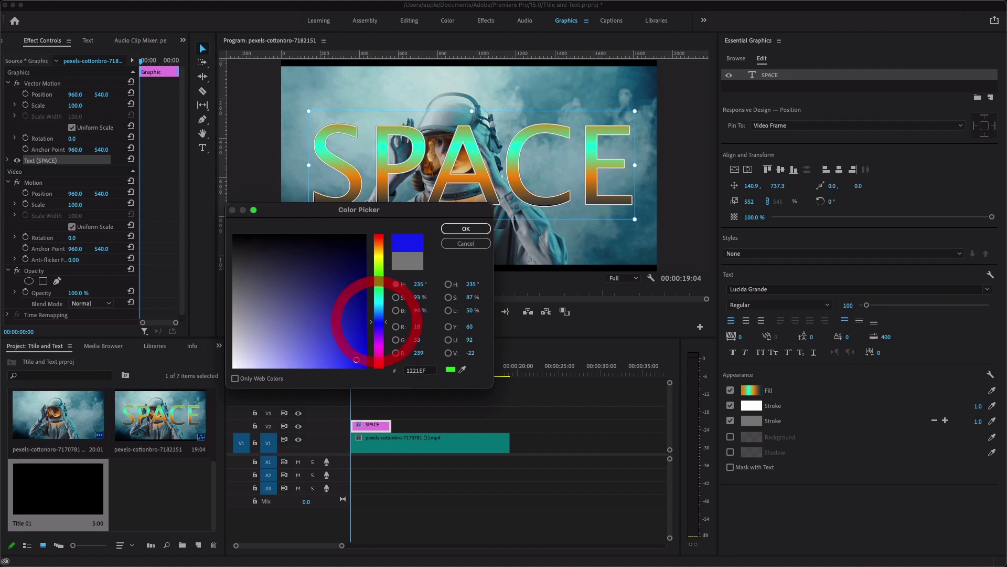
left_click(466, 229)
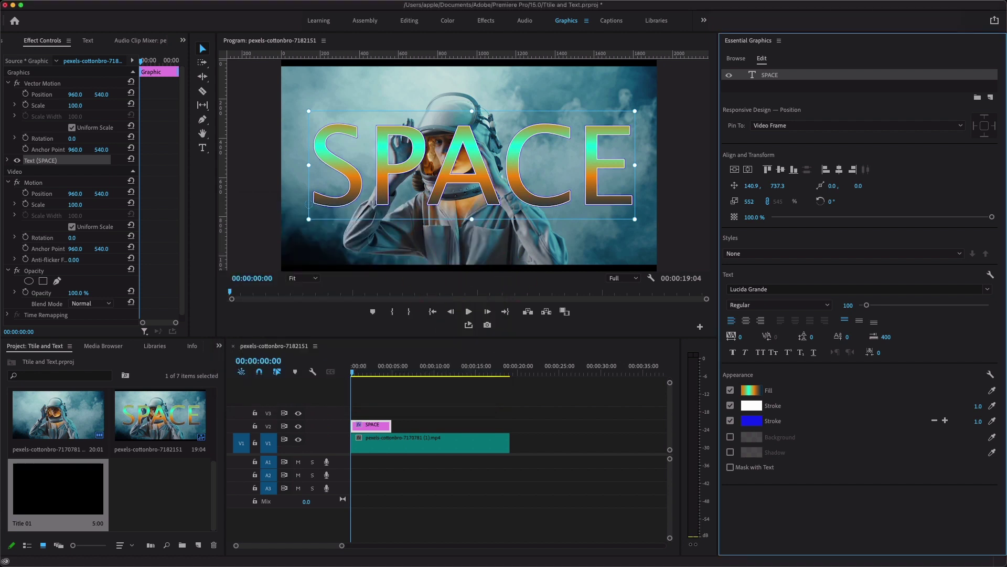
left_click_drag(979, 421, 979, 421)
Recolour the second stroke of the SPACE text to bright green 07F58B.
left_click(751, 420)
left_click(315, 339)
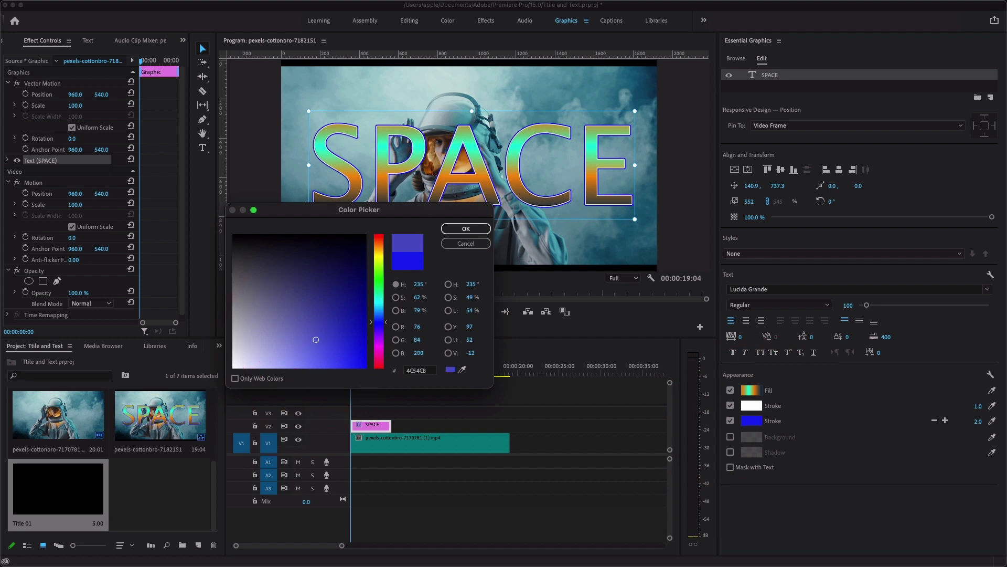
left_click(379, 309)
left_click(379, 289)
left_click(362, 349)
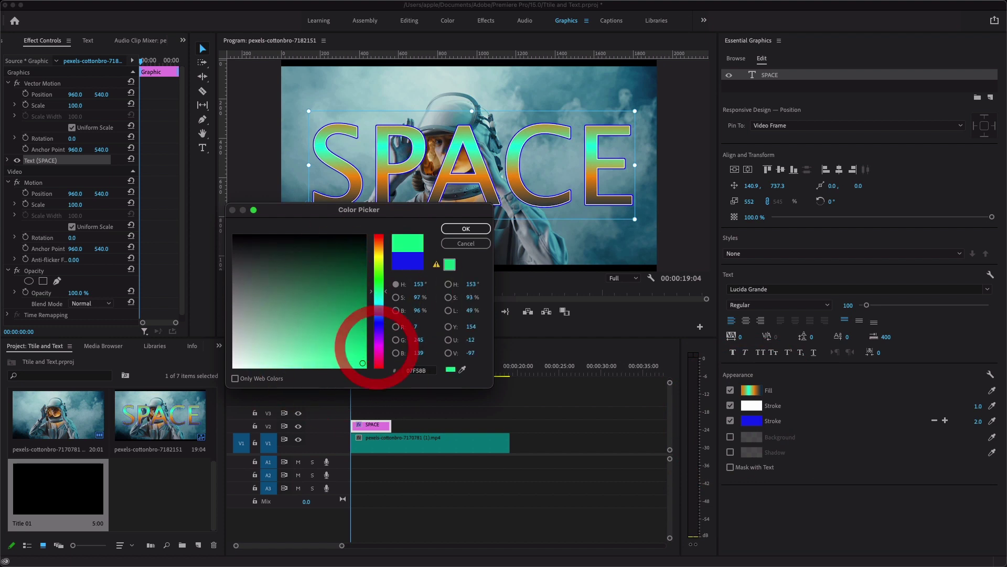
left_click(466, 229)
Change the second stroke of the SPACE text to a bright blue.
left_click(752, 421)
left_click(379, 303)
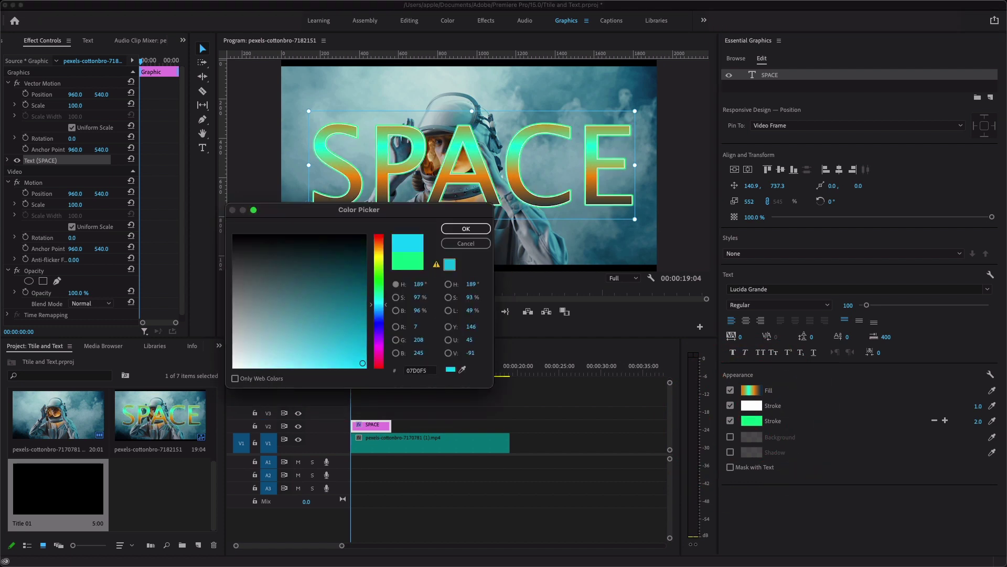
left_click(378, 313)
left_click(466, 228)
Recolour the second stroke of the SPACE text to dark teal 06665E.
left_click(752, 421)
left_click(378, 279)
left_click(379, 299)
left_click(292, 285)
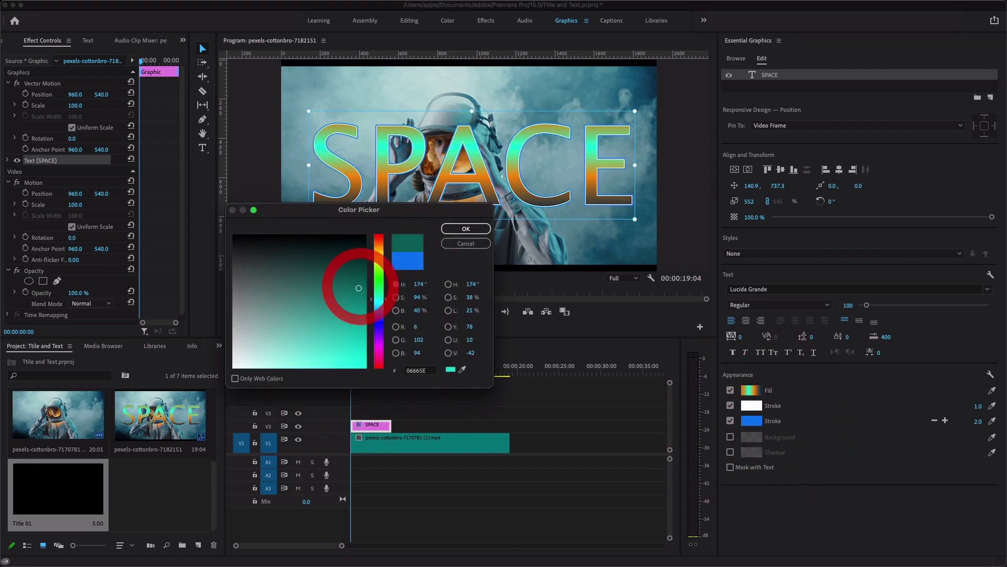
left_click(466, 229)
Add a third stroke to the SPACE text and keep its colour black.
left_click(945, 421)
left_click(752, 436)
left_click(466, 230)
Add a fourth stroke to the SPACE text and colour it bright green.
left_click(945, 436)
left_click(752, 451)
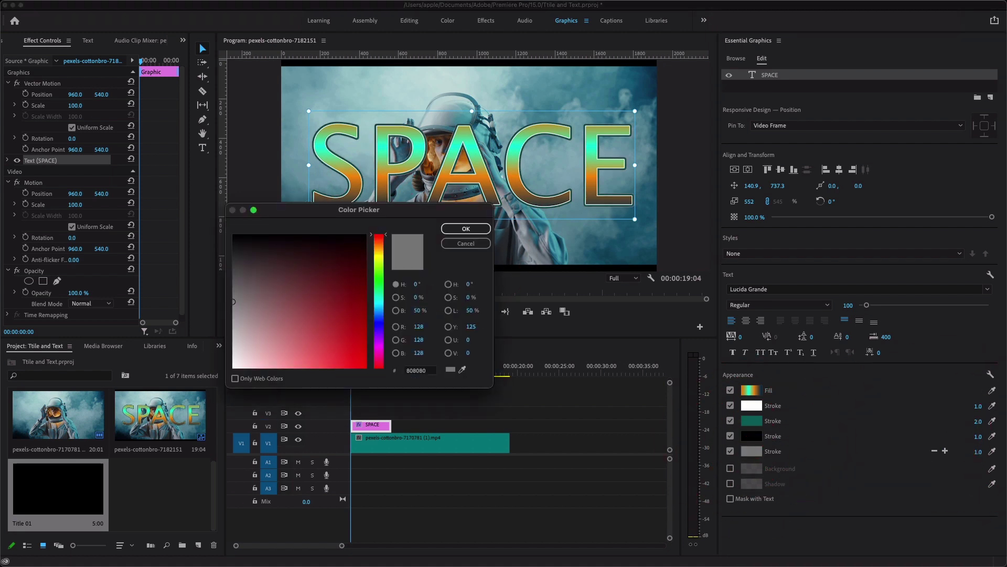
left_click(378, 310)
left_click(340, 331)
left_click(379, 278)
left_click(378, 267)
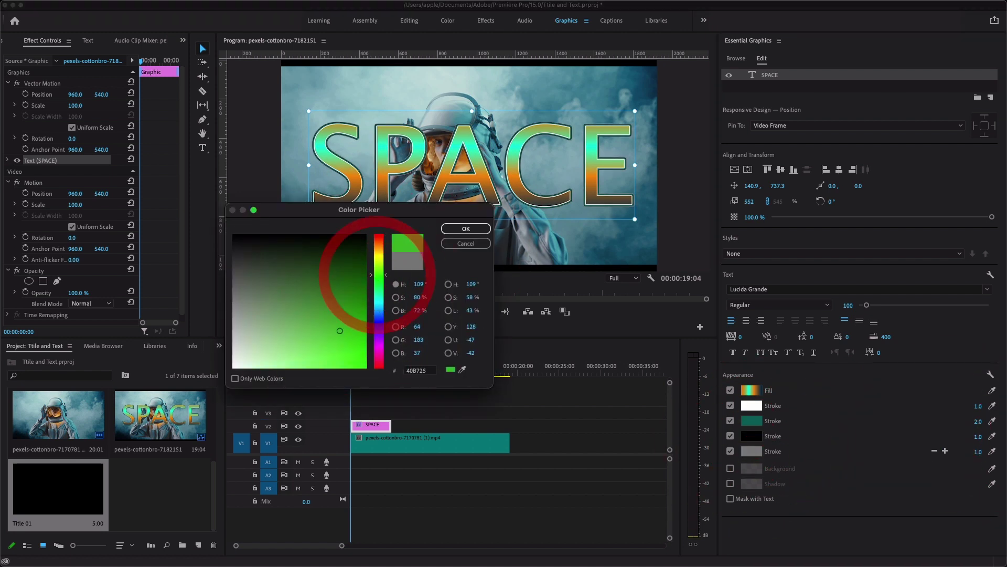
left_click(466, 228)
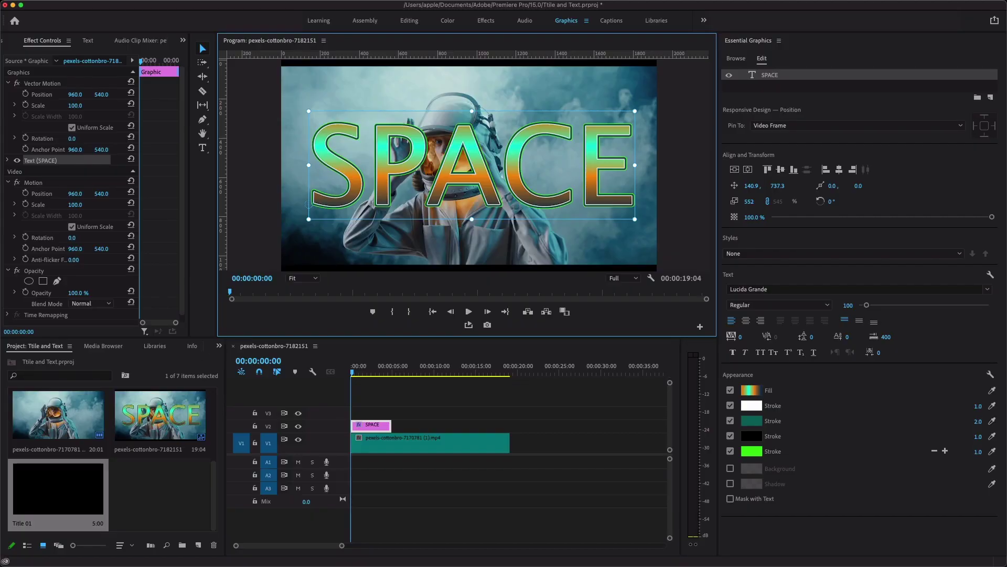
Recolour the fourth stroke of the SPACE text to dark blue 04455E, sampling a colour from the astronaut clip.
left_click(752, 451)
left_click(379, 310)
left_click(462, 369)
left_click(628, 243)
left_click(360, 314)
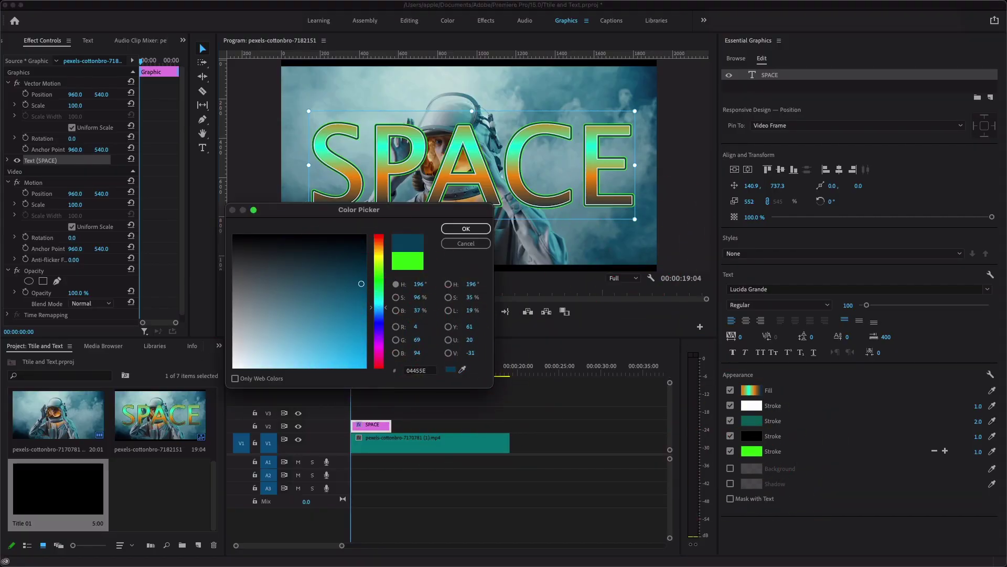
left_click(466, 228)
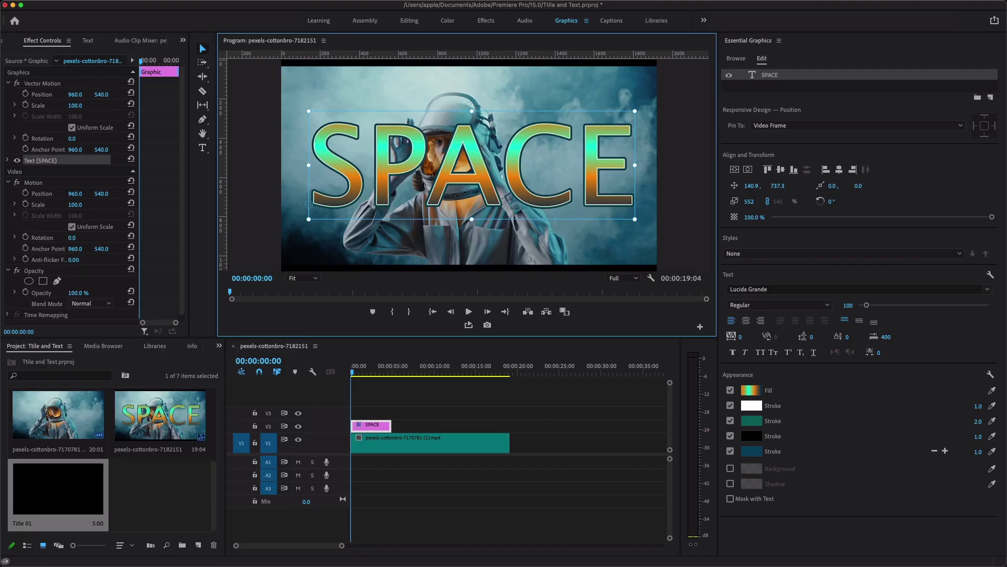
Move the SPACE text slightly lower and to the left over the astronaut, to position 127.8, 780.2.
mouse_move(502, 179)
left_mouse_down()
mouse_move(499, 188)
mouse_move(514, 180)
left_mouse_up()
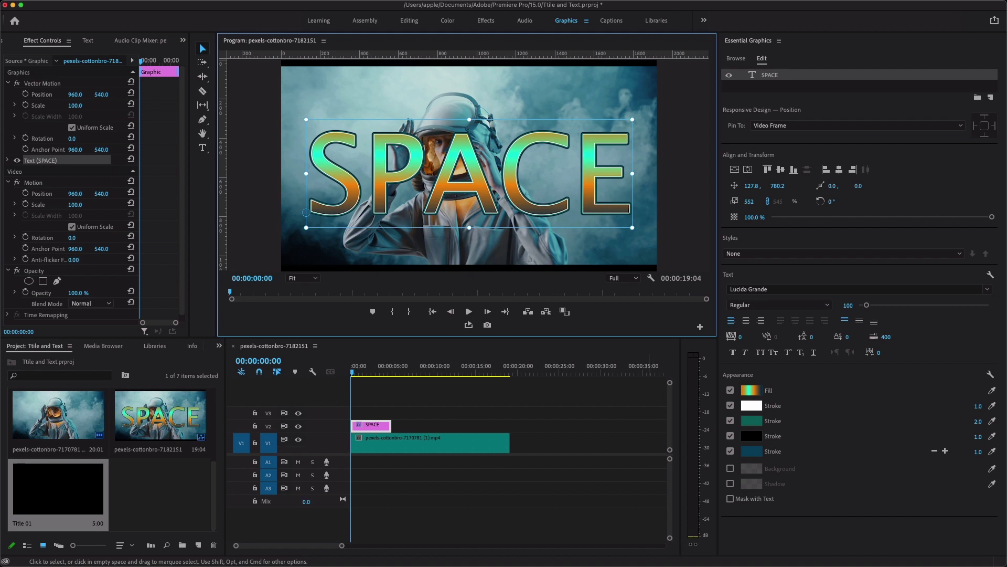
key("super+s")
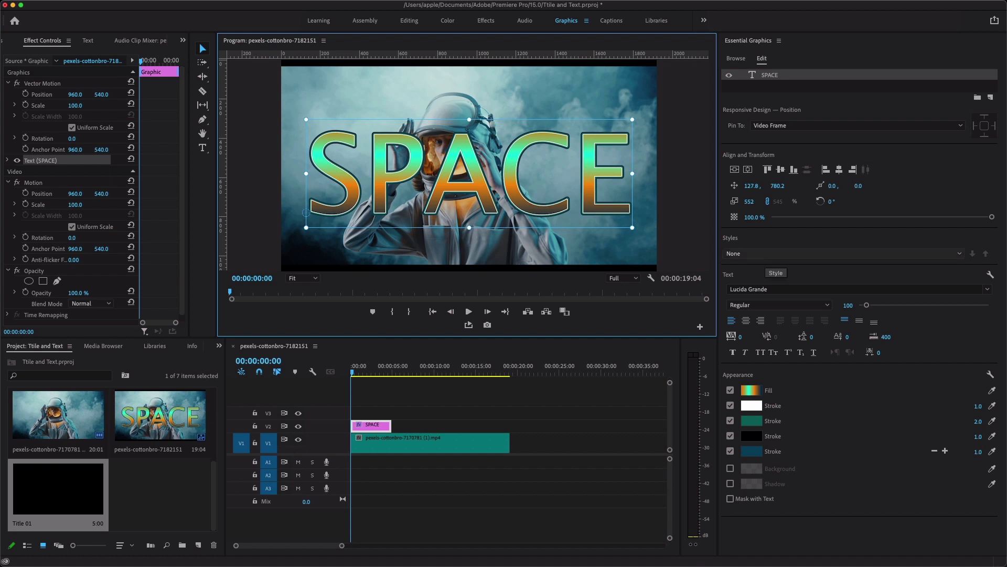
Create a new text style named NEW TEXT GRADIENT from the SPACE text's formatting.
left_click(764, 254)
left_click(769, 266)
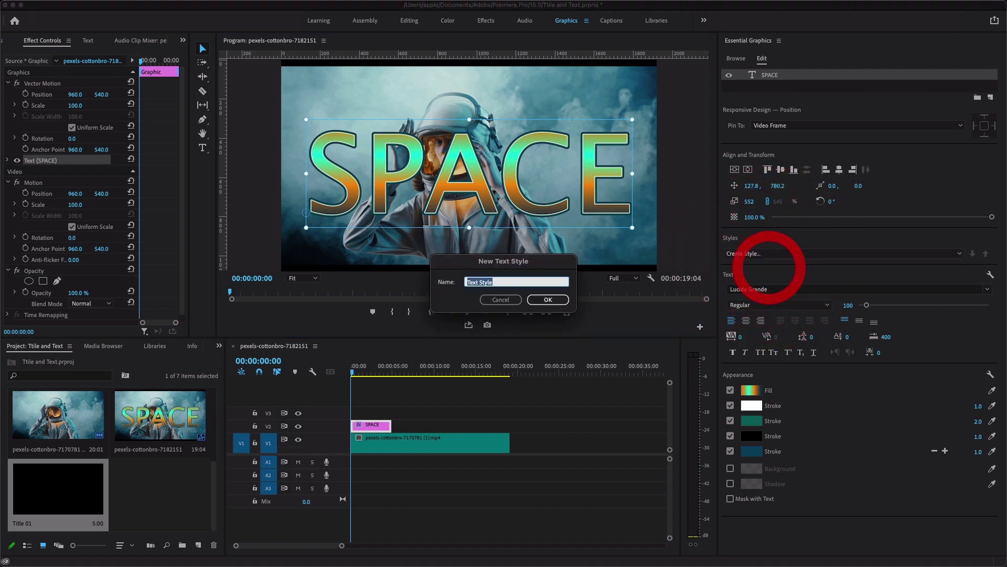
left_click(462, 281)
type("NEW TEXT GRADIENT")
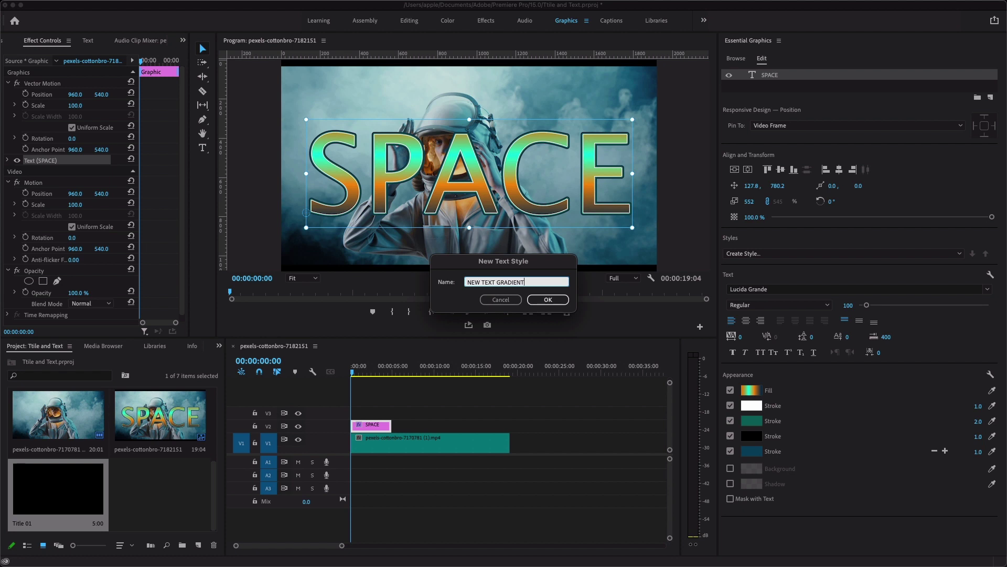
left_click(548, 299)
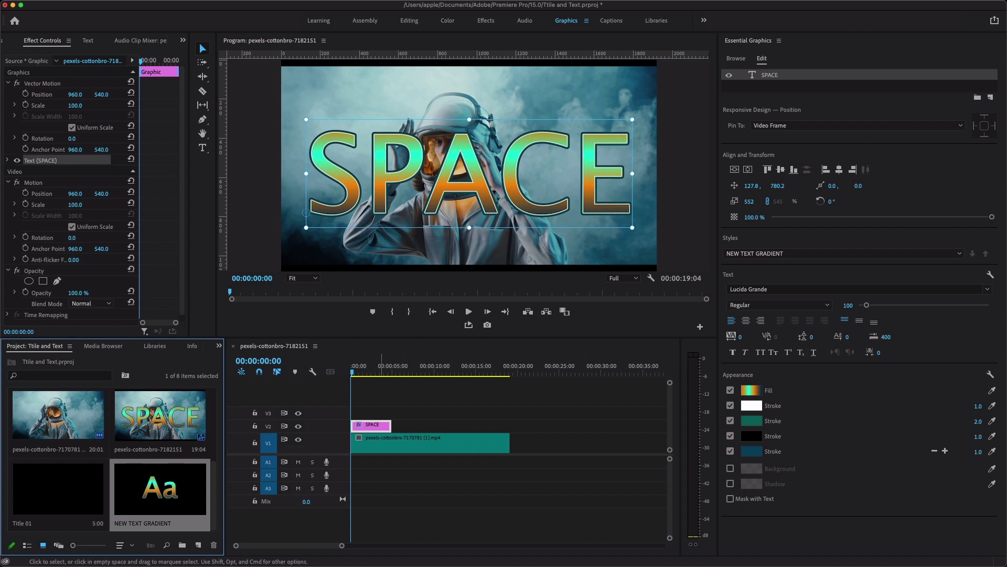
Move the playhead to 00:00:02:00 in the sequence.
left_click(367, 373)
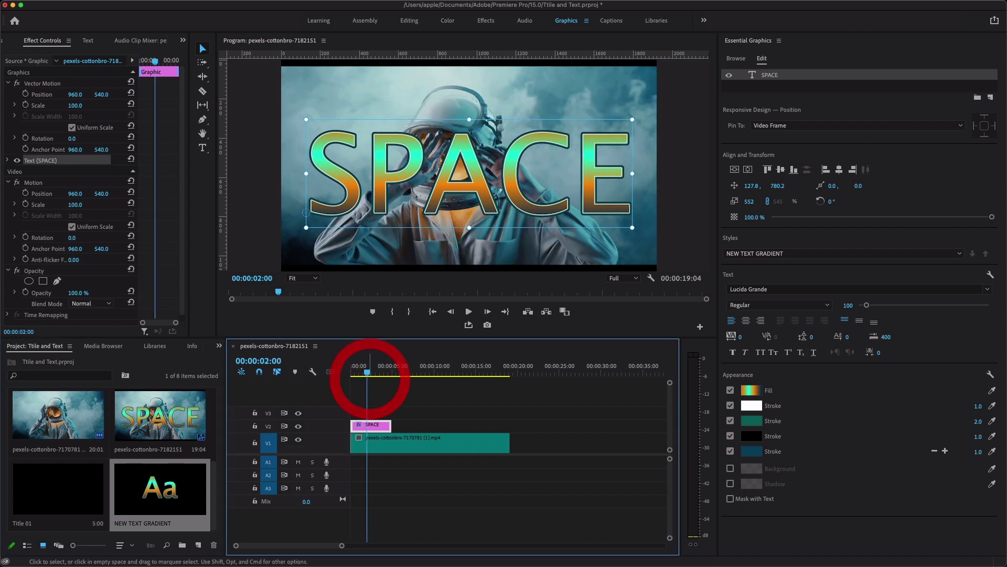
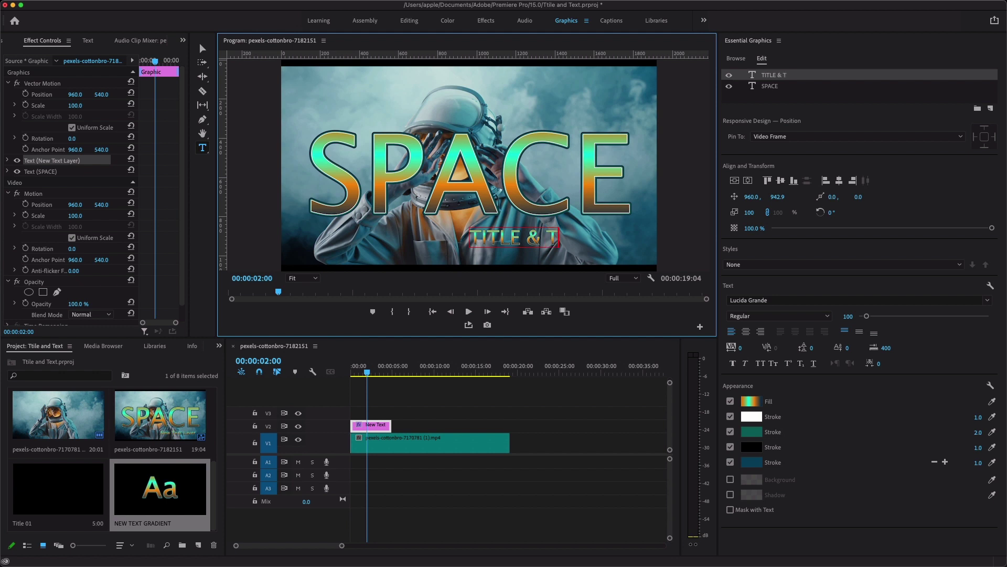
Complete the second text layer as TITLE & TEXT and move it beneath the end of SPACE, to position 1153.1, 892.9.
left_click(201, 49)
left_click_drag(75, 105, 81, 105)
key("super+z")
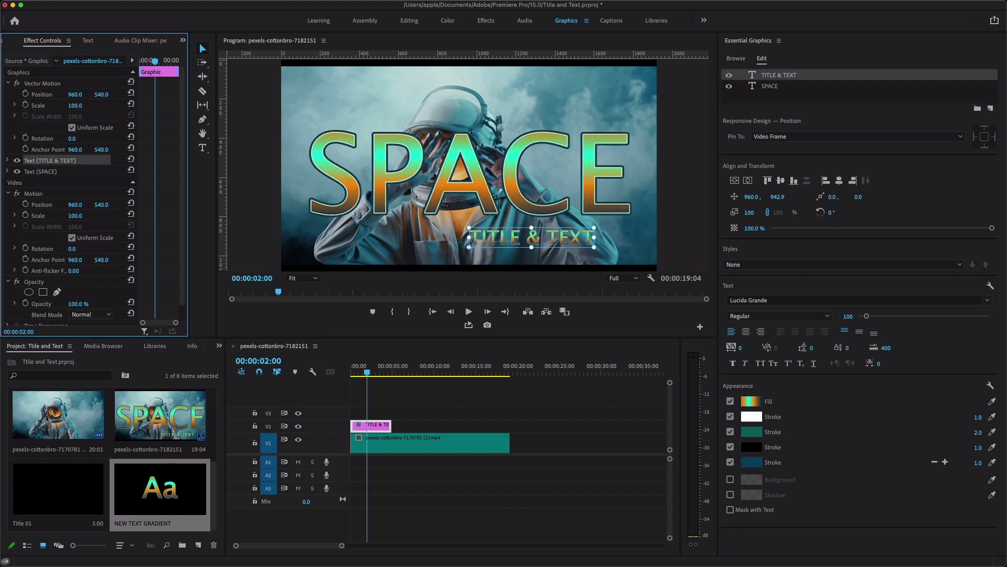
left_click_drag(531, 237, 570, 228)
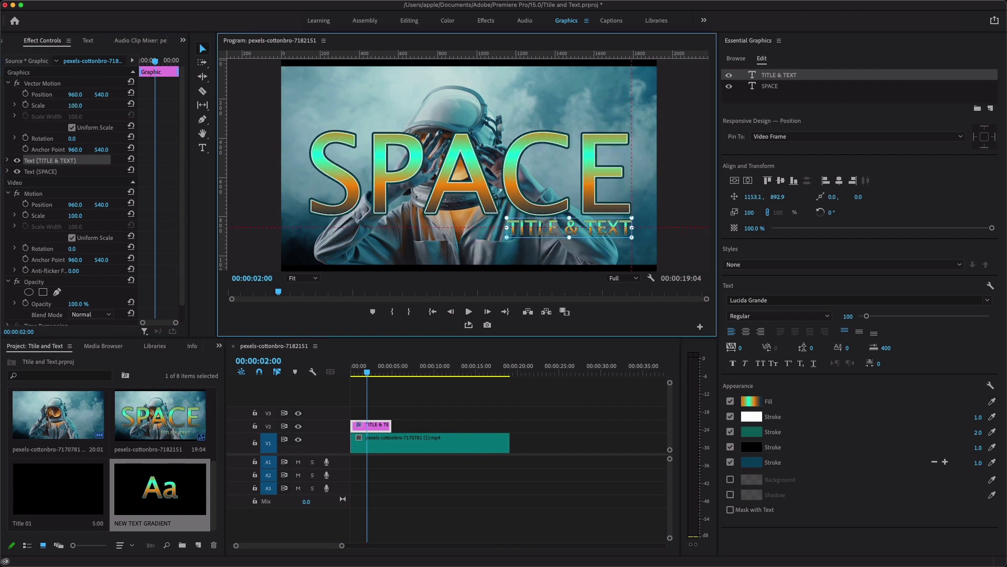
Set the TITLE & TEXT font size to 110 and centre it horizontally beneath SPACE at position 608.0, 896.5.
double_click(589, 231)
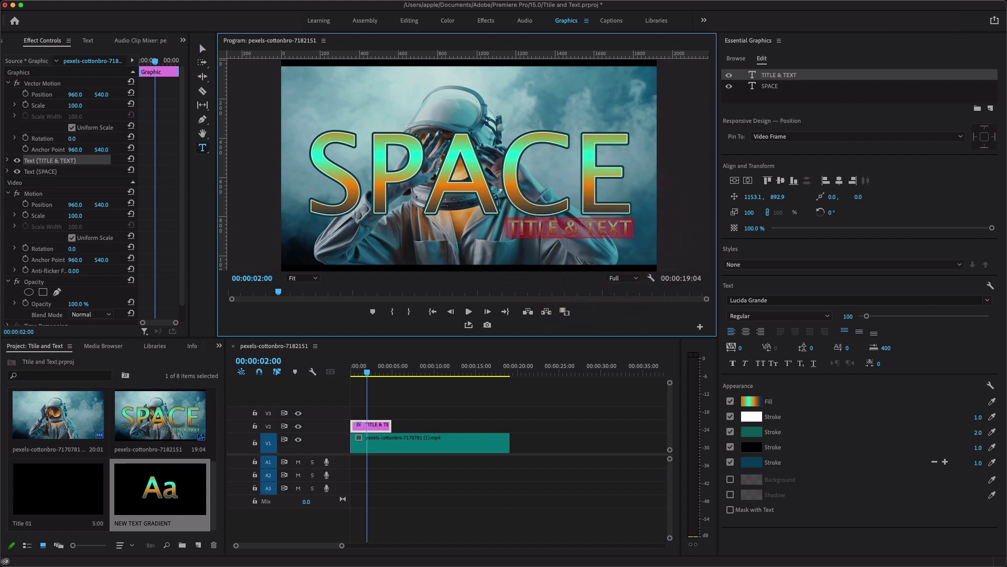
mouse_move(848, 316)
left_mouse_down()
mouse_move(836, 316)
mouse_move(903, 315)
mouse_move(857, 316)
mouse_move(868, 318)
left_mouse_up()
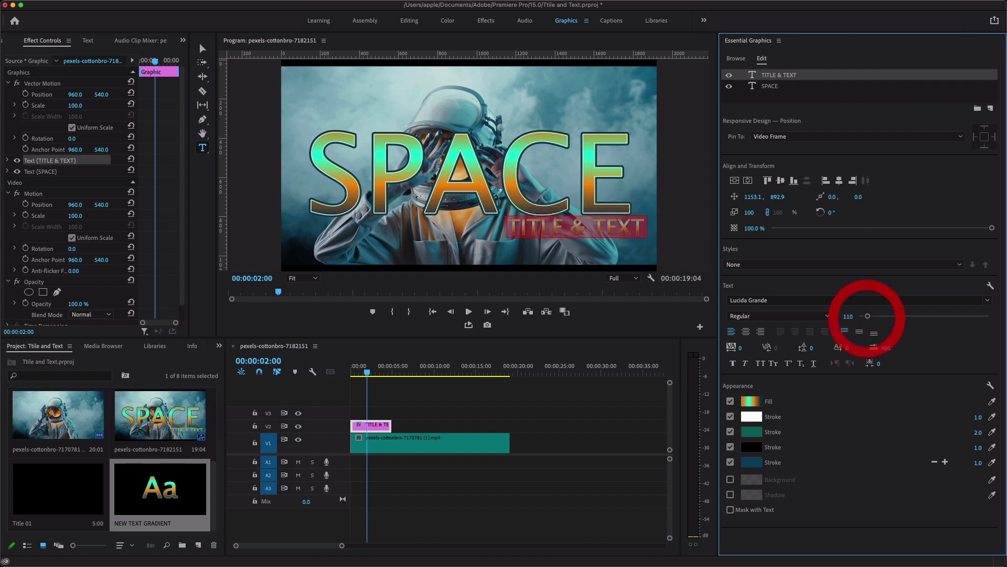
left_click(749, 181)
left_click(734, 180)
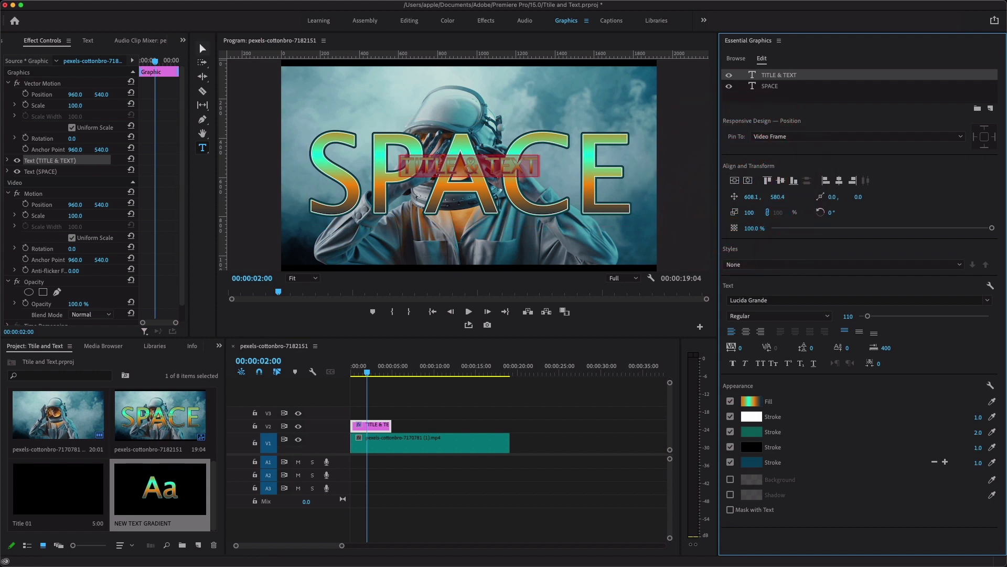
left_click(202, 49)
left_click_drag(469, 166, 486, 270)
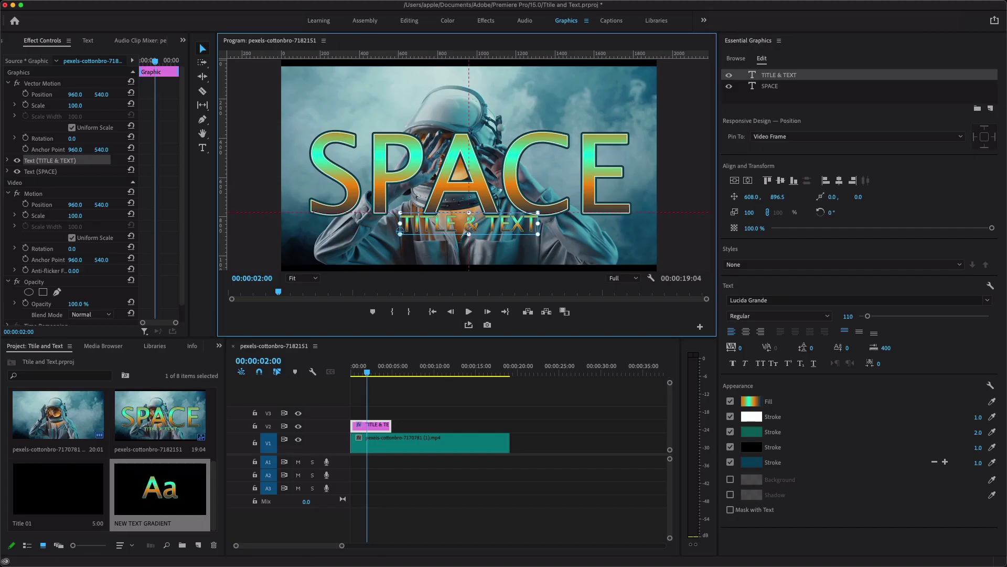
left_click_drag(469, 223, 469, 227)
left_click(488, 231)
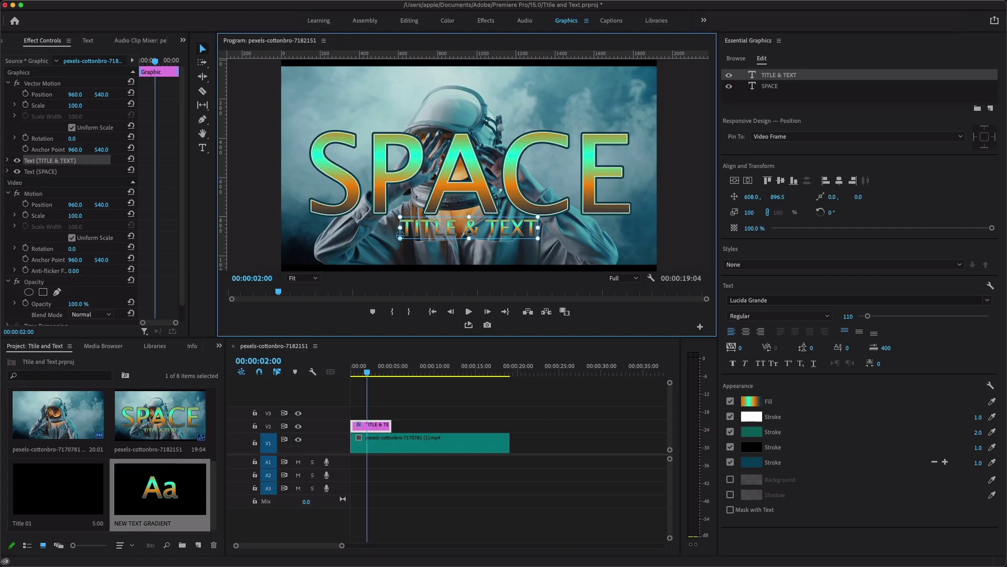
Add a vertical text layer to the title graphic and place it beside SPACE at position 86.1, 153.2.
left_click(394, 391)
left_click(364, 374)
left_click(373, 425)
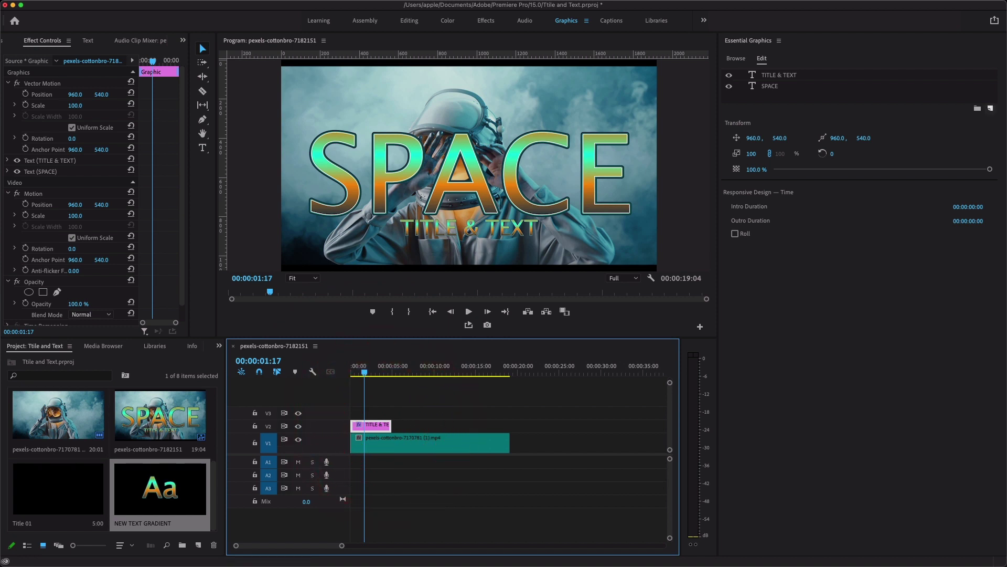
left_click(990, 109)
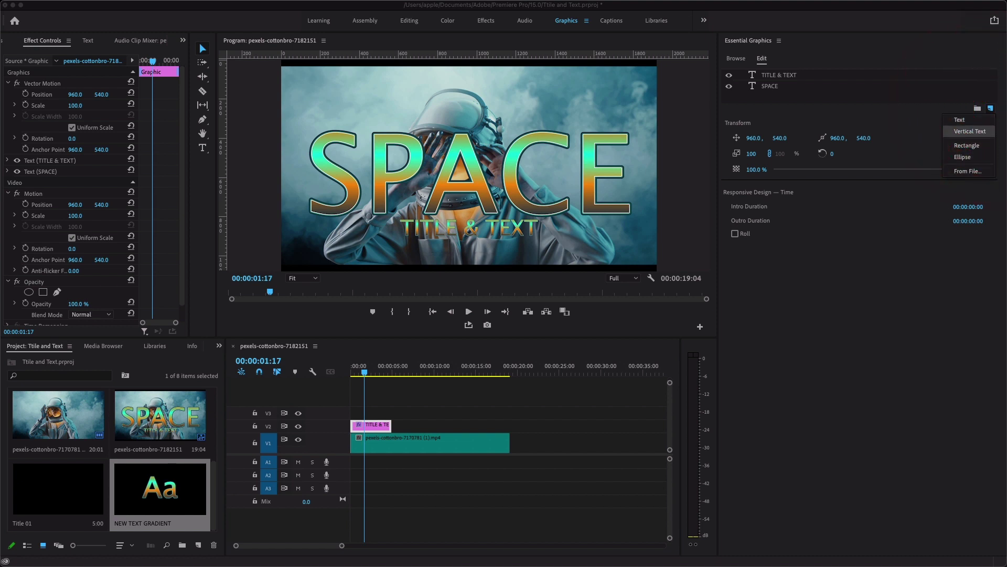
left_click(972, 132)
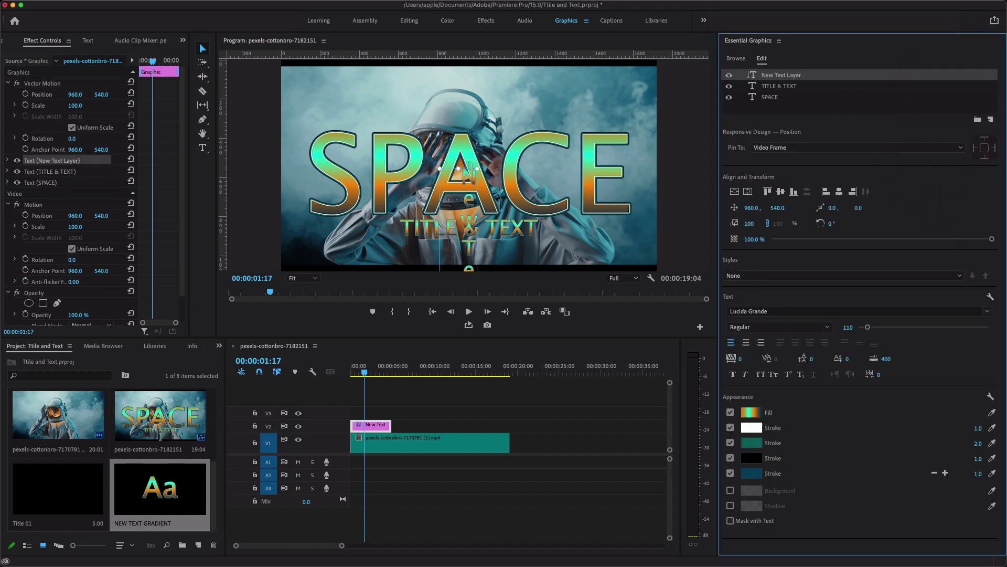
left_click_drag(467, 171, 298, 89)
left_click(292, 146)
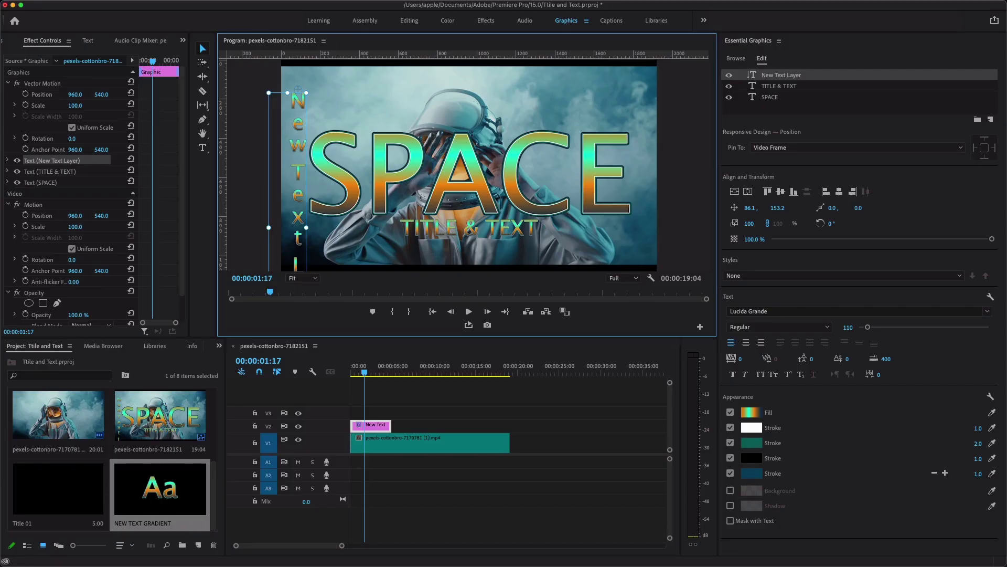
Delete the vertical text layer from the graphic and undo the horizontal text layer added in its place.
right_click(817, 75)
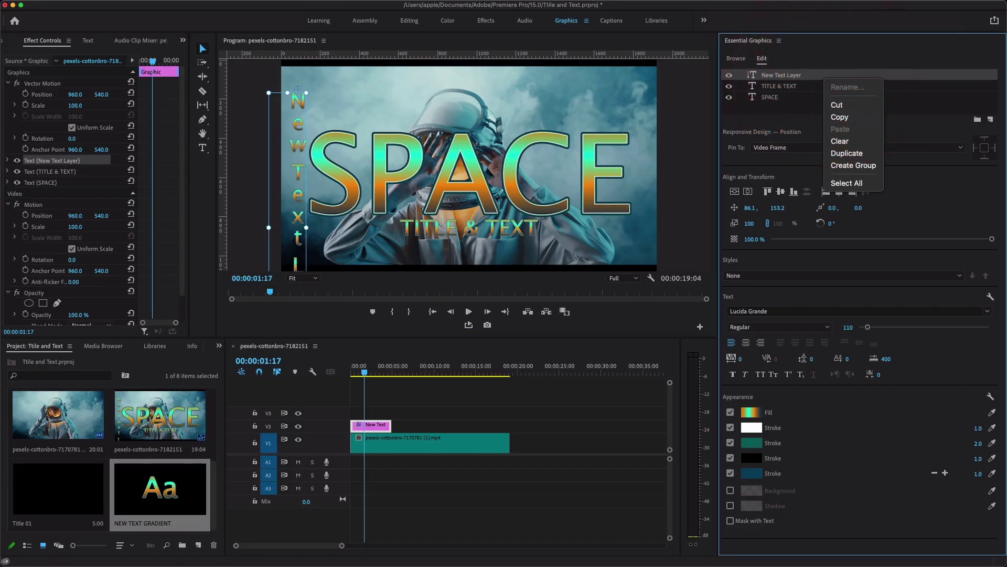
left_click(845, 141)
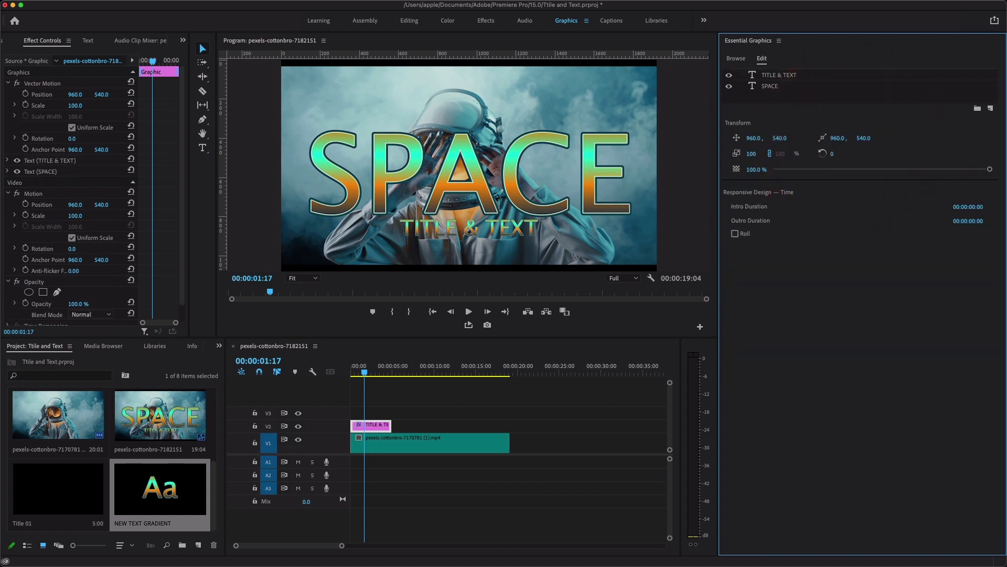
left_click(776, 76)
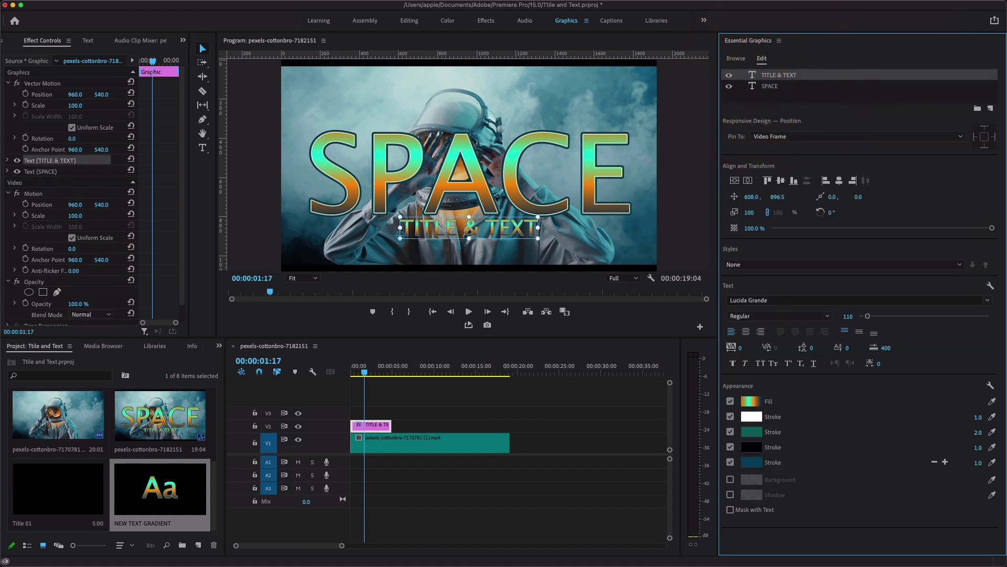
key("super+z")
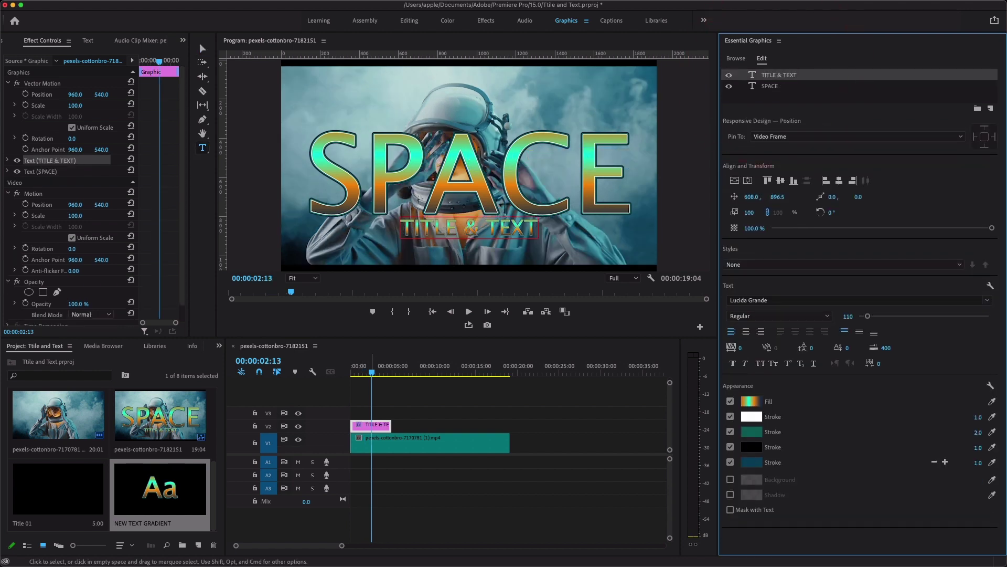
Enable position keyframing for the TITLE & TEXT layer at 00:00:02:13 and try shifting it horizontally to 273.0.
left_click(370, 425)
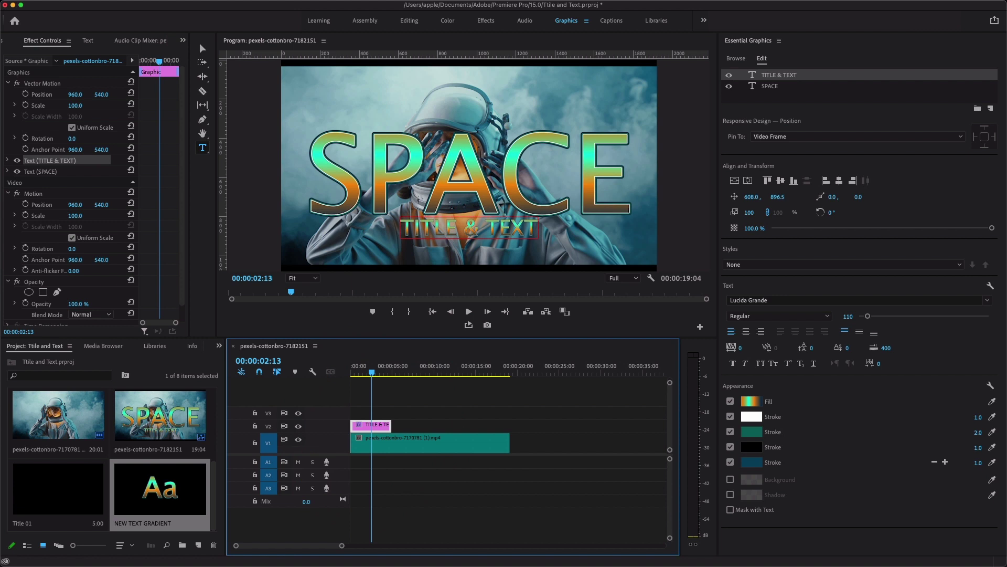
left_click(735, 197)
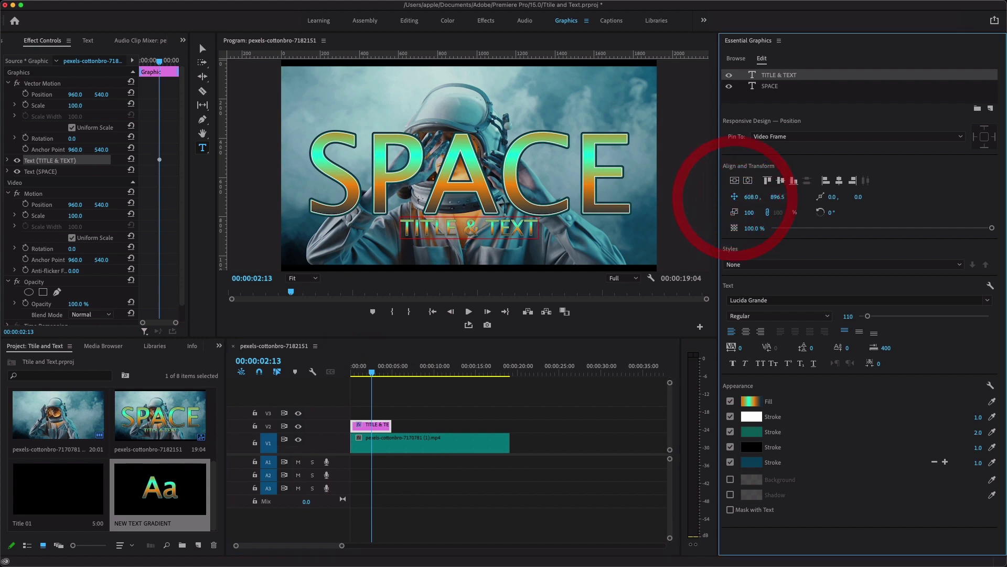
left_click_drag(751, 197, 680, 197)
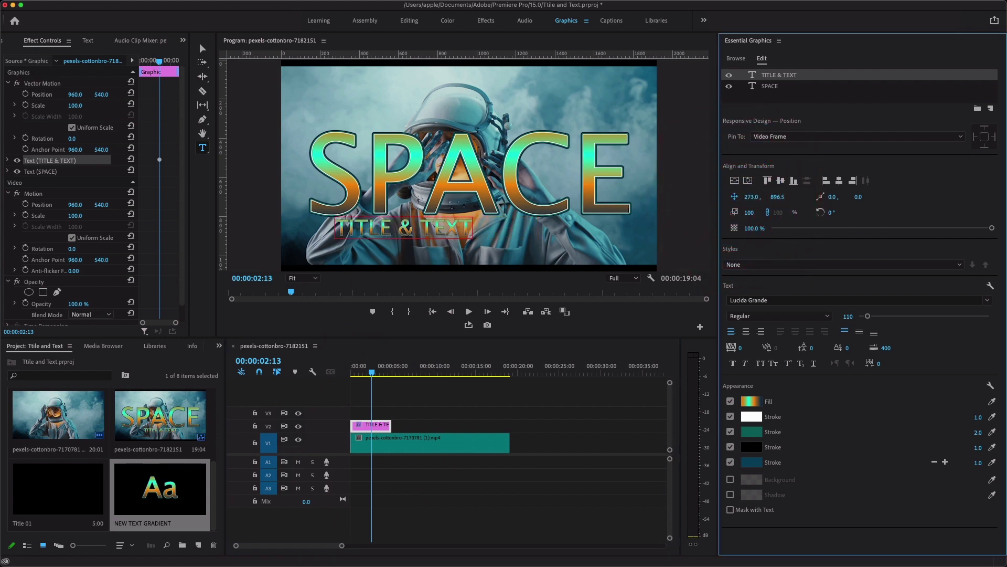
key("super+z")
left_click(419, 488)
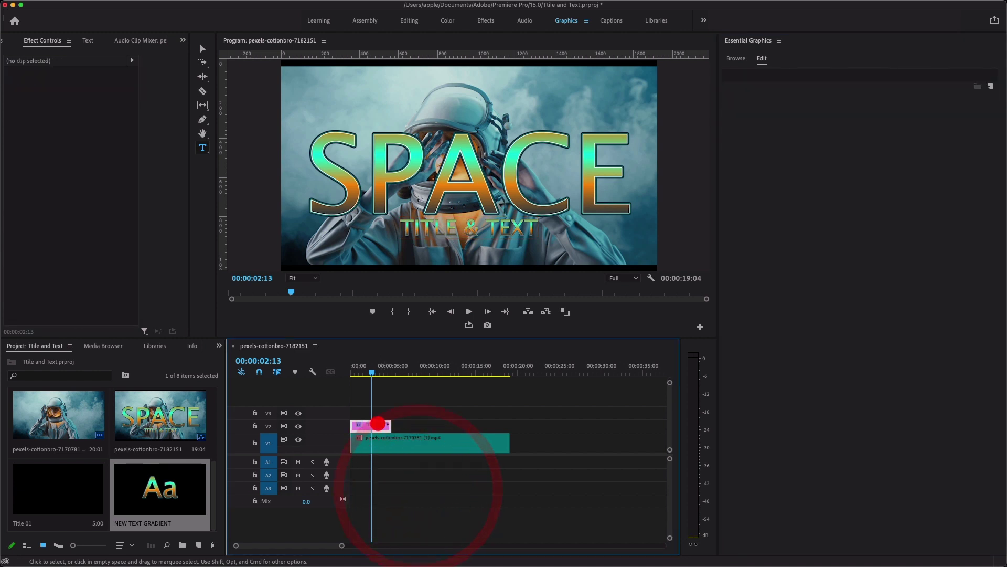
Keyframe the whole title graphic at 00:00:02:13 with a horizontal position of -1415.0, outside the frame, and 0% opacity.
left_click(378, 424)
left_click(737, 138)
left_click_drag(751, 138, 677, 138)
left_click_drag(603, 138, 347, 138)
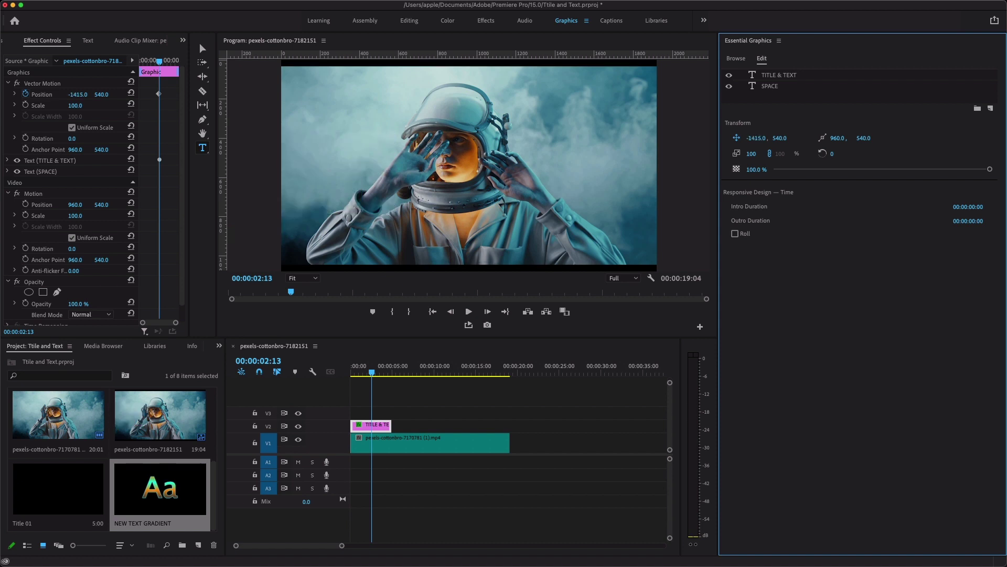
left_click(737, 169)
Keyframe the title graphic at 00:00:02:20 with 100% opacity and a horizontal position of 922.0.
left_click_drag(342, 545, 288, 545)
left_click(315, 525)
key("Right")
key("Right")
key("Right")
key("Right")
key("Right")
key("Right")
left_click(442, 376)
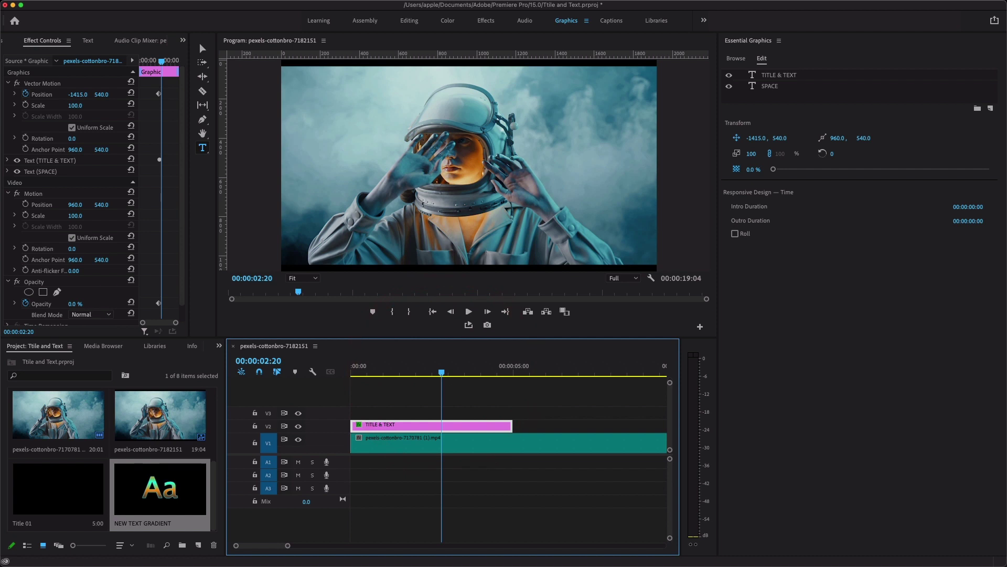
left_click_drag(774, 169, 1006, 169)
left_click_drag(756, 138, 978, 138)
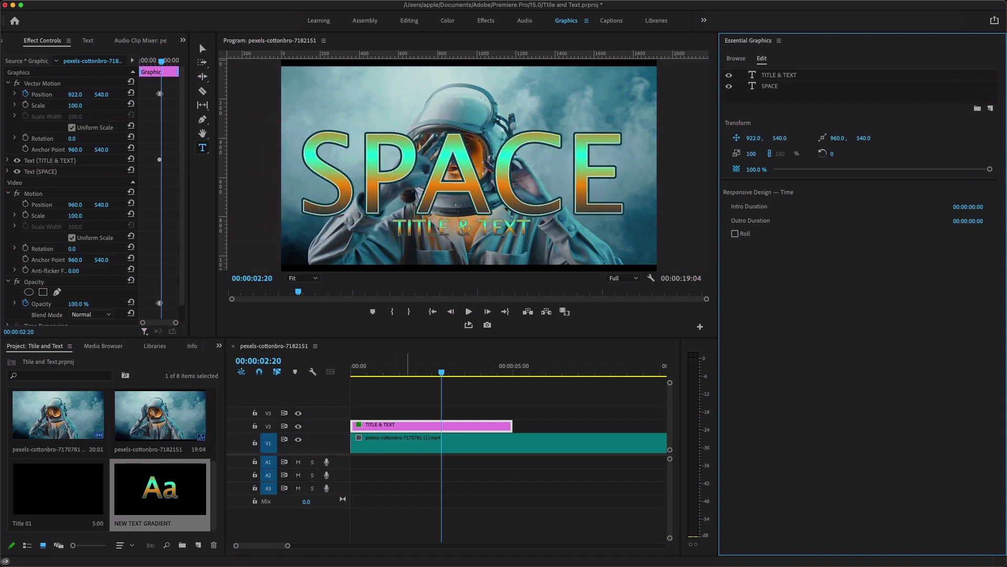
Render the sequence preview and play back the title's entrance animation.
left_click(403, 371)
key("space")
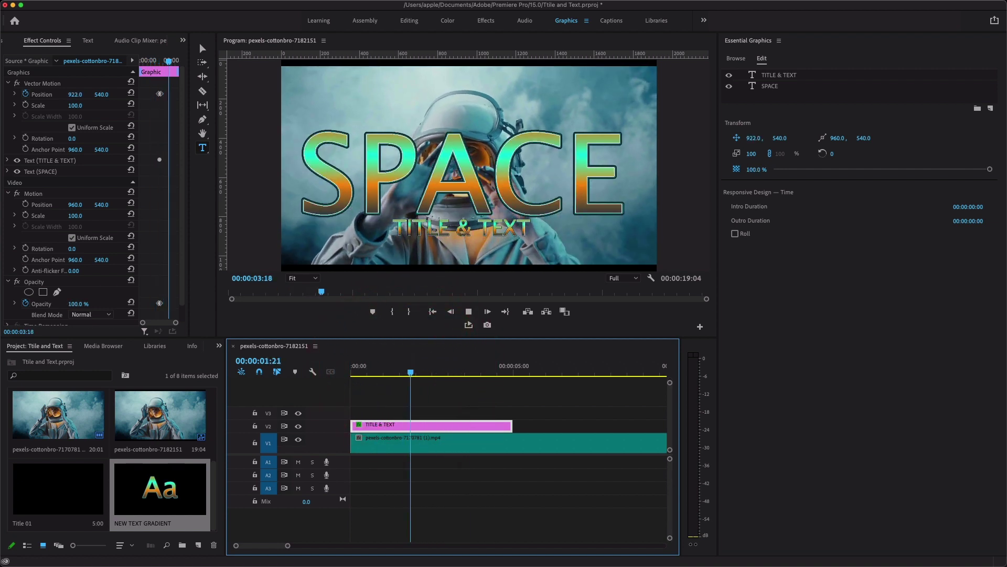
left_click(408, 363)
key("Return")
left_click(402, 370)
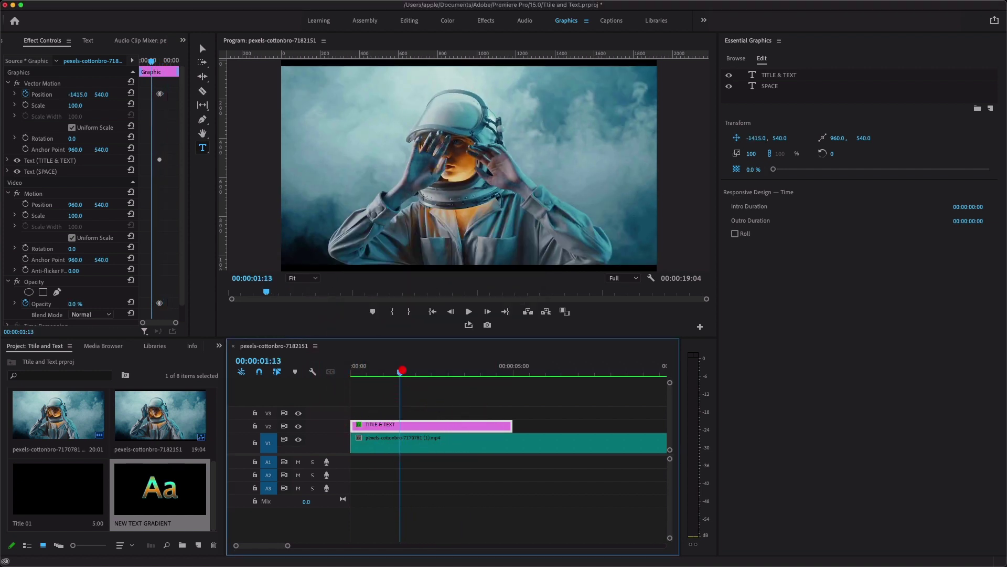
key("space")
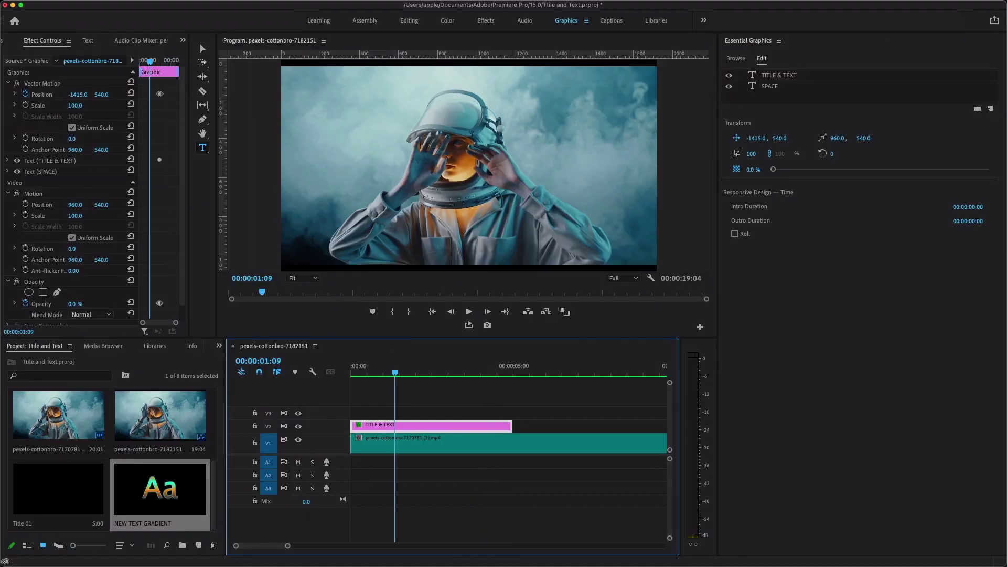
key("space")
Export the title graphic as a Motion Graphics Template named Ttile and Text to the Local Templates Folder, with keyword Ttile and Text.
left_click(431, 389)
right_click(442, 424)
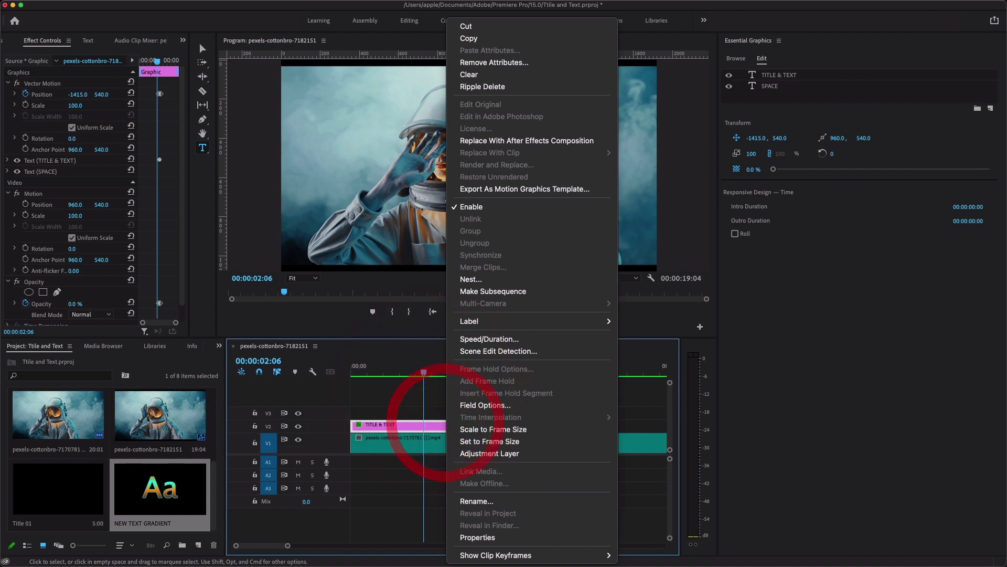
left_click(410, 400)
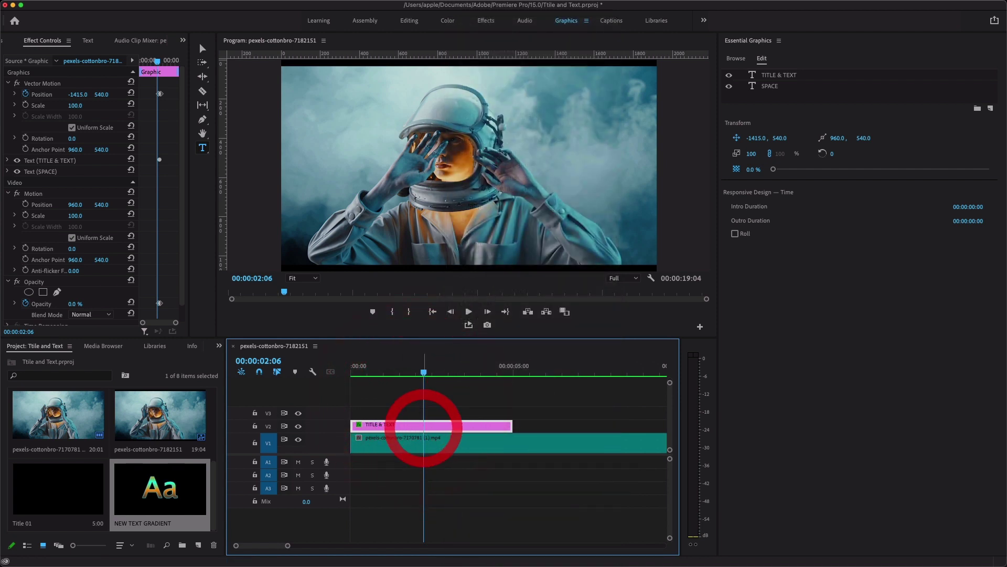
left_click(256, 6)
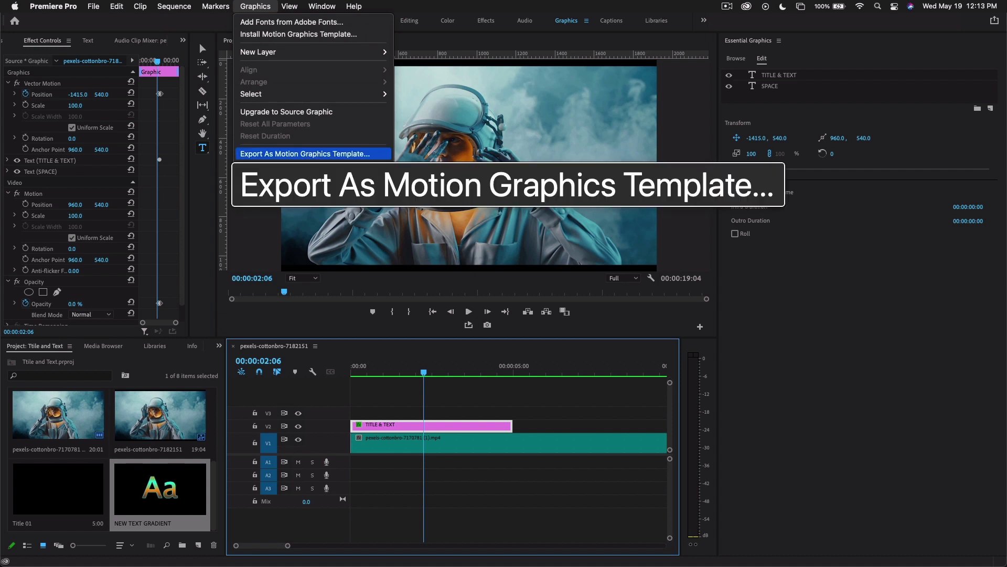
left_click(310, 153)
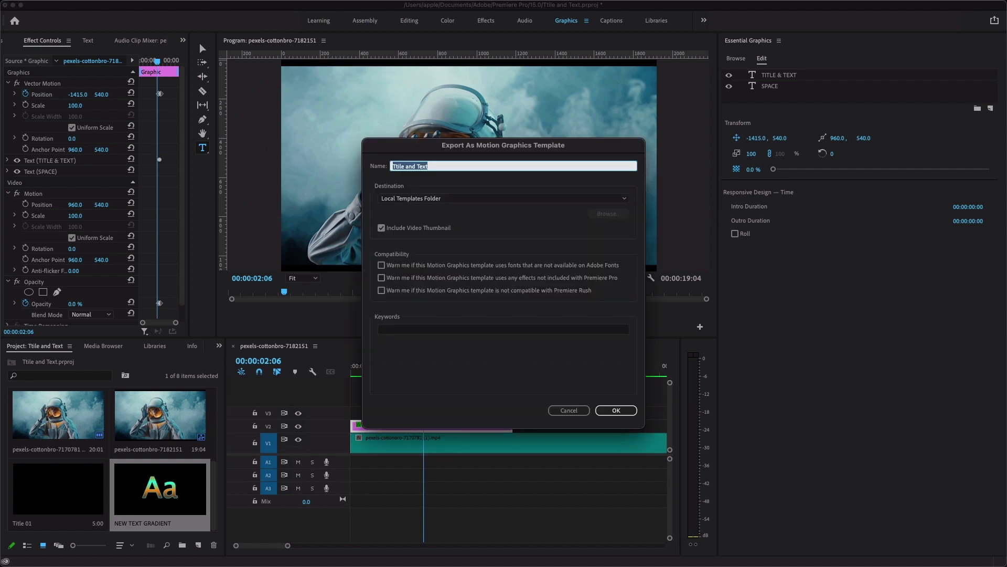
left_click_drag(438, 163, 366, 163)
key("super+c")
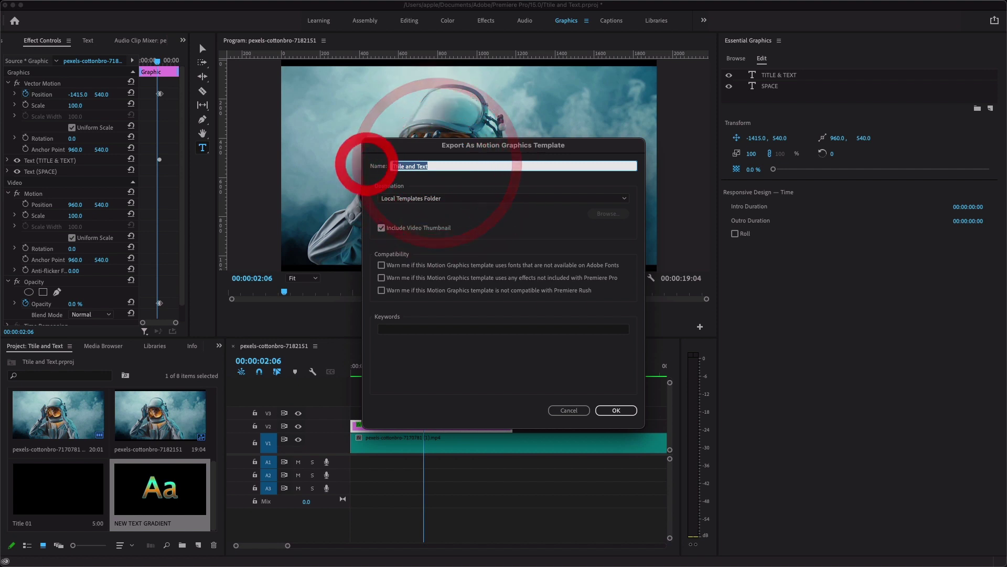
left_click(423, 329)
key("super+v")
left_click(616, 410)
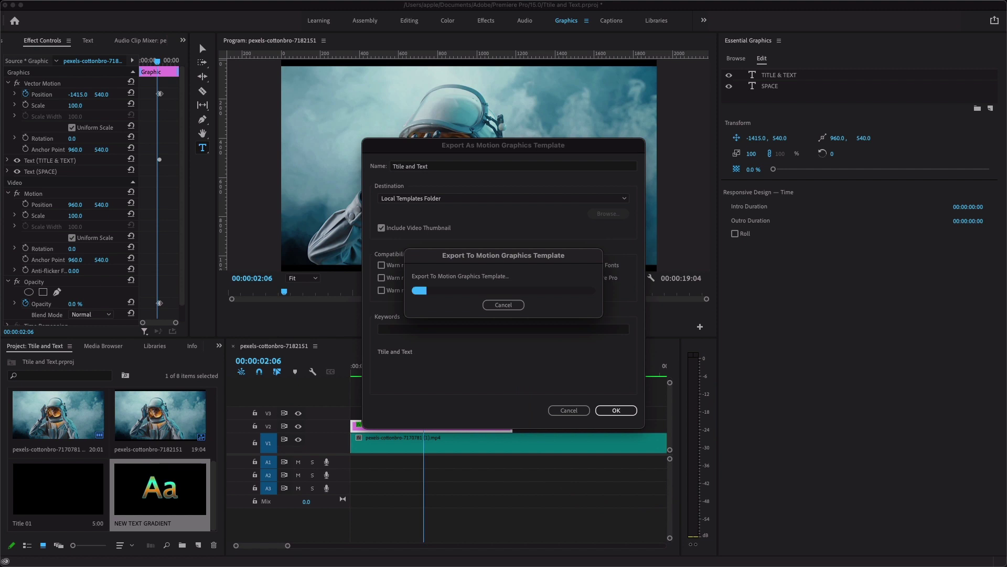
Browse the saved motion graphics templates and those offered by Adobe Stock.
left_click(444, 372)
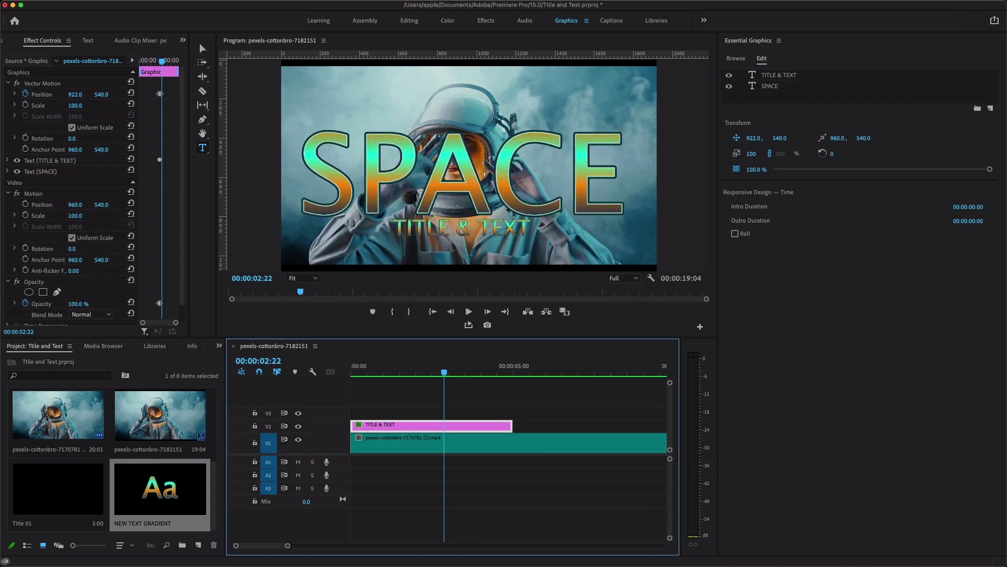
left_click(736, 58)
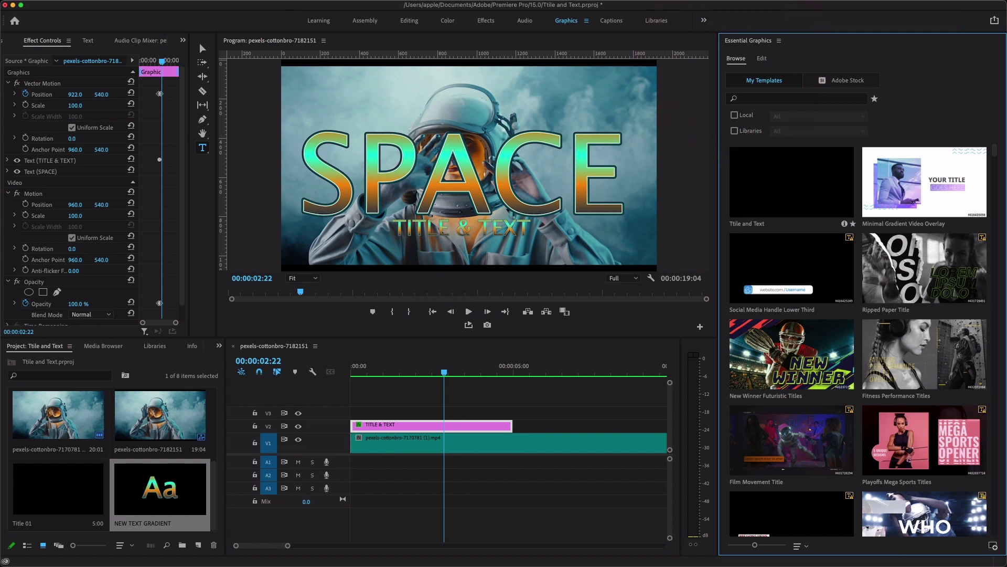
left_click_drag(287, 545, 341, 546)
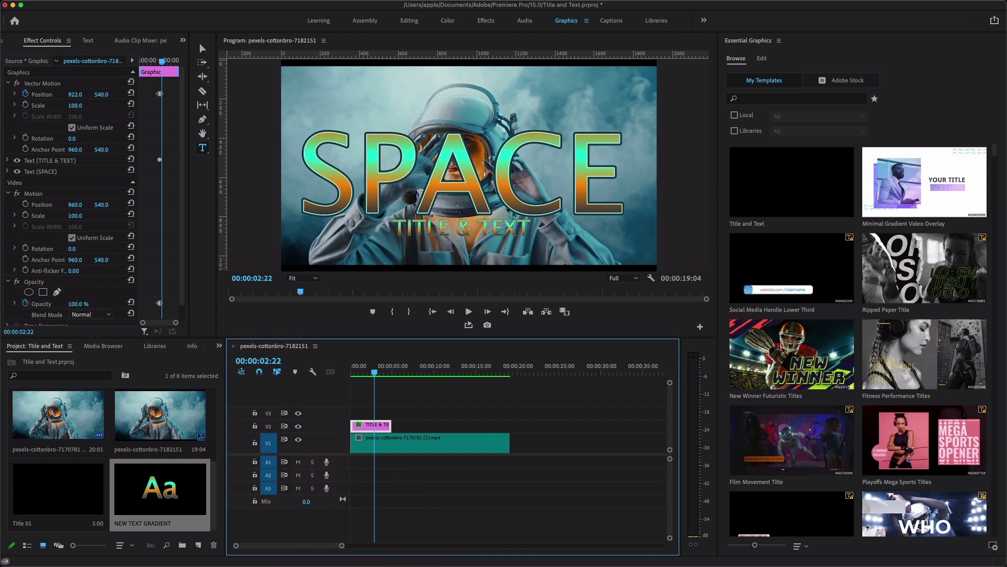
left_click(839, 80)
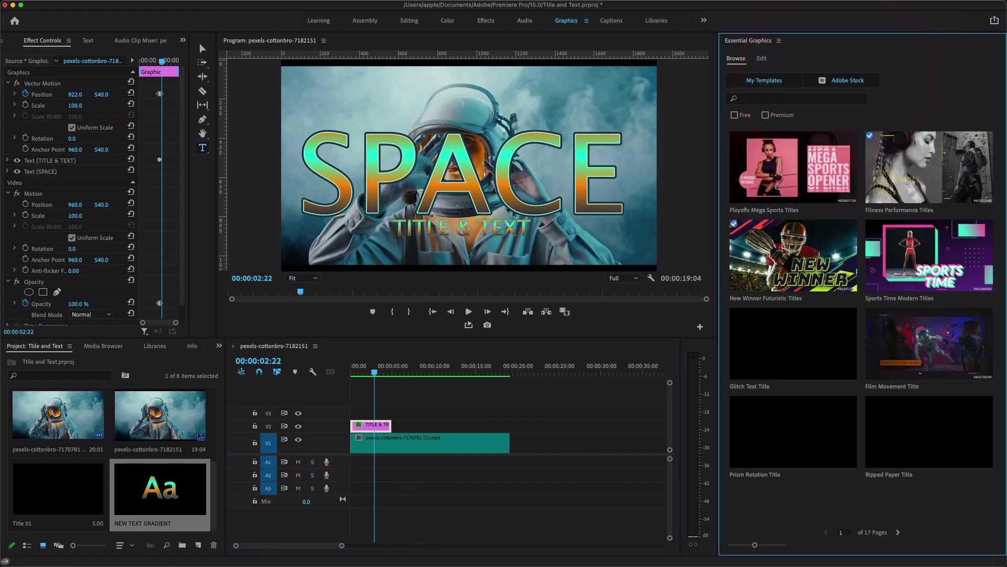
left_click(761, 80)
left_click(847, 79)
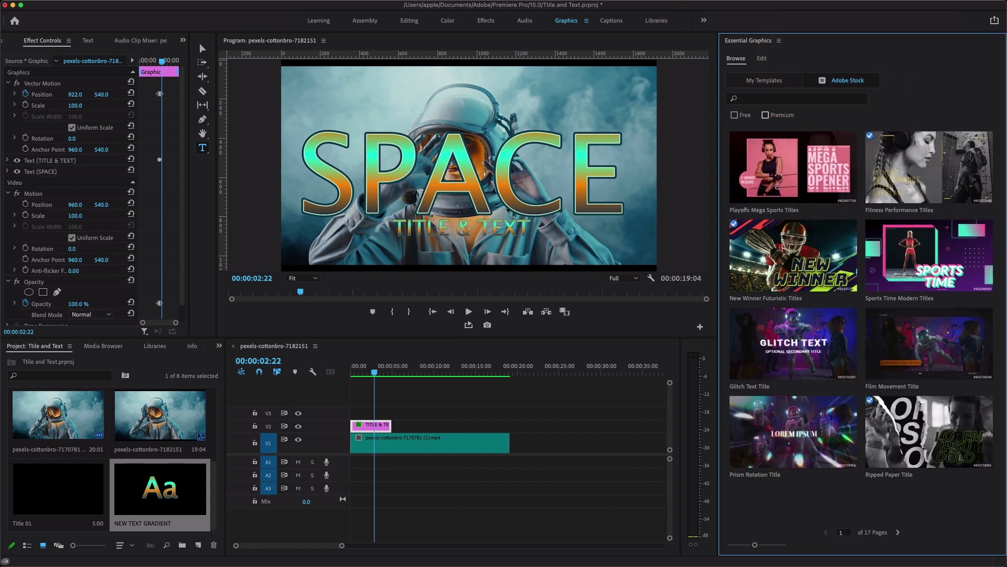
Filter the Adobe Stock templates to free ones, place Glitch Text Title on V2 after the first title graphic, and play it back.
left_click(734, 114)
left_click_drag(793, 347, 416, 427)
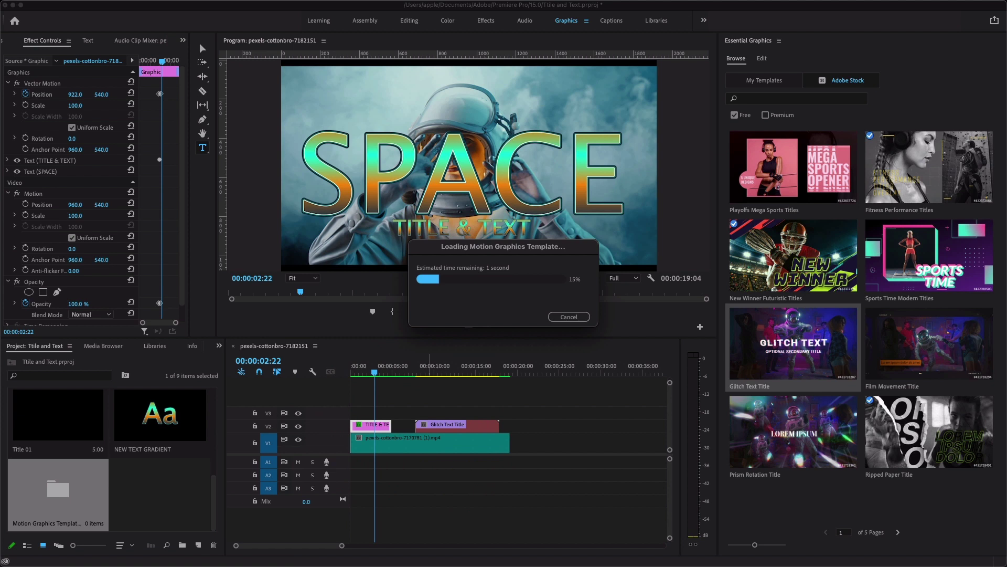
left_click_drag(426, 371, 425, 373)
key("space")
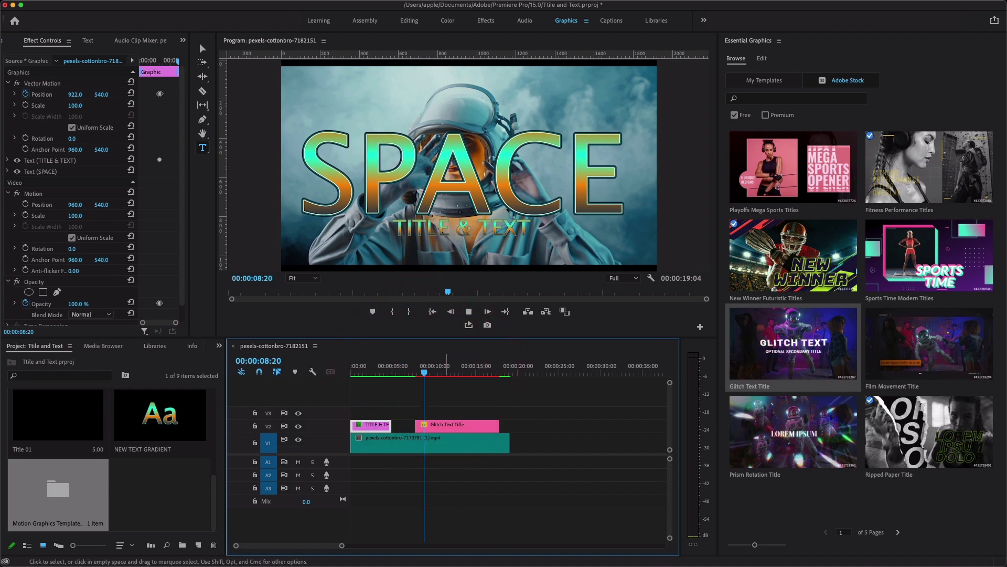
key("space")
Select the Glitch Text Title clip and lower the program playback resolution to 1/4.
left_click(463, 424)
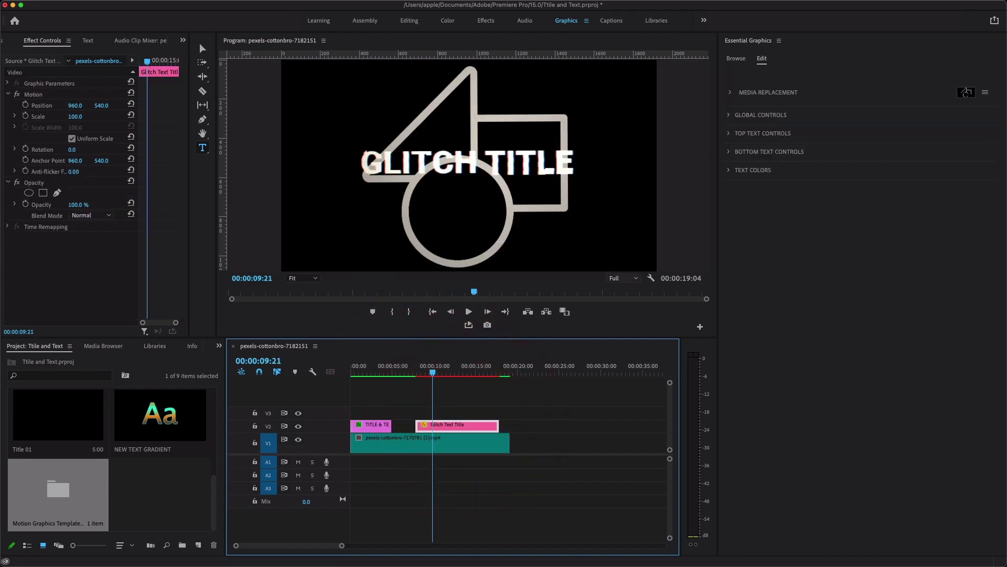
left_click(624, 278)
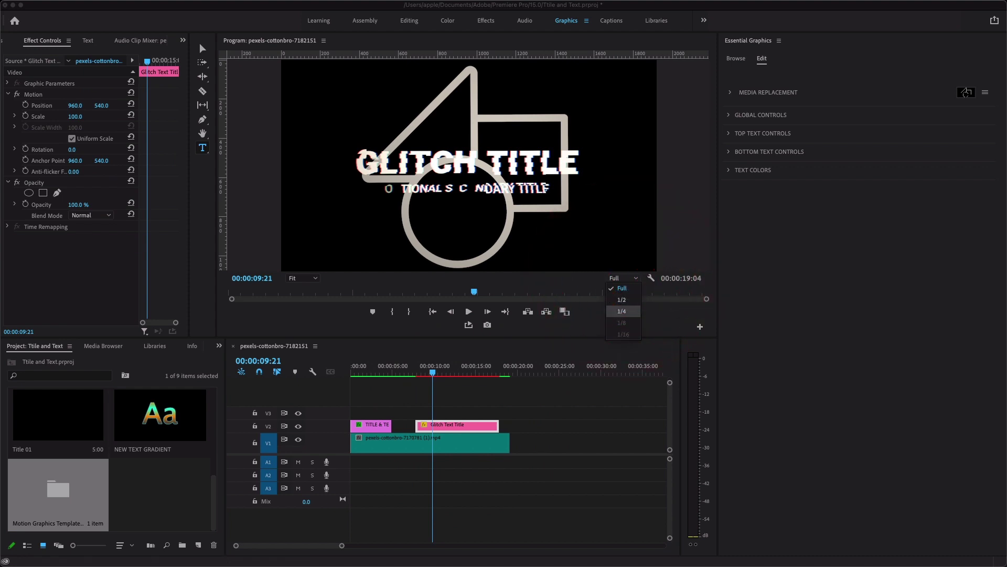
left_click(622, 311)
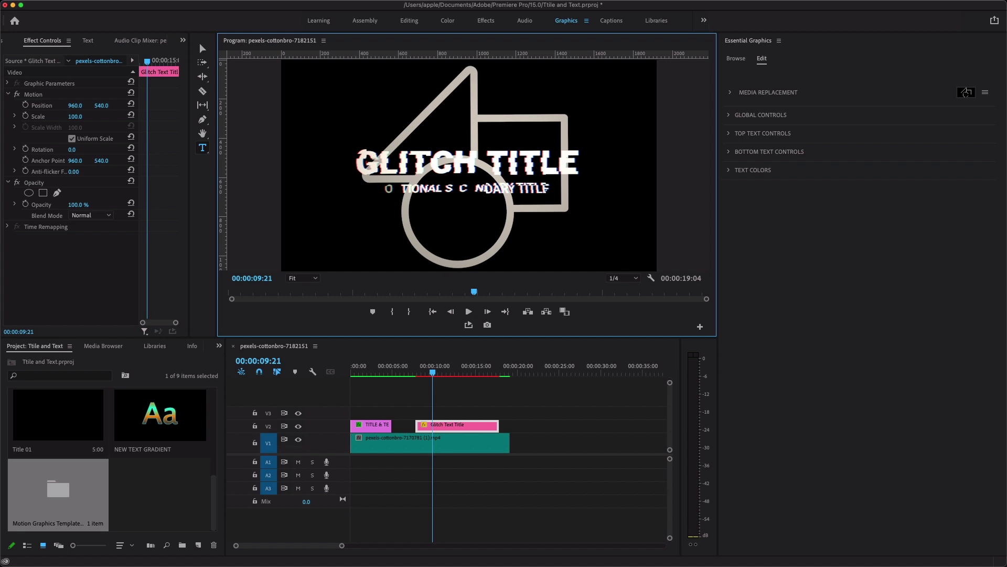
Replace the Glitch Text Title's placeholder media with the pexels-cottonbr...872.mp4 video from the Downloads folder.
left_click(740, 93)
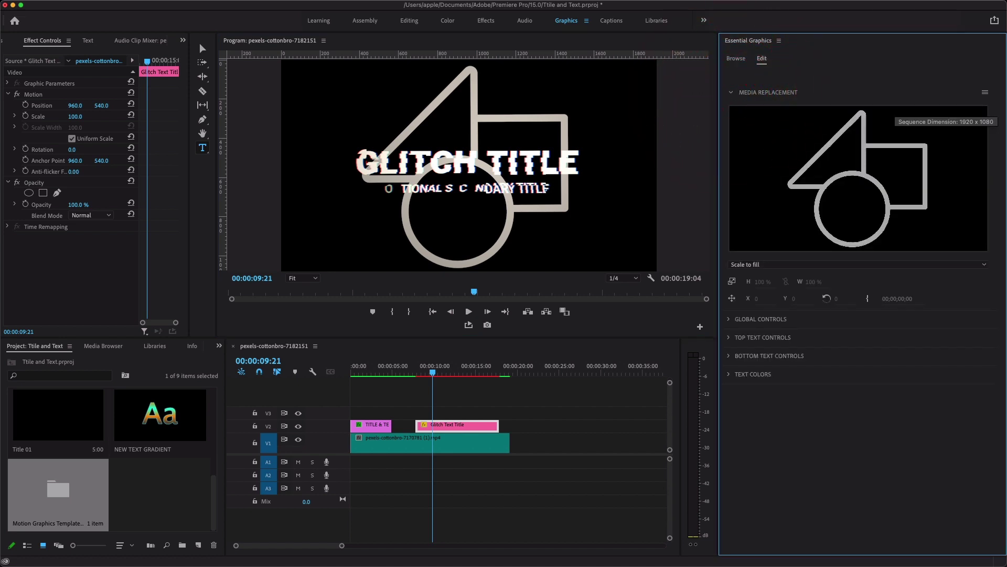
left_click(985, 92)
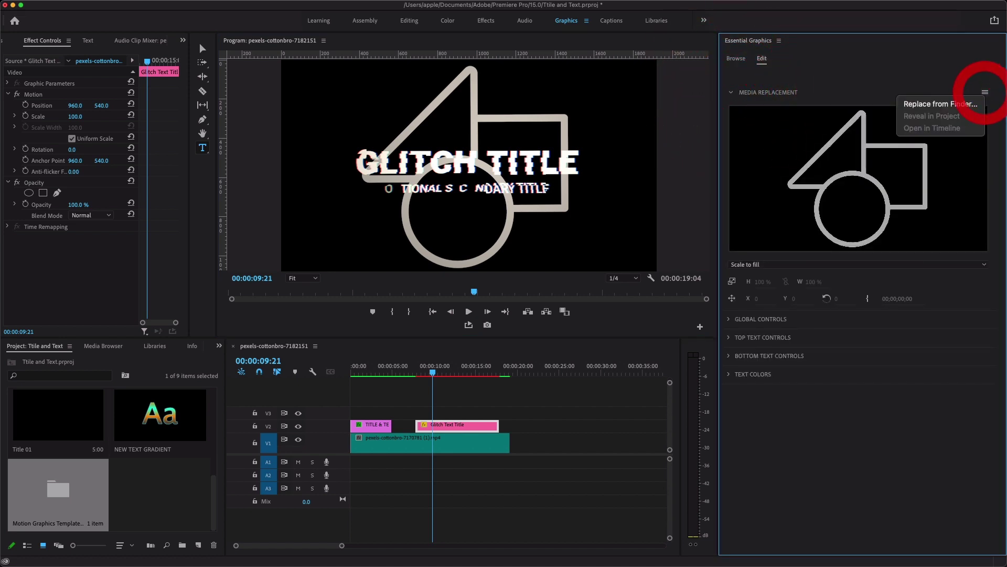
left_click(940, 104)
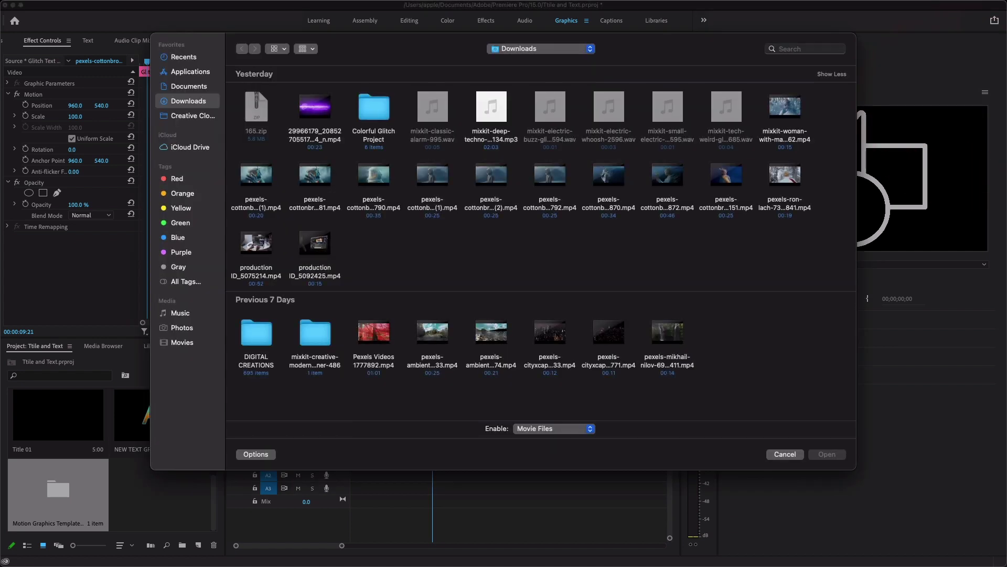
mouse_move(314, 175)
double_click(667, 176)
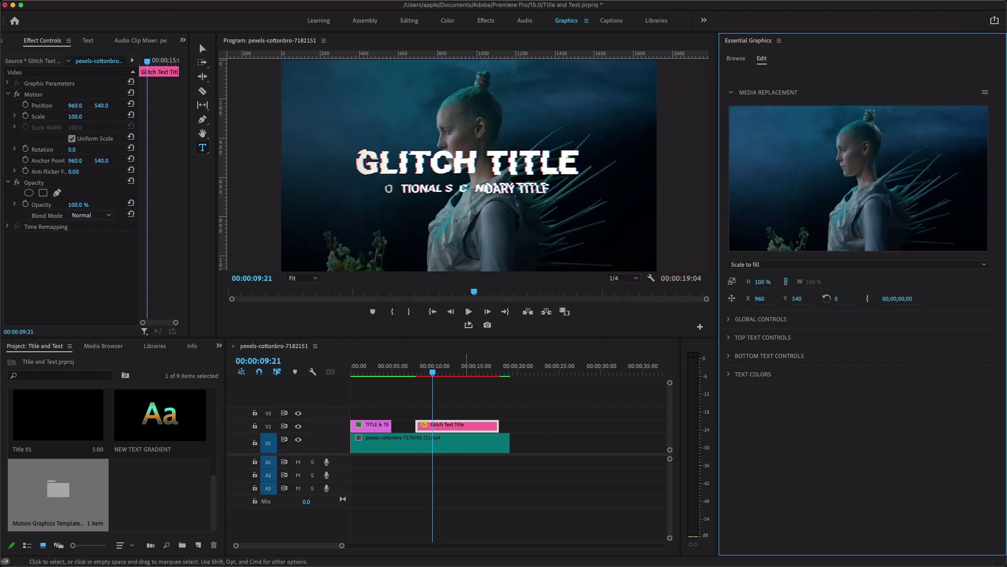
Mark in and out points at the start and end of the Glitch Text Title clip, render that range, and review it.
left_click(417, 372)
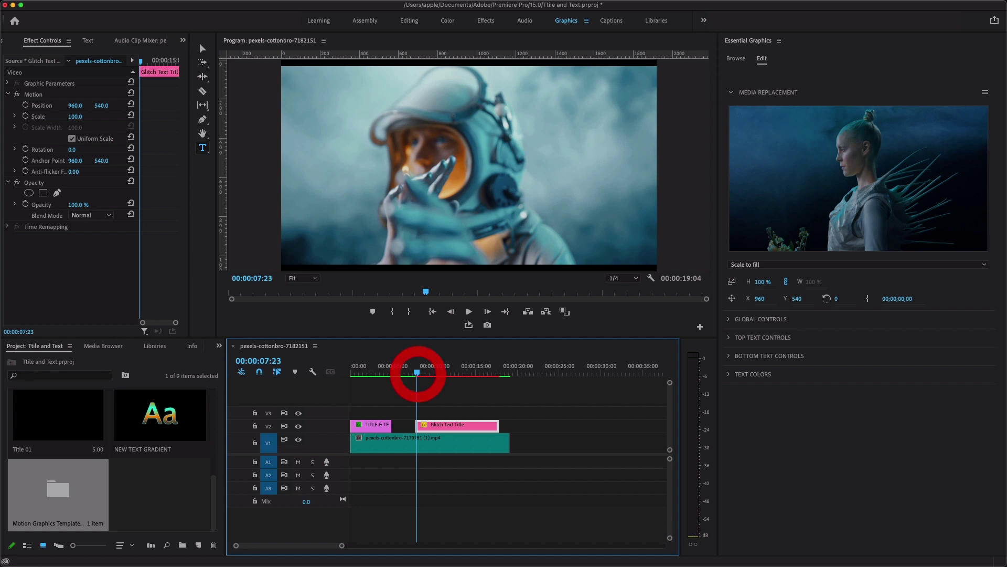
left_click(498, 371)
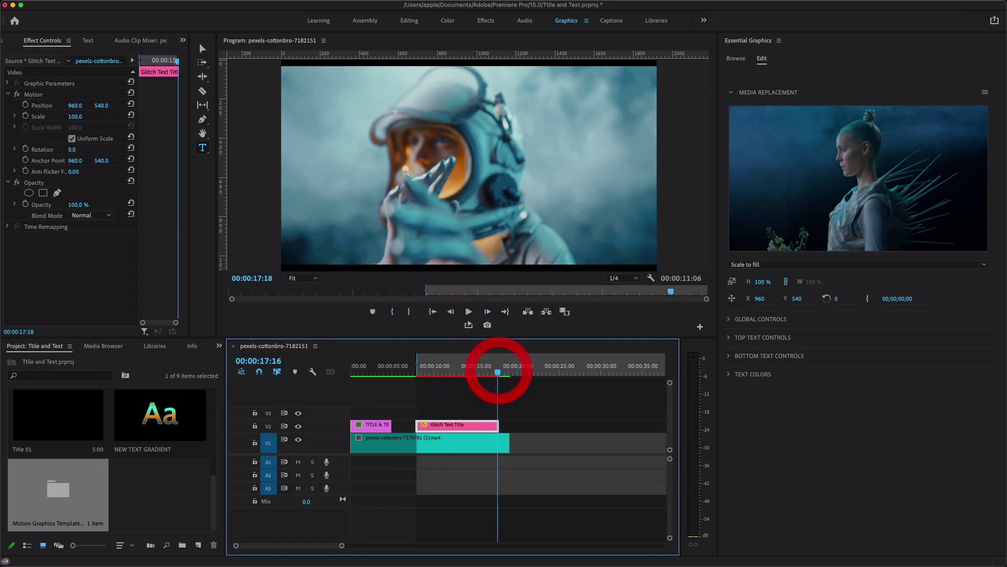
key("o")
left_click(432, 358)
key("Return")
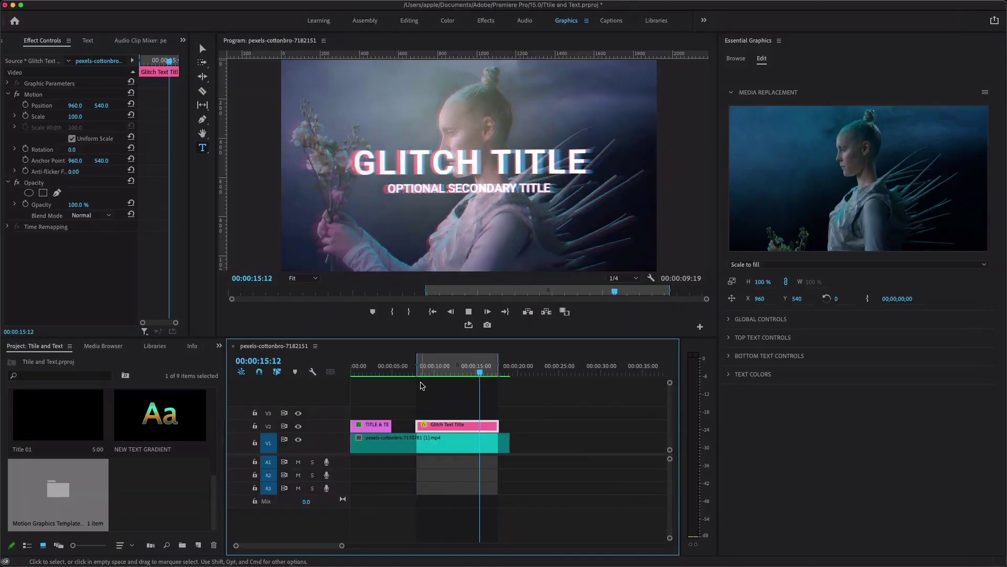
left_click(438, 373)
left_click_drag(438, 374, 452, 380)
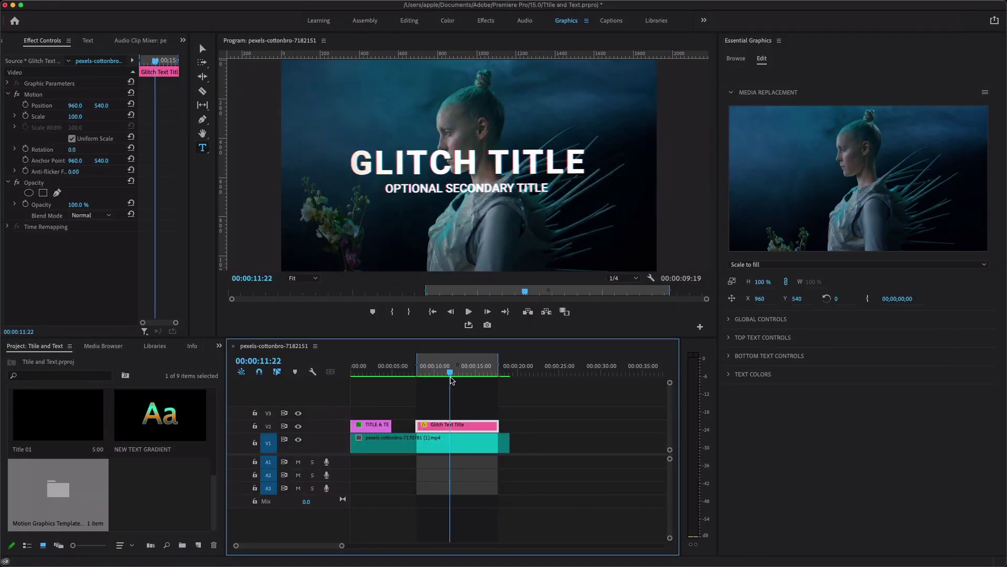
Download the Parallax Timeline Video Overlay template from page 3 of the free Adobe Stock templates.
left_click(736, 58)
left_click(898, 532)
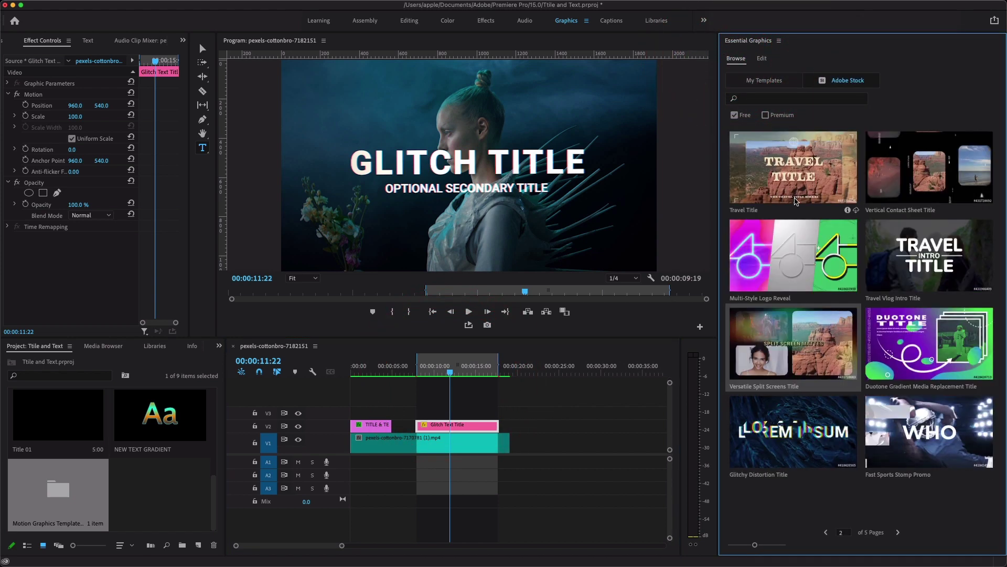
left_click(898, 532)
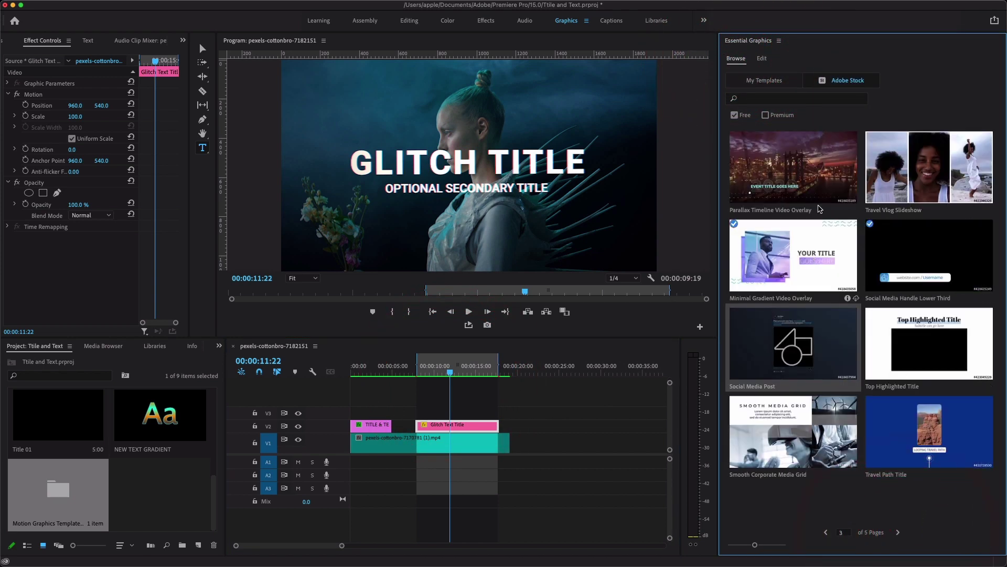
left_click(815, 178)
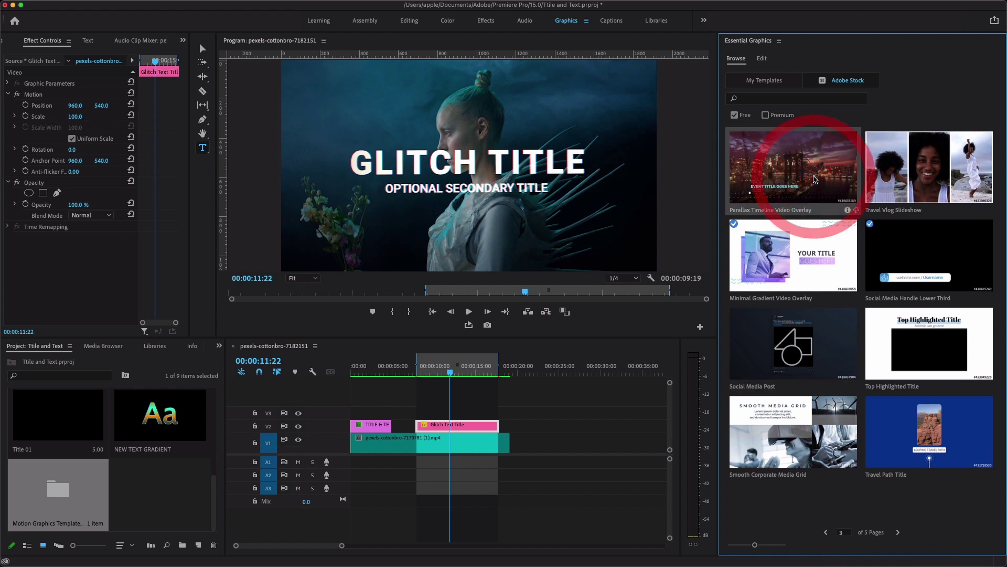
left_click(857, 211)
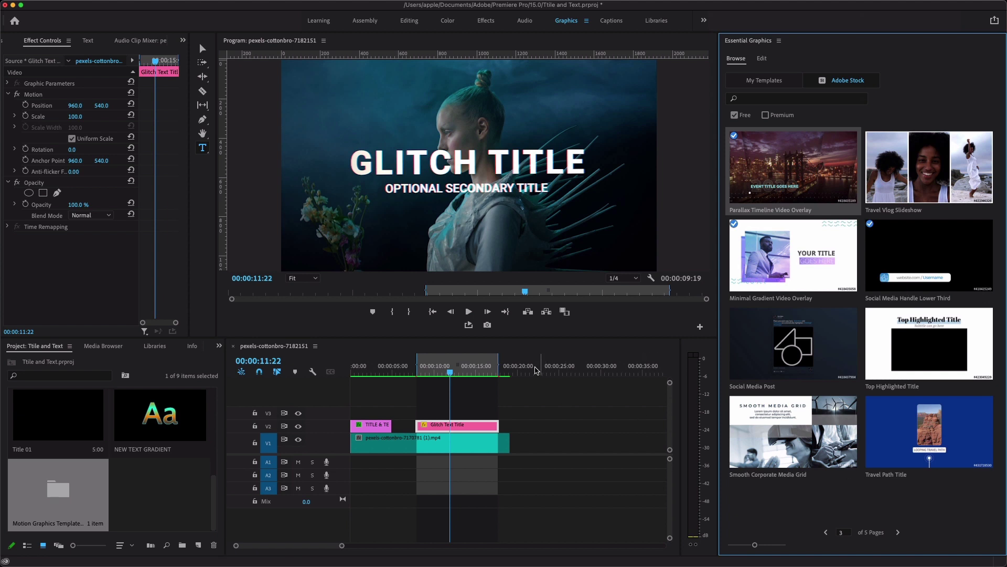
Place the New Winner Futuristic Titles template on V1 after the footage and select it with the playhead at 00:00:22:17.
left_click(899, 533)
left_click(899, 532)
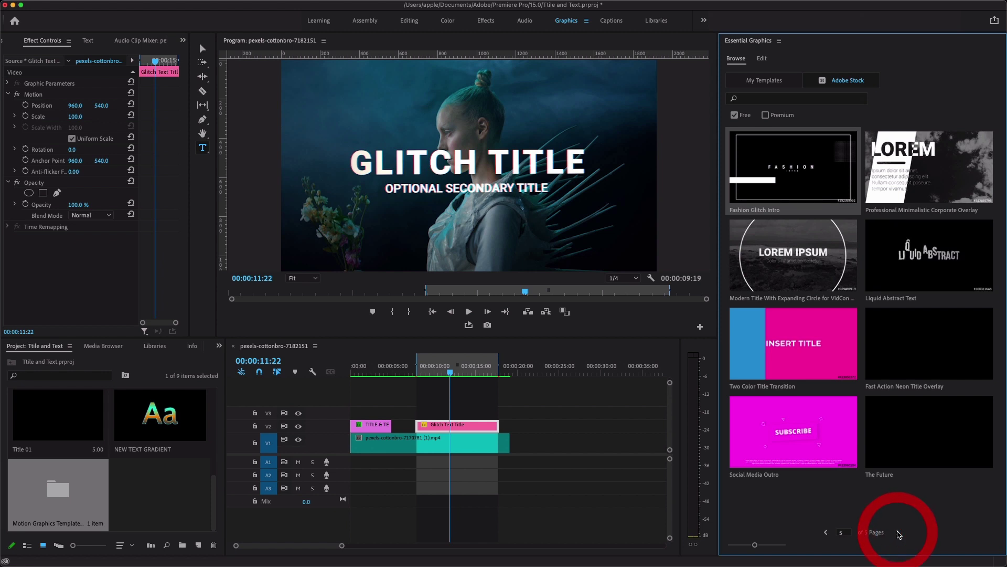
left_click(826, 533)
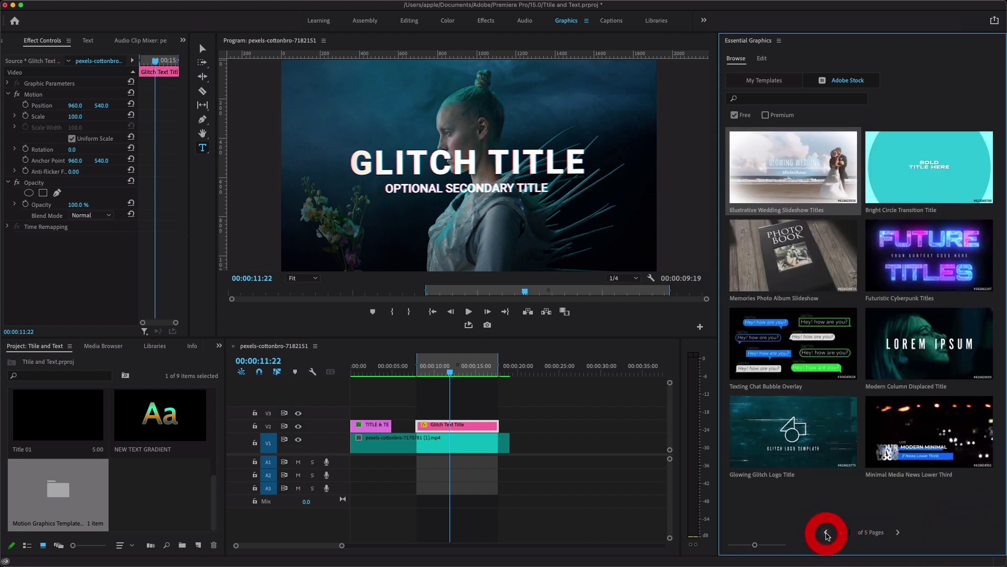
left_click(826, 533)
left_click(827, 533)
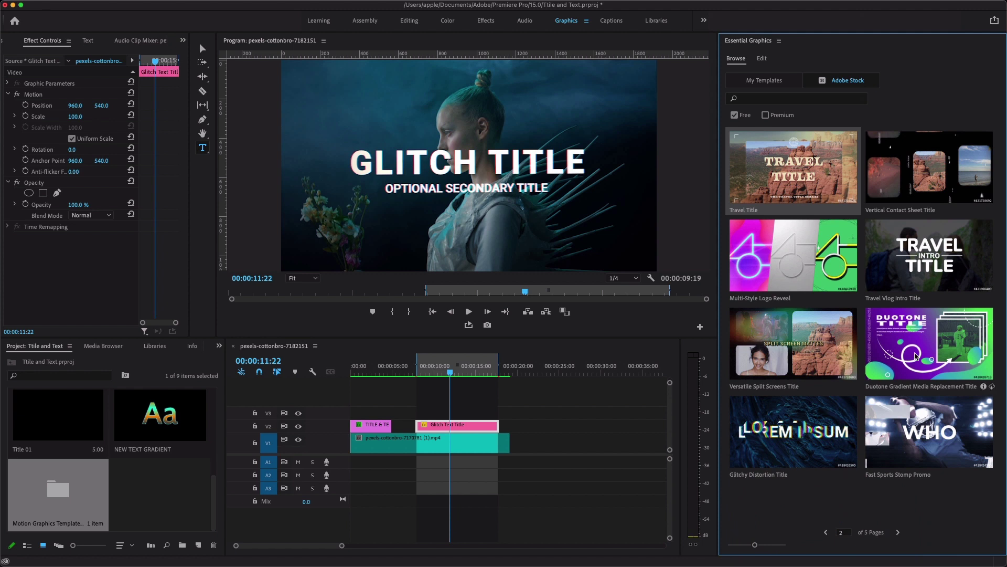
left_click(827, 533)
left_click_drag(813, 257, 534, 445)
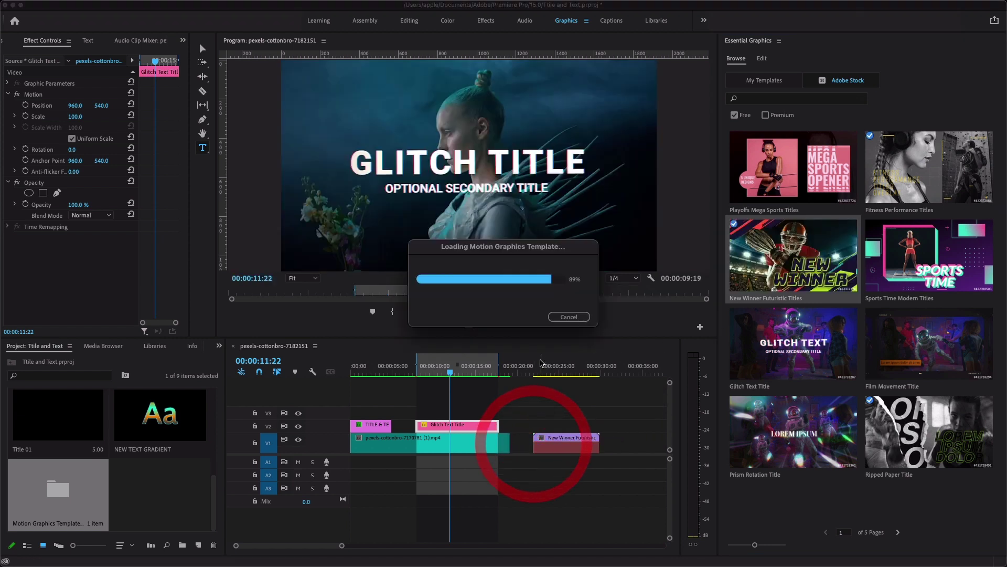
left_click(540, 365)
left_click(558, 374)
left_click(557, 438)
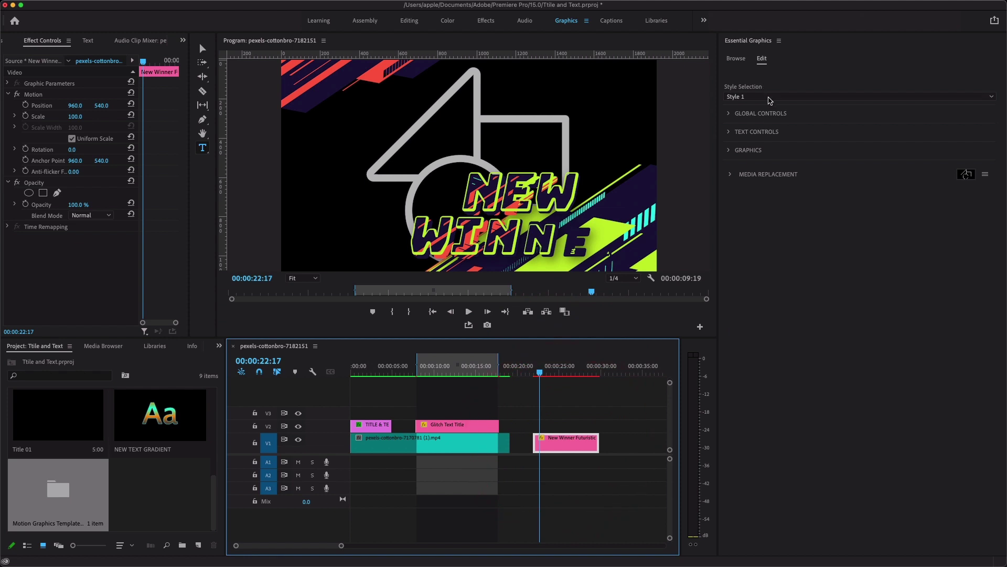
Replace the New Winner Futuristic Titles placeholder media with the pexels-cottonbr...151.mp4 video from the Downloads folder.
left_click(733, 119)
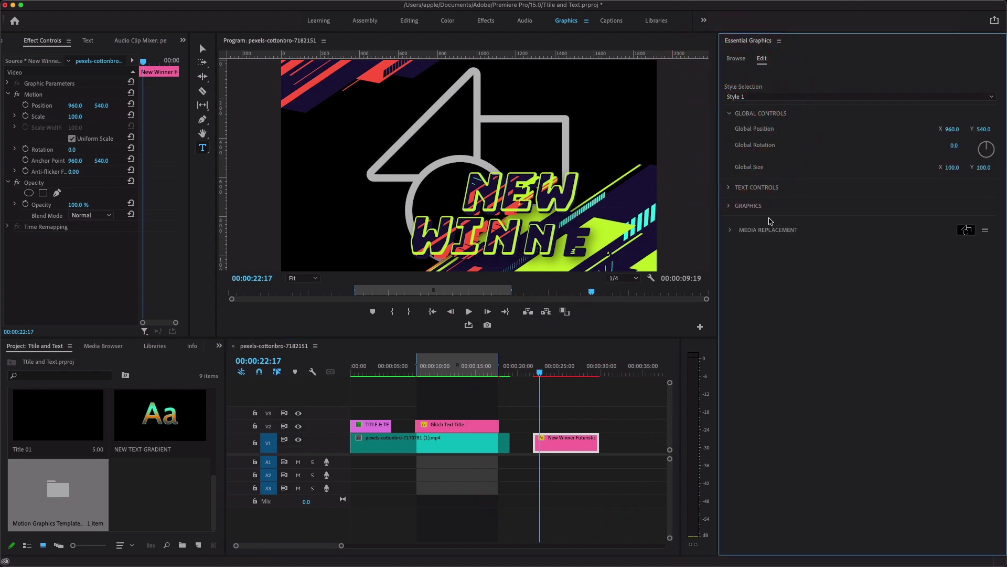
left_click(731, 231)
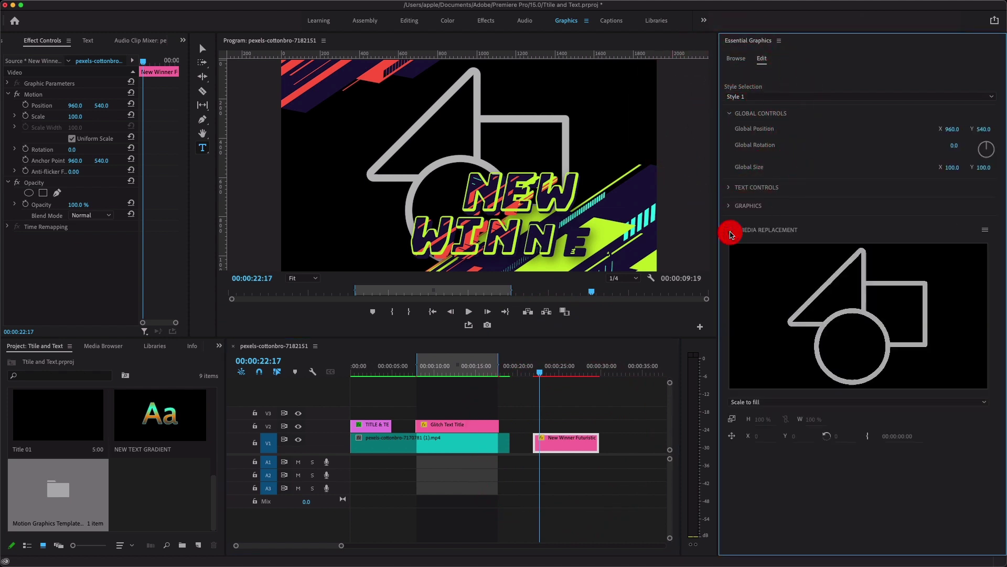
left_click(985, 230)
left_click(939, 242)
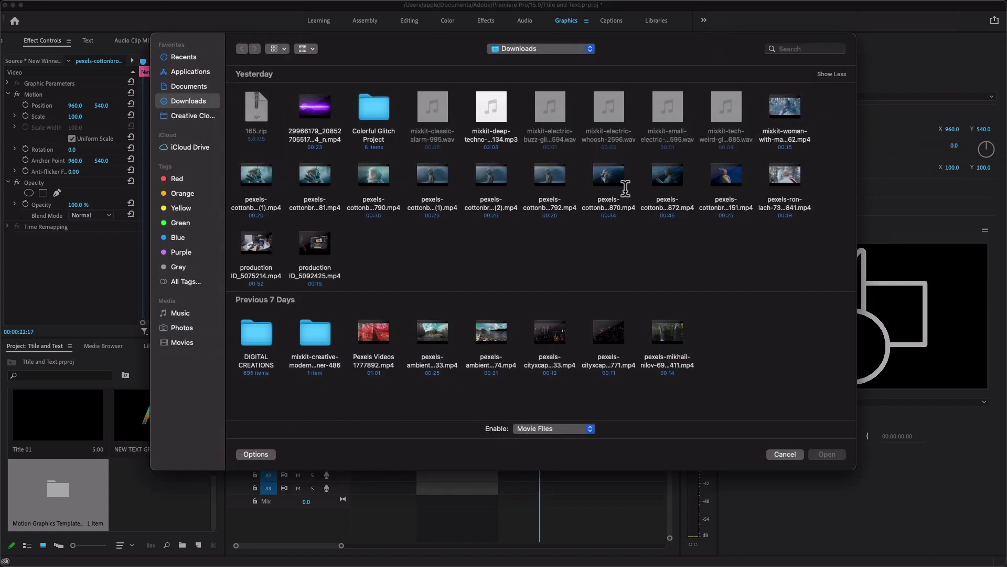
double_click(743, 185)
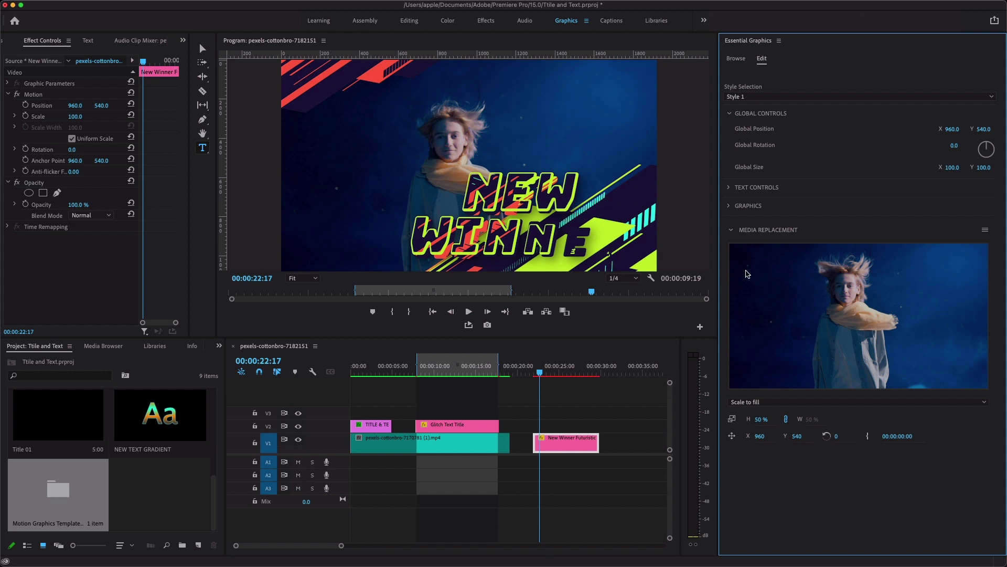
Change the New Winner Futuristic Titles source text to TEXT AND TITLES.
left_click(727, 188)
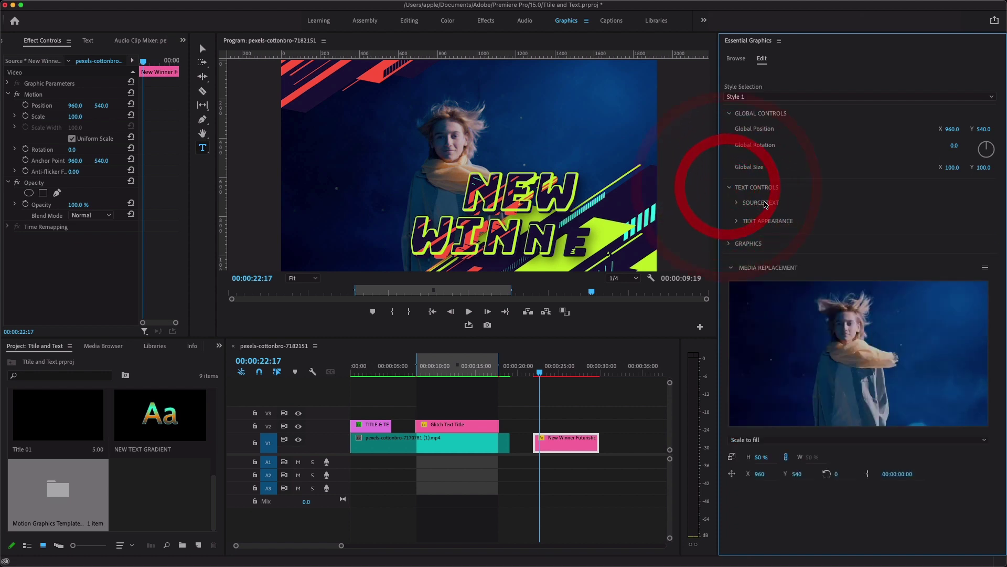
left_click(738, 203)
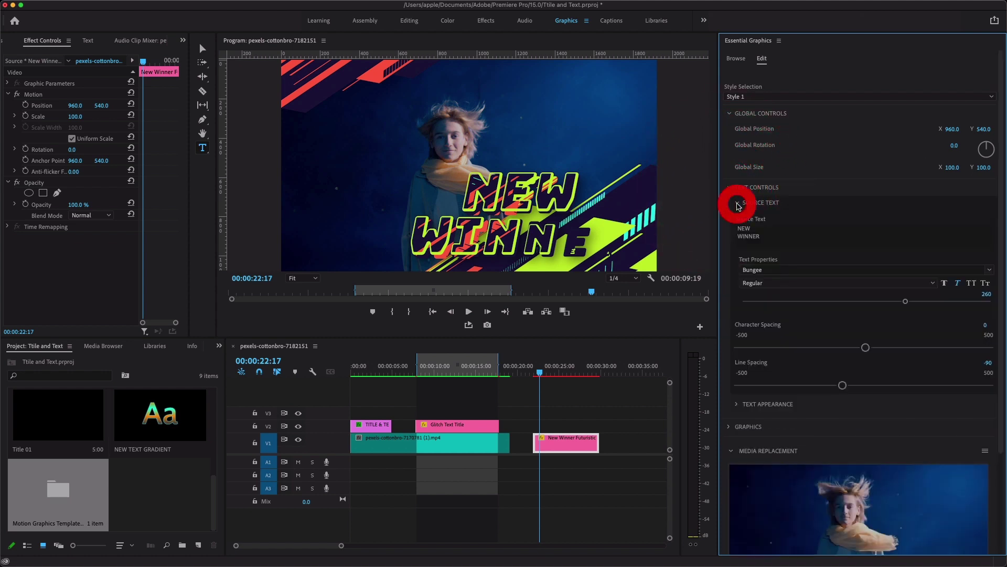
left_click(752, 240)
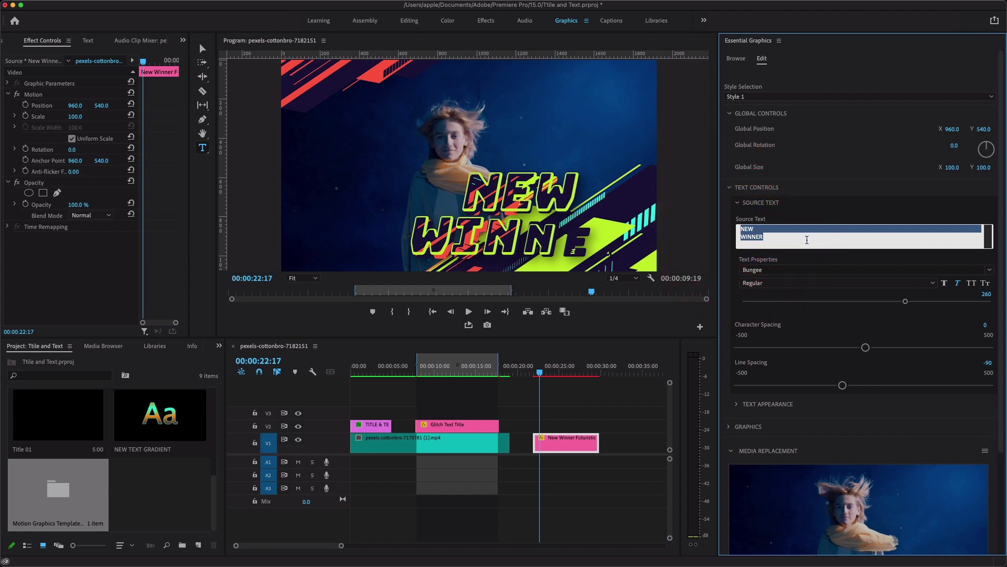
type("TEXT AND TITLES")
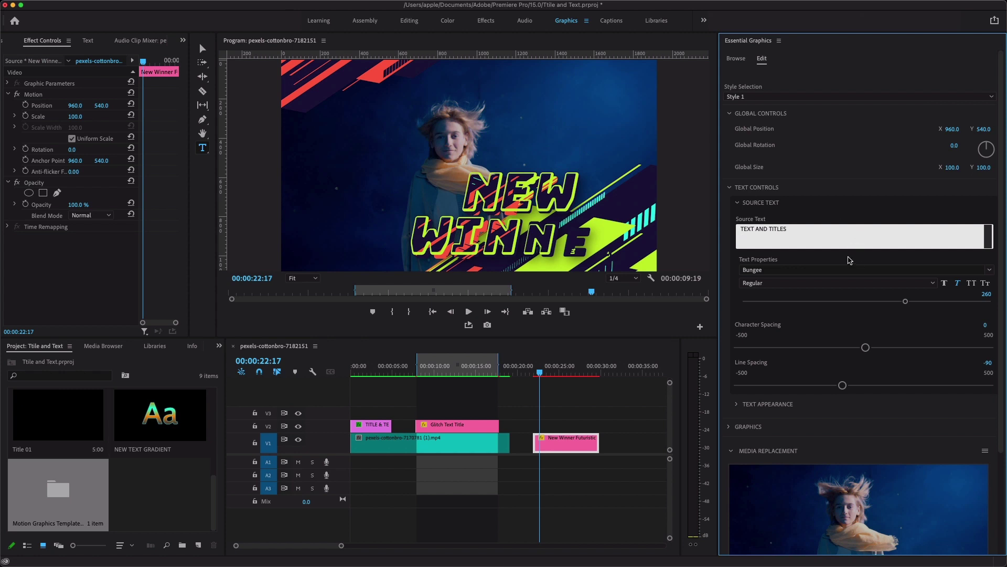
left_click(850, 259)
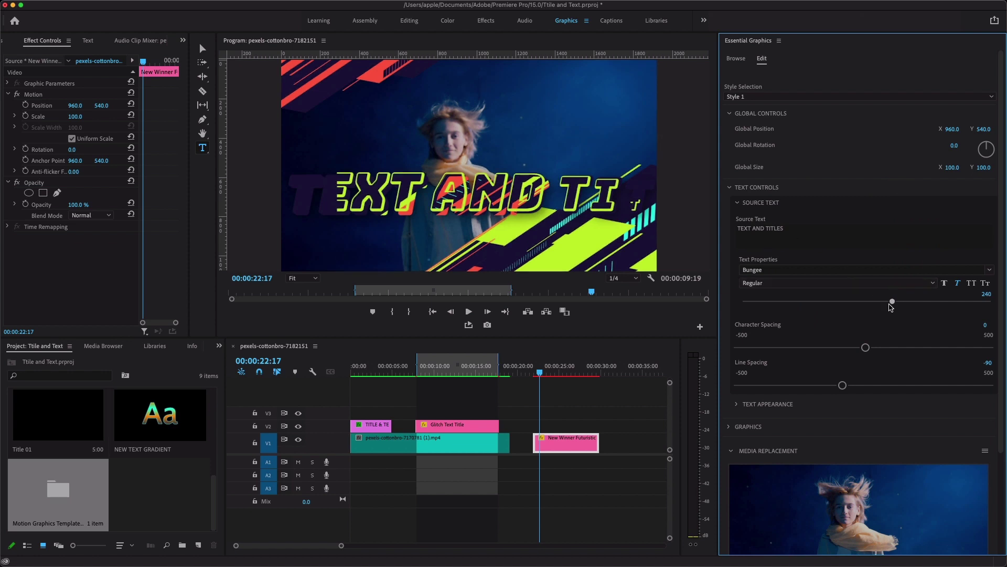
Break the title text into two lines after TEXT and set its font size to 229.
left_click_drag(877, 305, 877, 302)
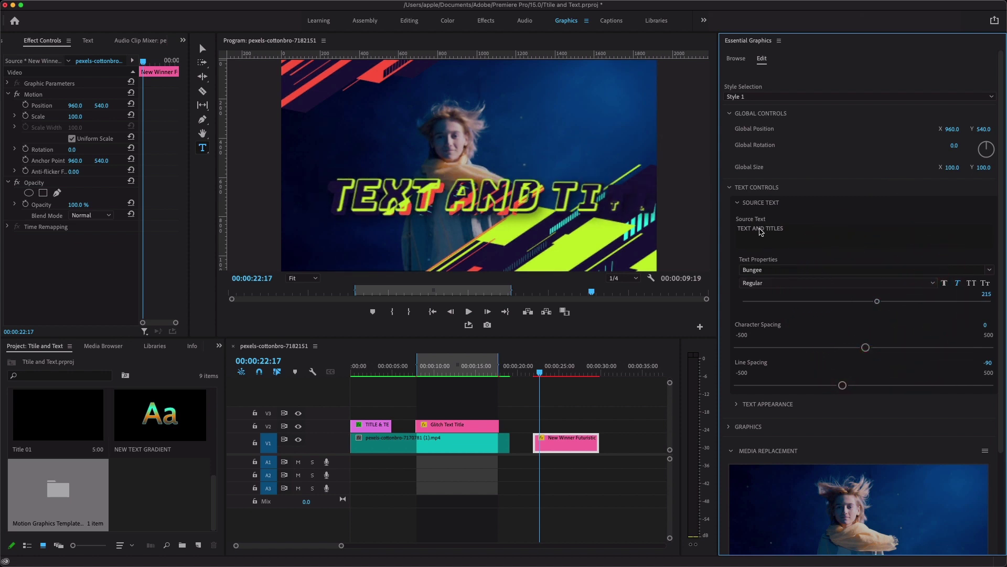
left_click(759, 229)
left_click(755, 229)
key("Return")
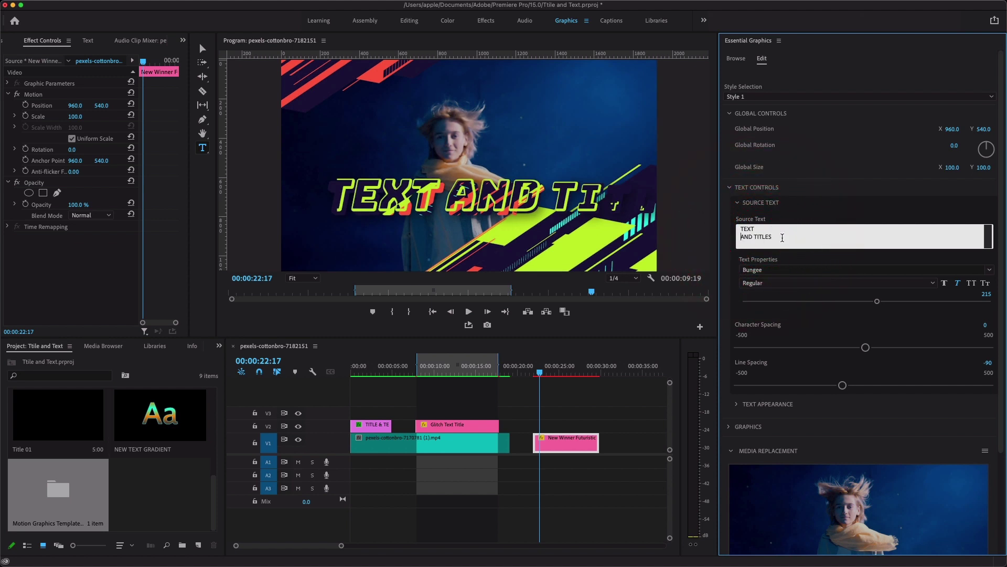
left_click(800, 255)
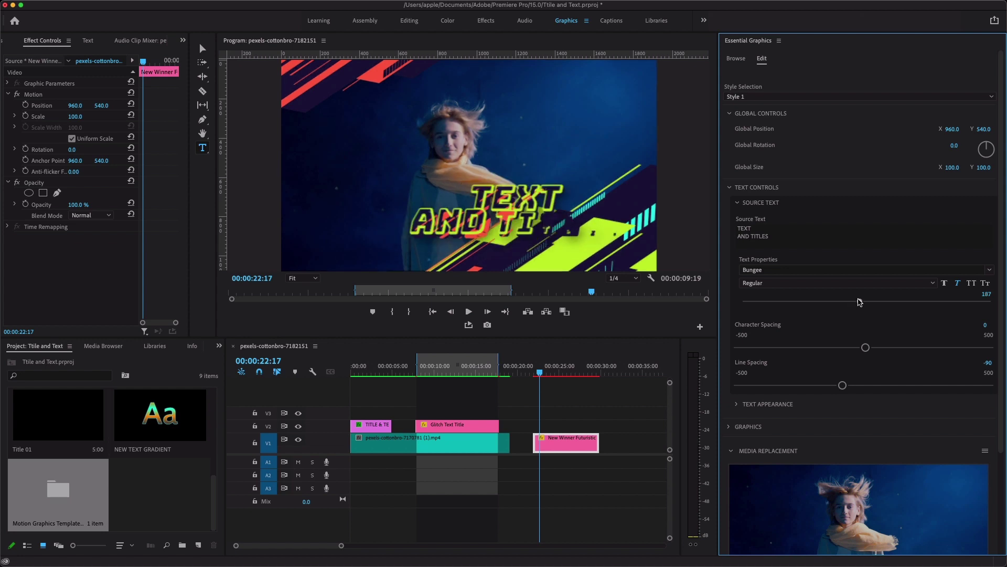
left_click_drag(858, 301, 886, 303)
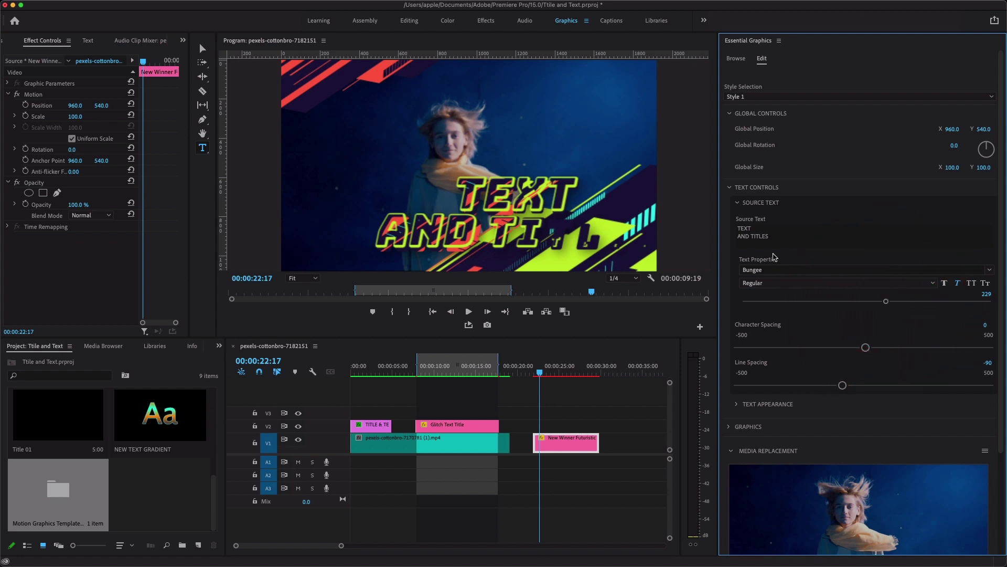
Remove AND from the New Winner title's source text, leaving TEXT and TITLES on two lines.
left_click(779, 237)
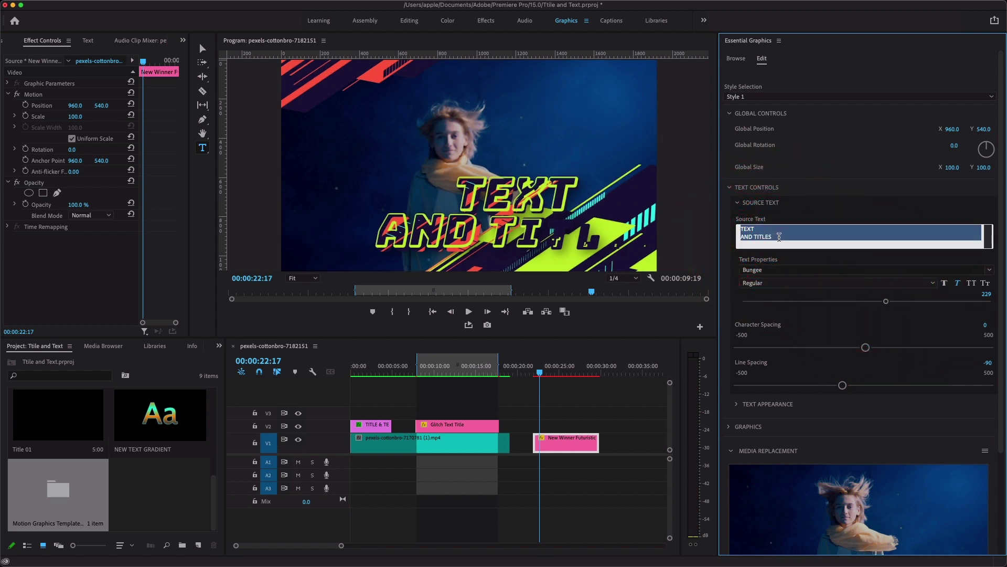
left_click(755, 239)
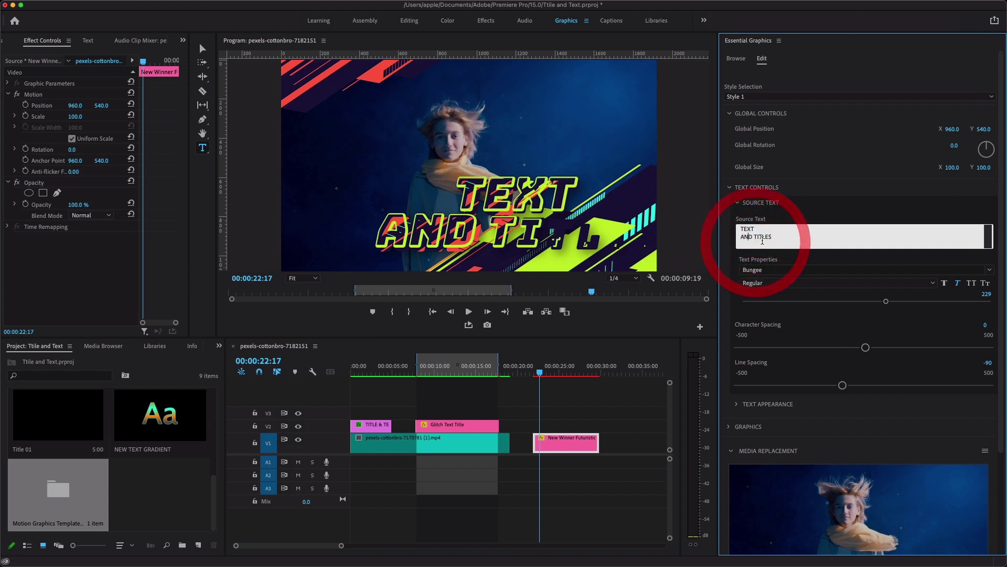
left_click(755, 241)
key("BackSpace")
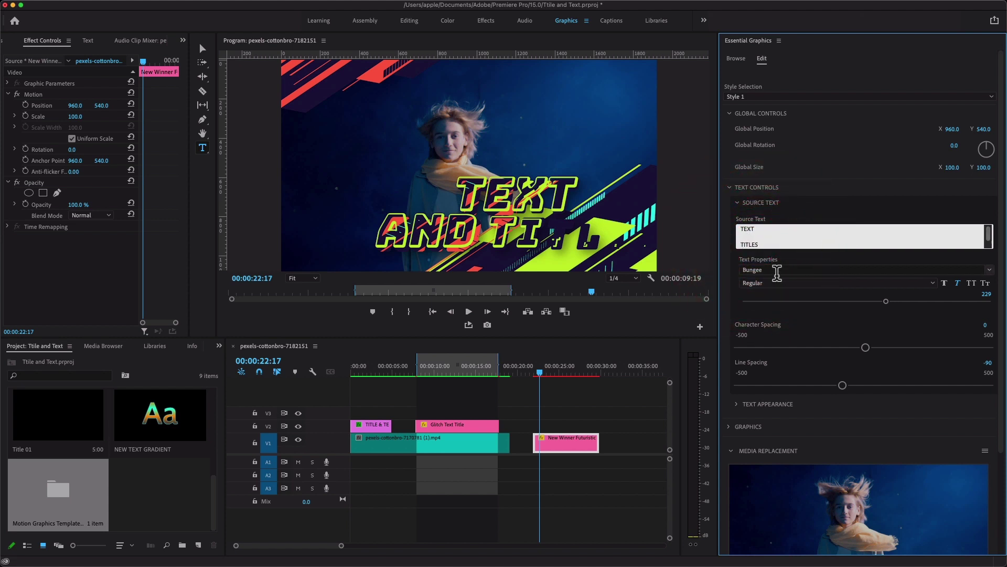
left_click(805, 262)
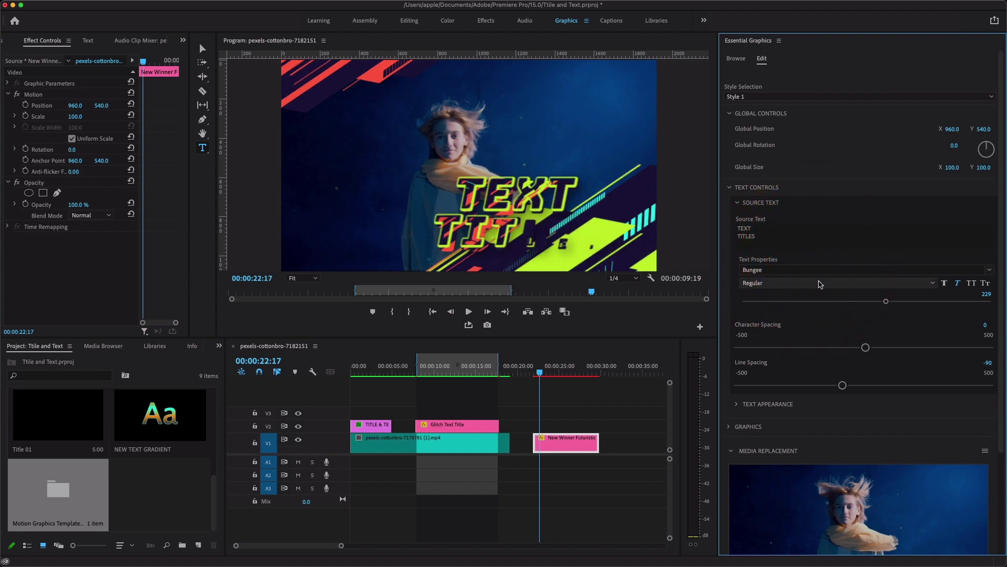
Switch to the browser and open Mixkit's free video templates for Premiere Pro.
mouse_move(571, 564)
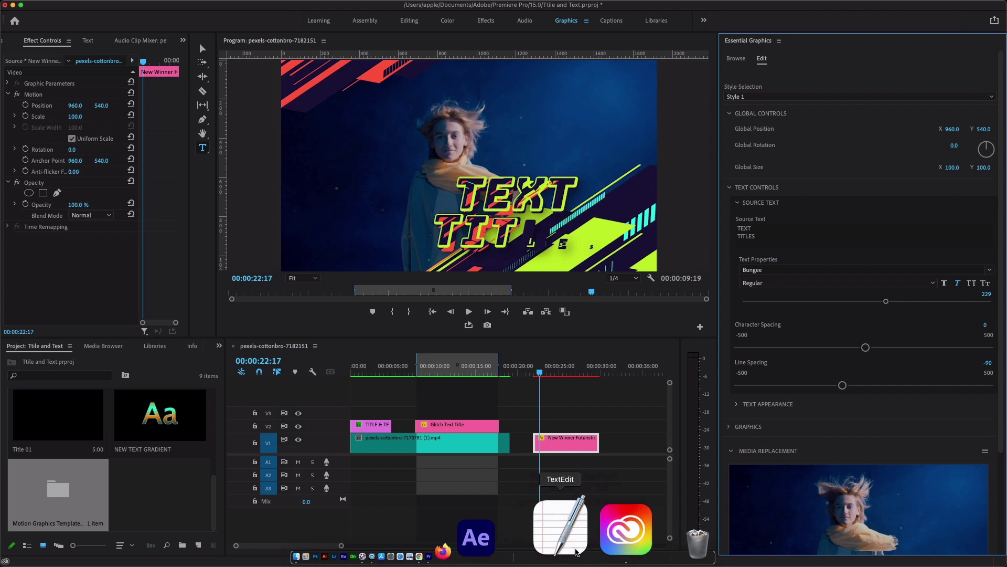
left_click(527, 534)
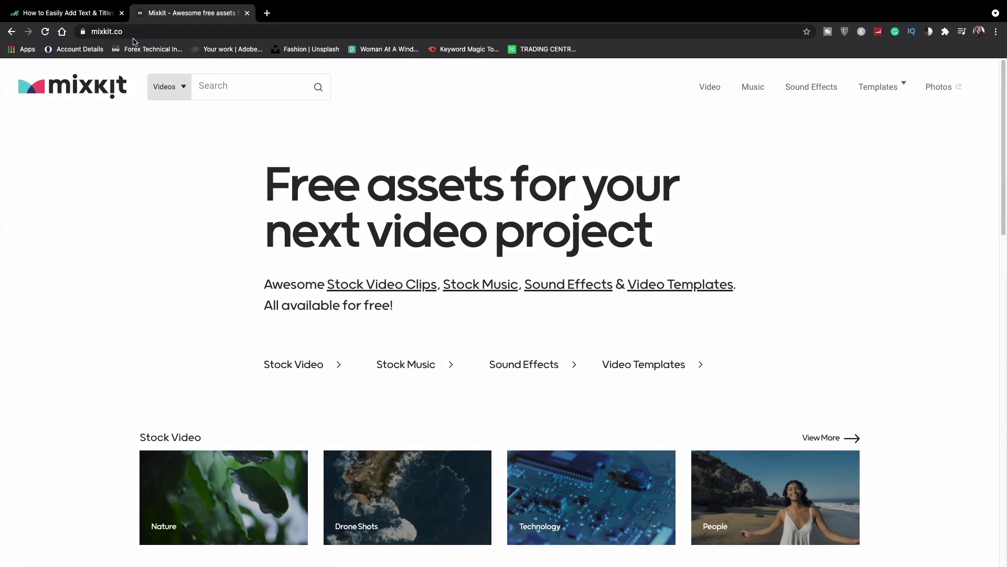
scroll(472, 221, "down", 3)
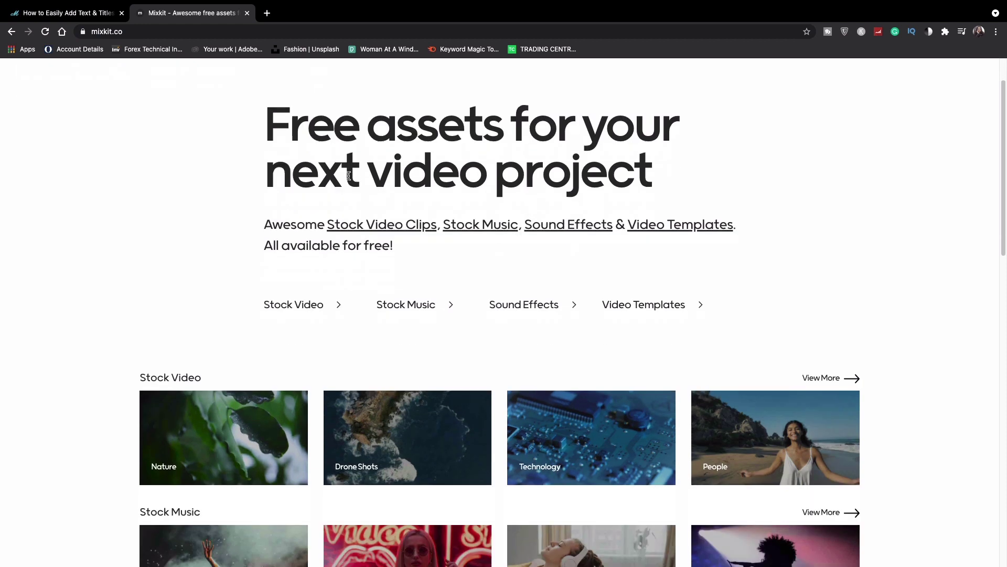
left_click(622, 262)
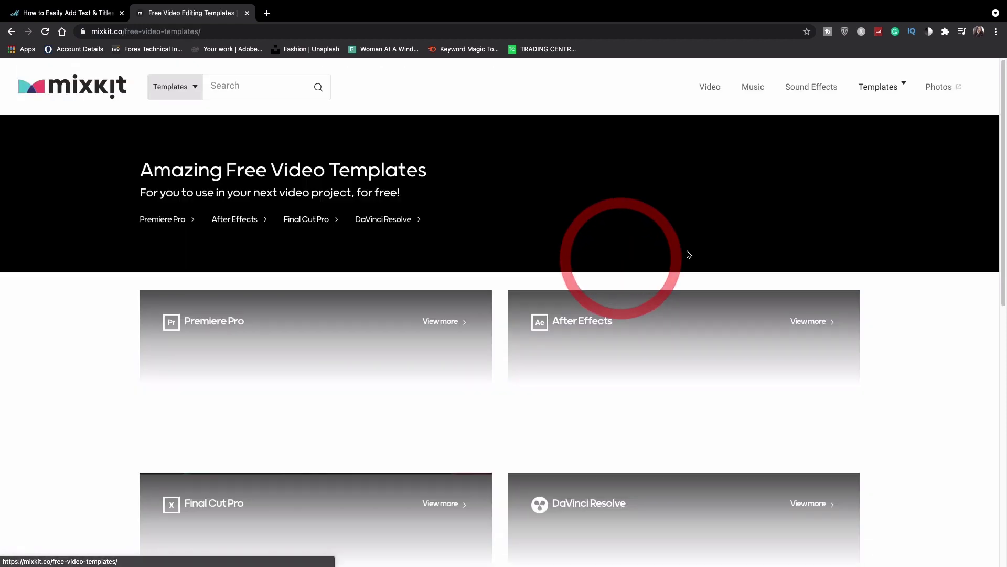
scroll(462, 279, "down", 1)
scroll(461, 280, "down", 3)
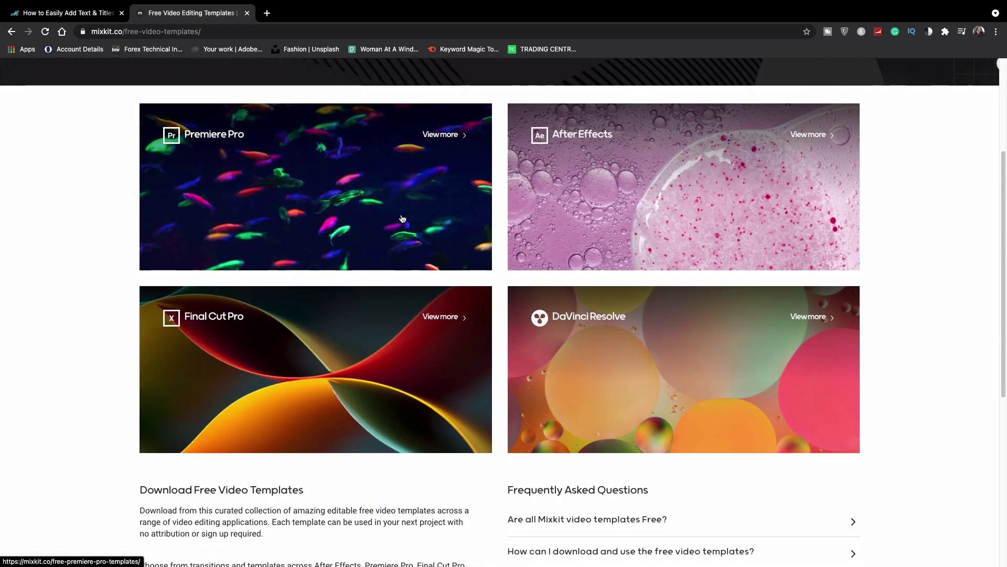
left_click(402, 215)
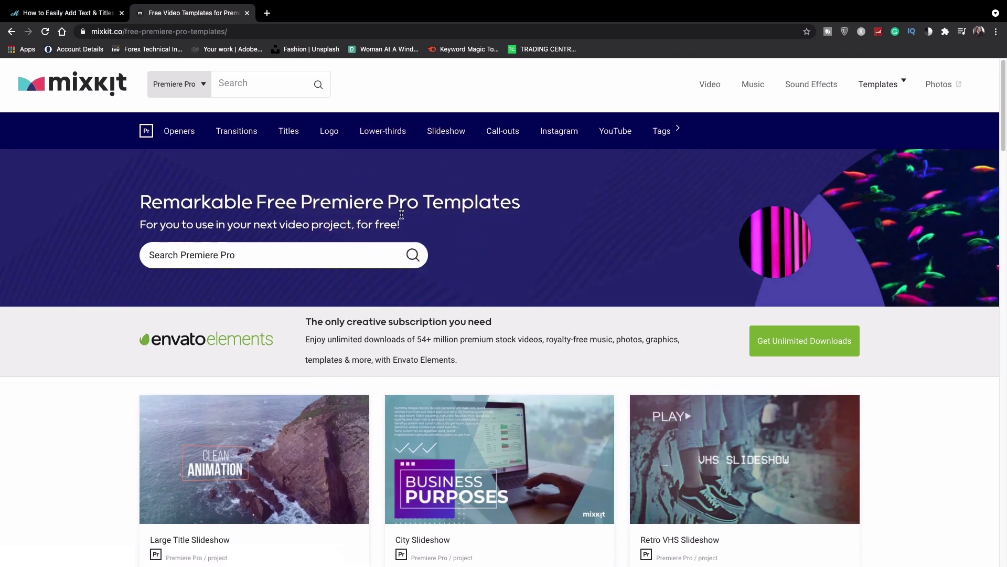
Look through the Openers category of Mixkit's Premiere Pro templates.
scroll(288, 137, "down", 1)
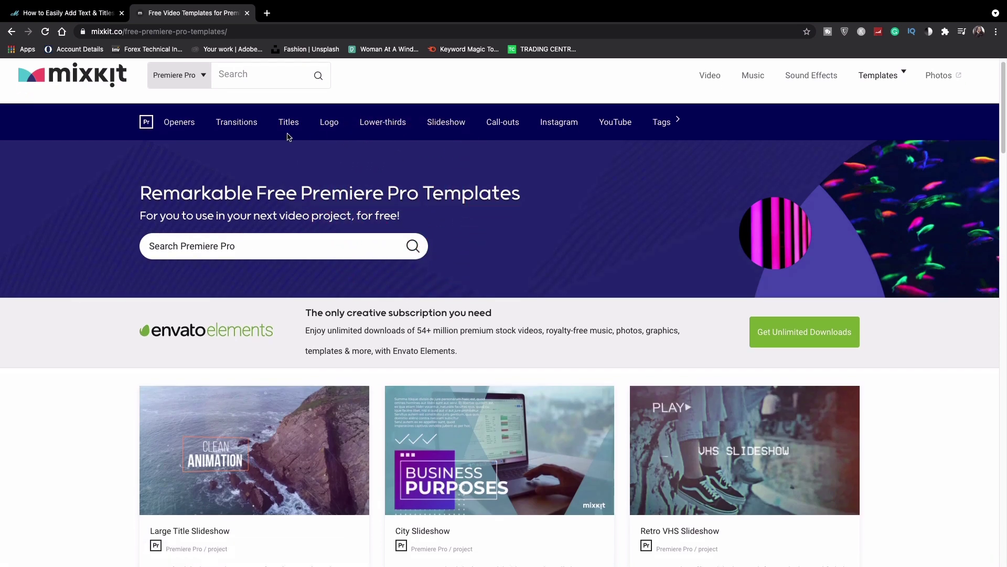
left_click(176, 127)
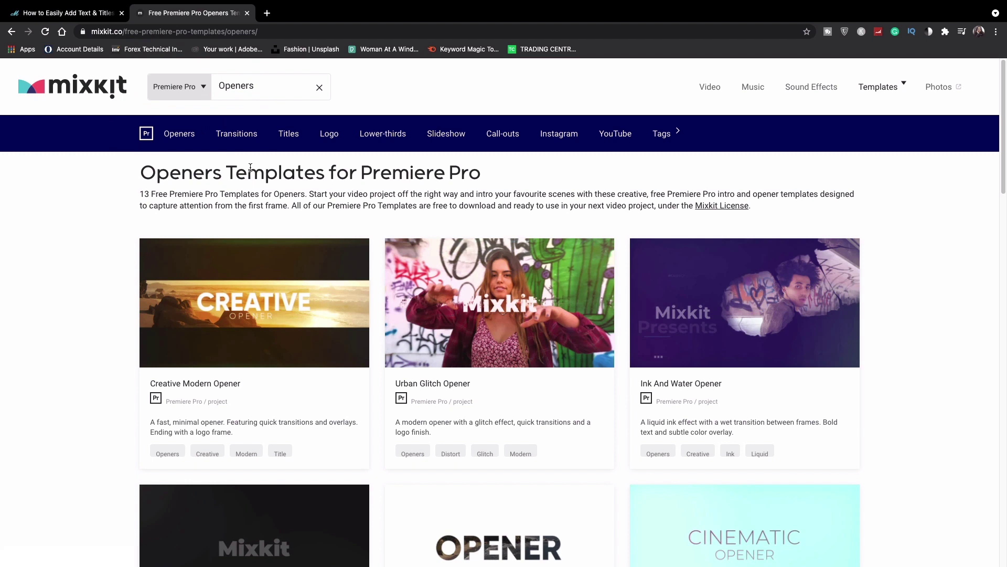
scroll(261, 221, "down", 1)
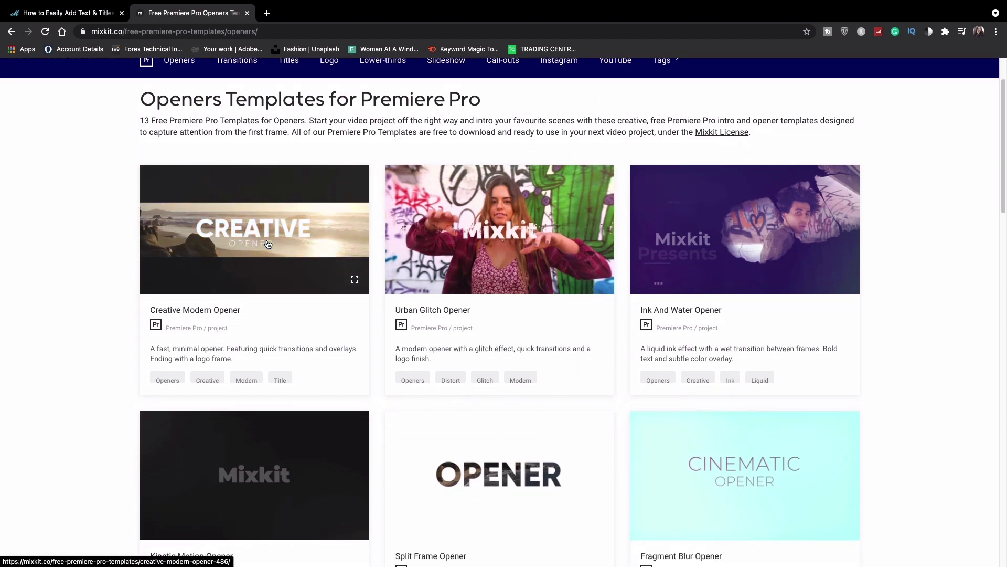
scroll(258, 89, "up", 1)
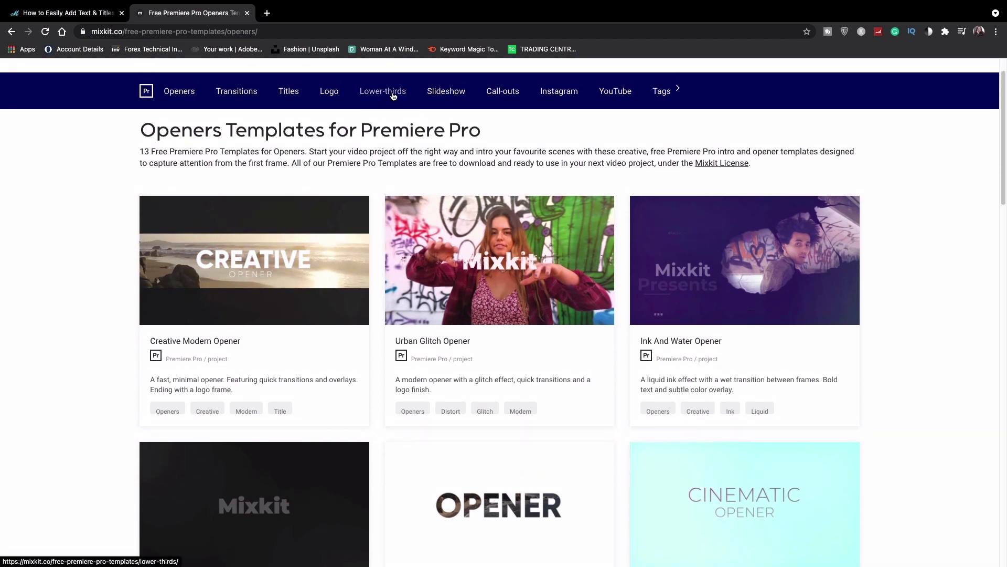
Download the free Elegant lower third template from the Lower-thirds category and dismiss the download notice.
left_click(393, 94)
left_click(513, 309)
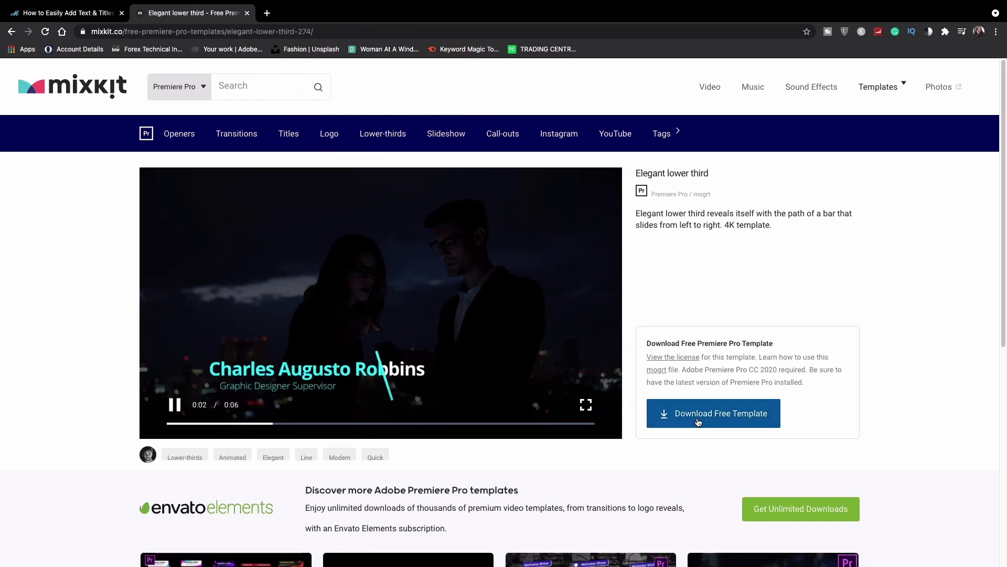
left_click(695, 417)
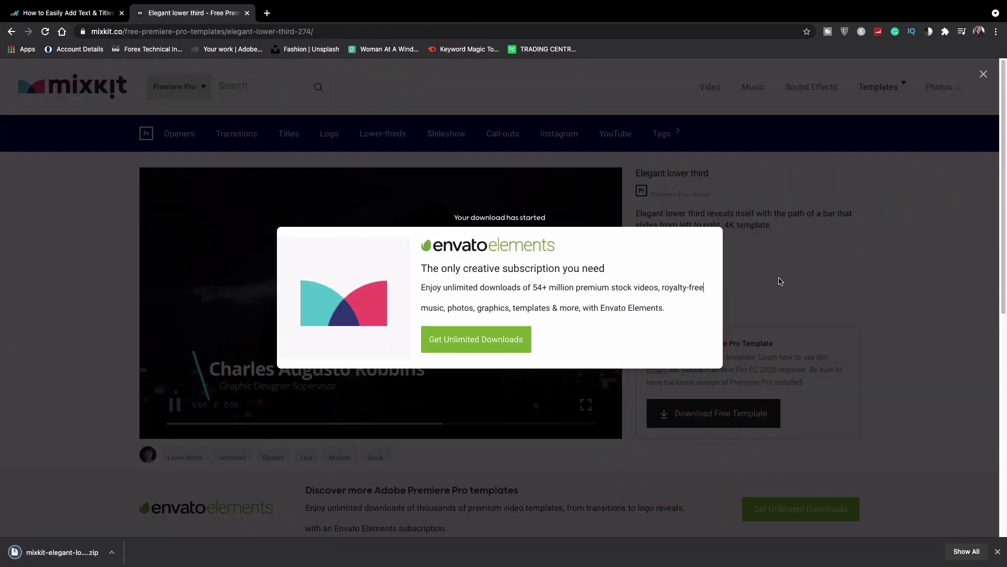
left_click(779, 280)
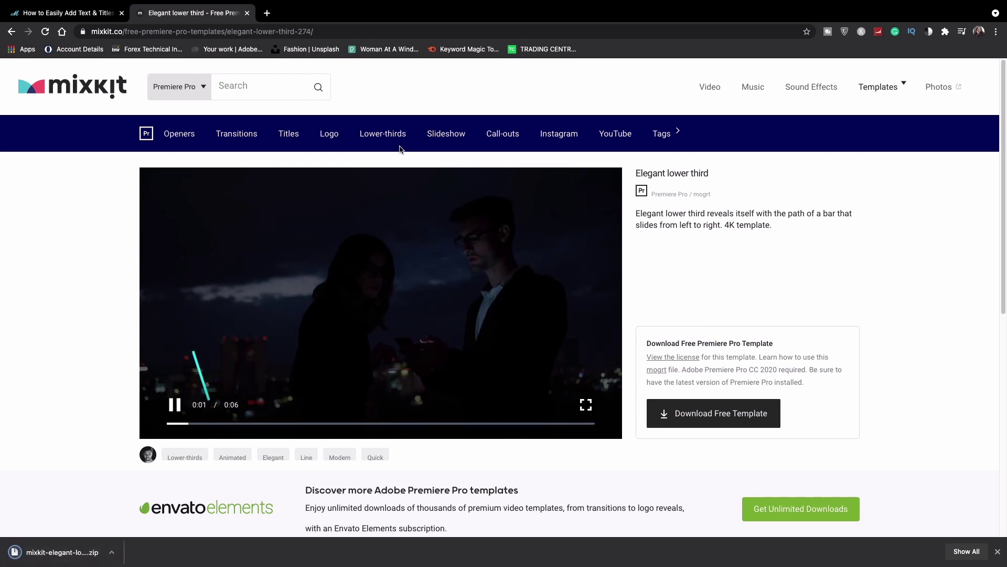
Download the free Like And Subscribe Bar template from the YouTube category and dismiss the download notice.
left_click(612, 134)
scroll(417, 280, "down", 5)
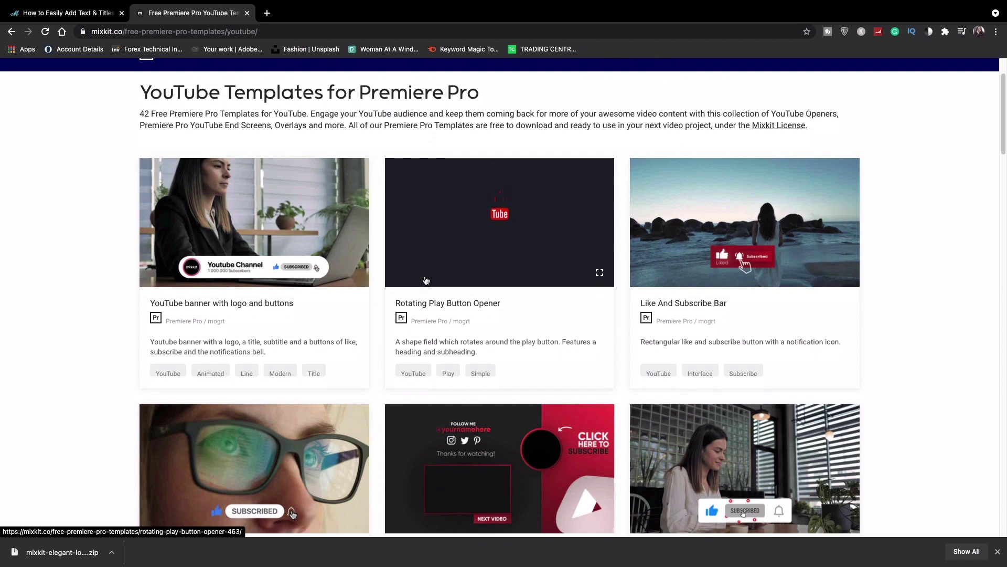
scroll(418, 281, "down", 2)
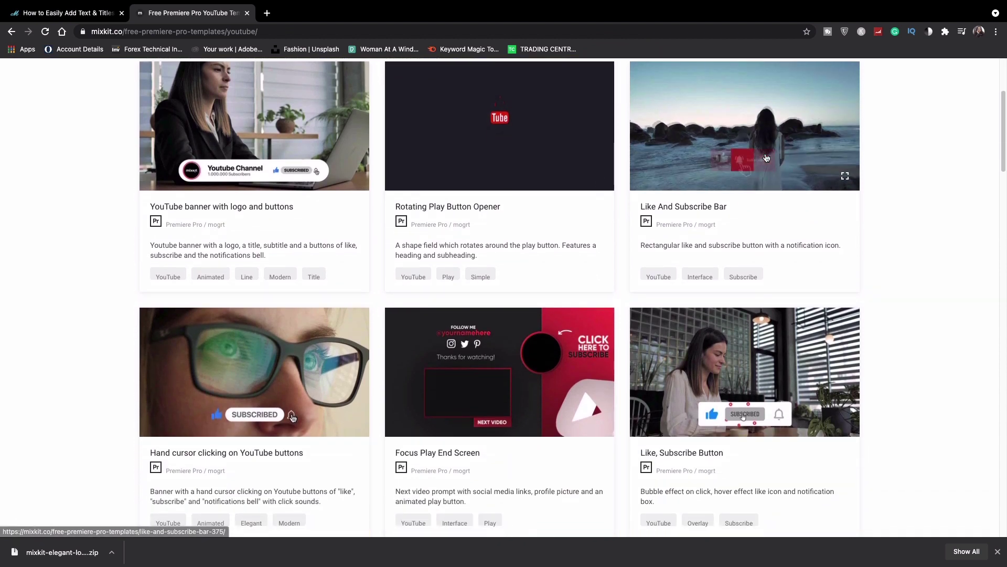
left_click(766, 156)
left_click(682, 412)
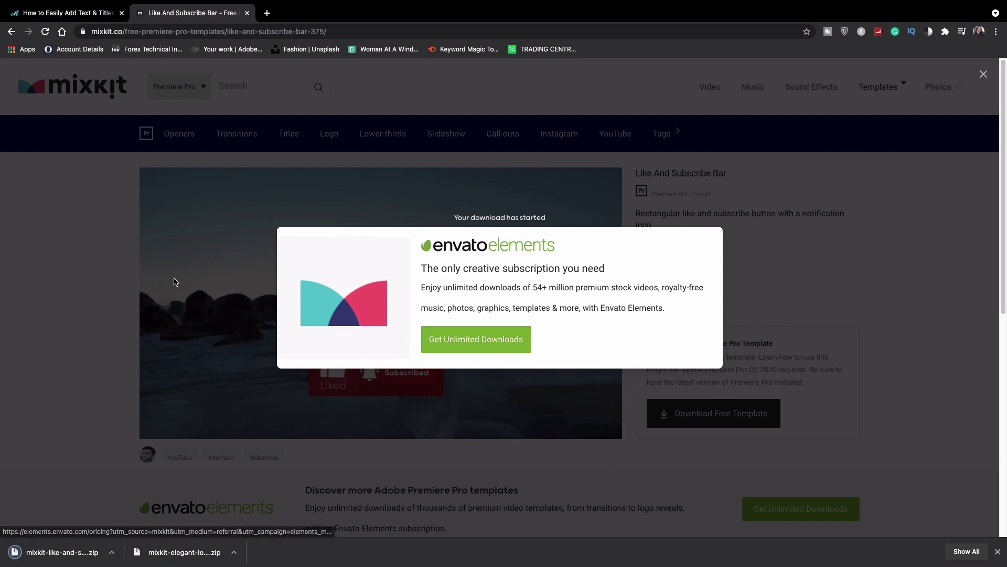
left_click(97, 267)
left_click(58, 552)
key("ctrl+Left")
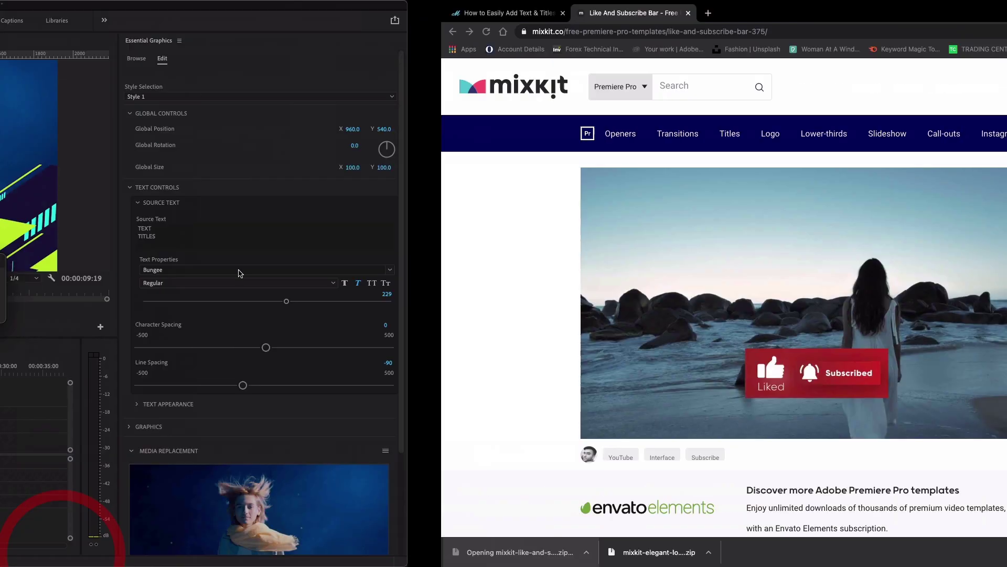
double_click(199, 251)
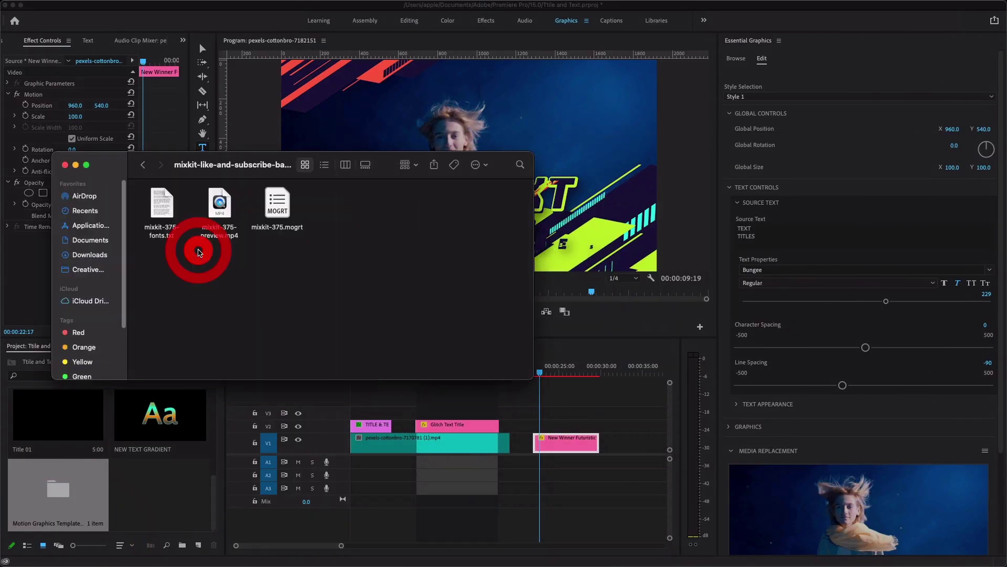
left_click(276, 209)
double_click(276, 210)
Install the downloaded Like And Subscribe Bar motion graphics template into My Templates.
left_click(737, 60)
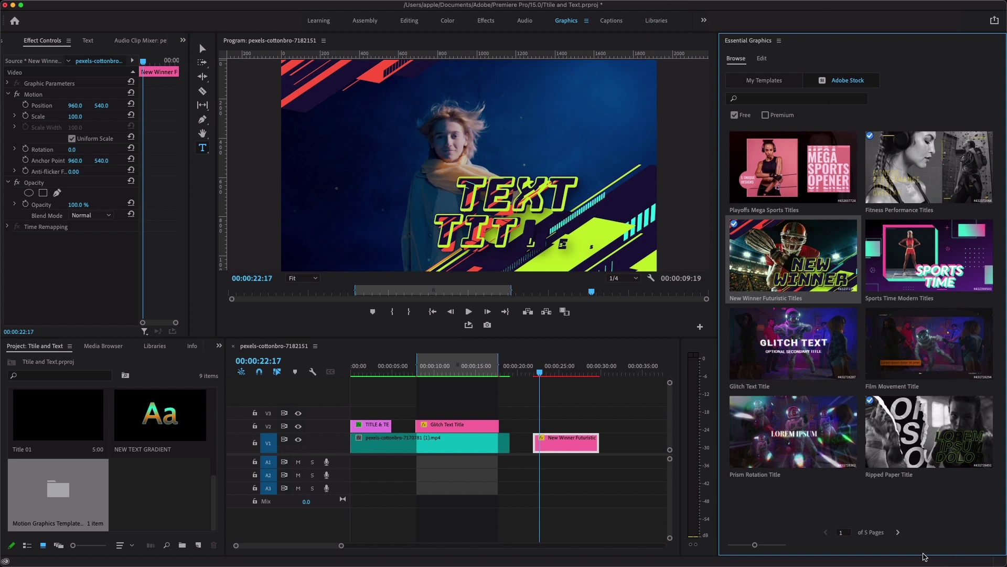
left_click(766, 80)
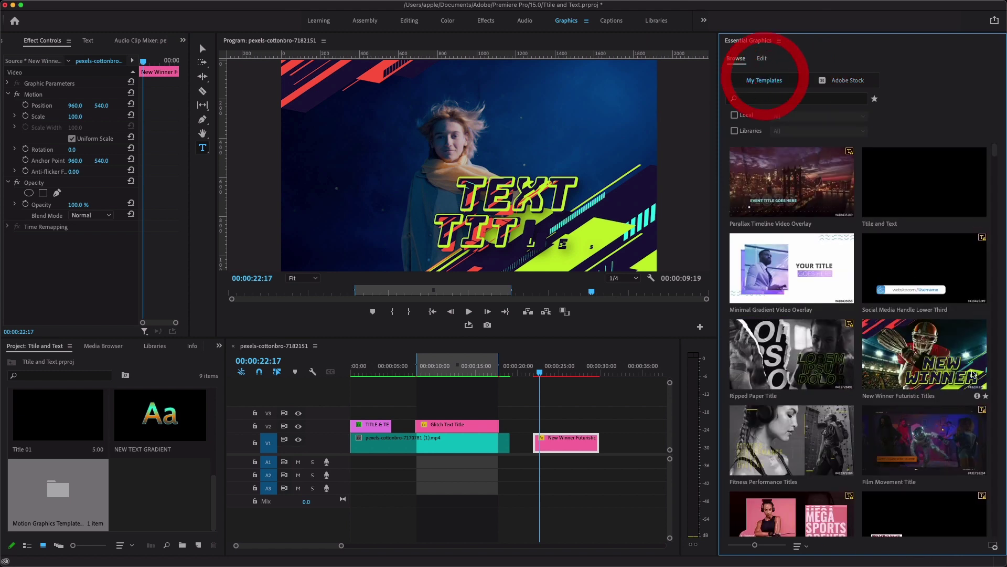
left_click(994, 548)
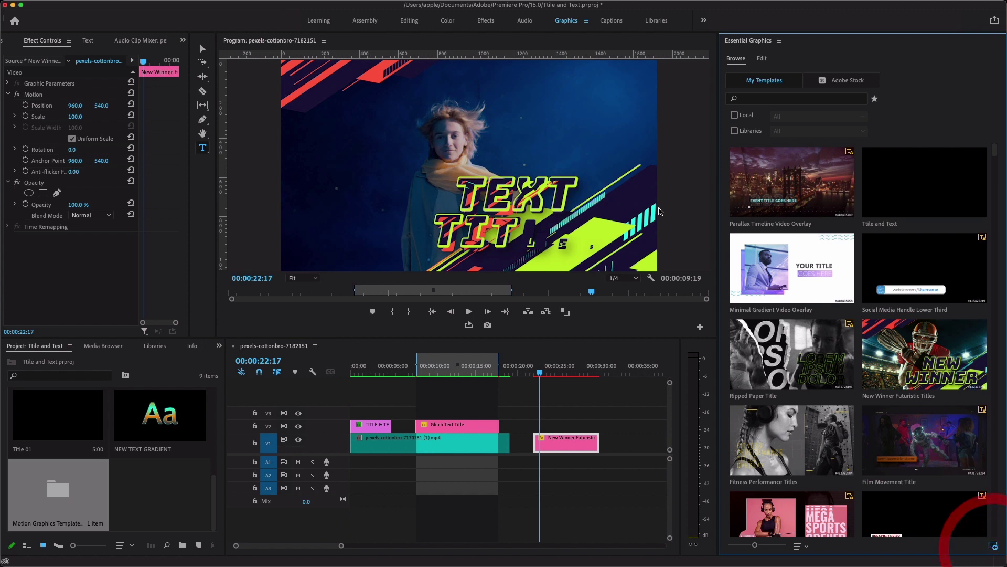
double_click(323, 111)
double_click(373, 107)
Place the 01.youtube_overlays template on V3 right after the footage, move the playhead to 00:00:19:21, and accept the default font substitution.
left_click_drag(792, 181, 515, 410)
left_click(513, 368)
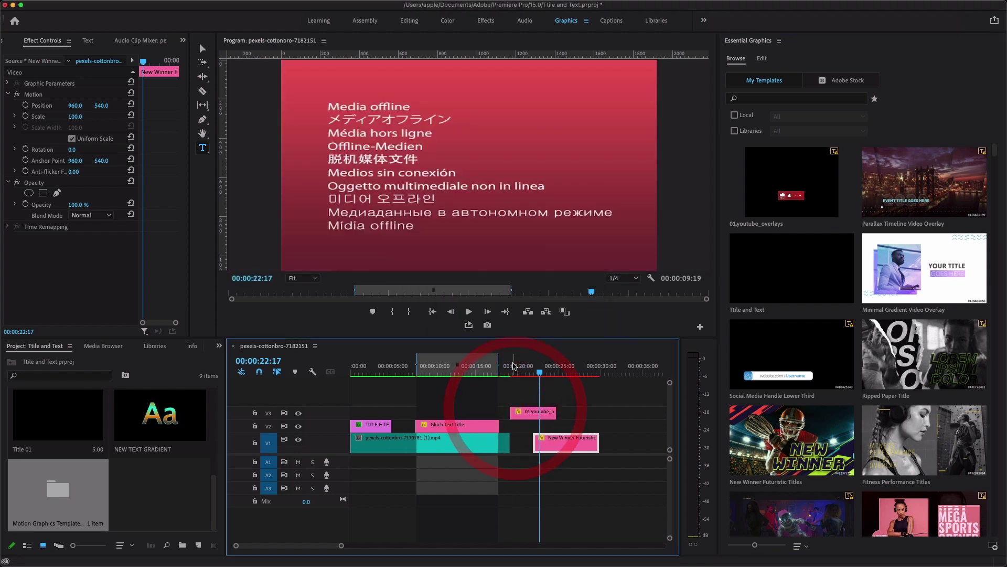
left_click(517, 366)
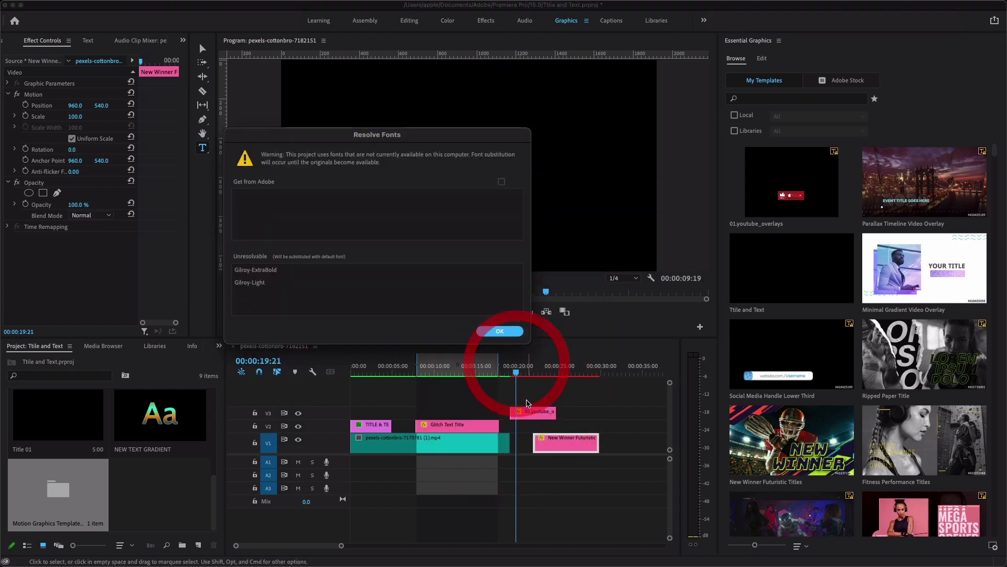
left_click(504, 334)
Clear the sequence's In and Out points and play the YouTube overlay.
left_click(515, 374)
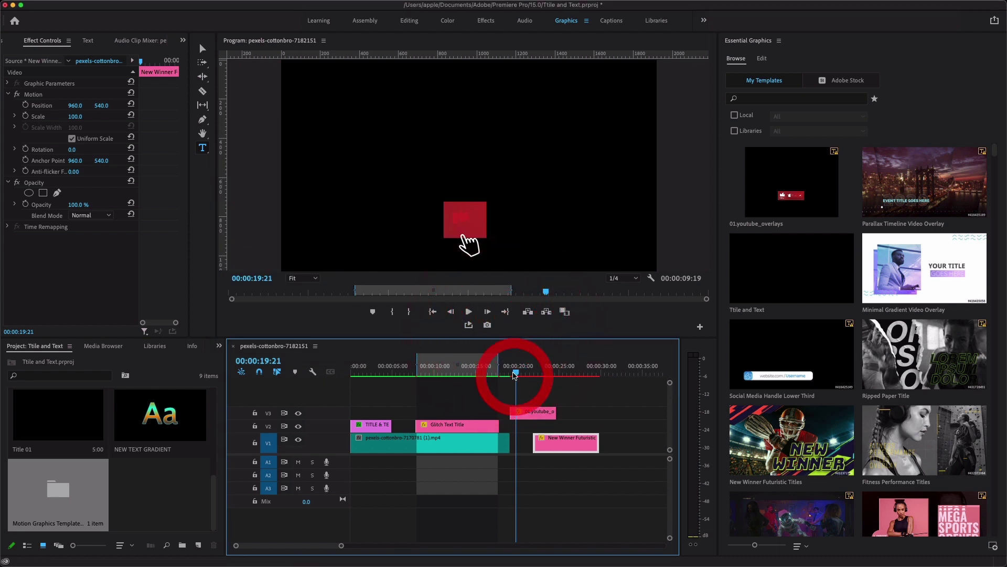
right_click(503, 368)
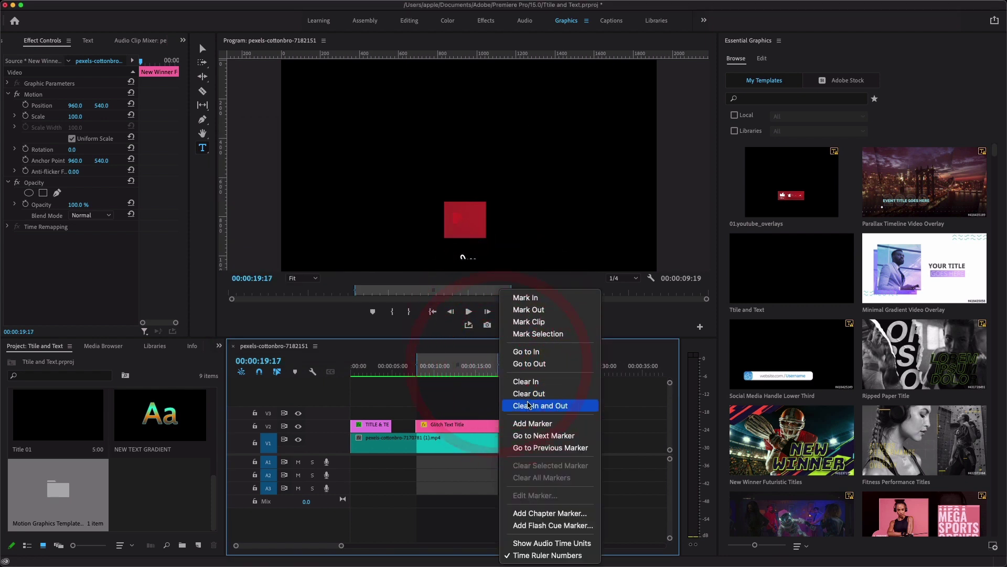
left_click(528, 405)
key("space")
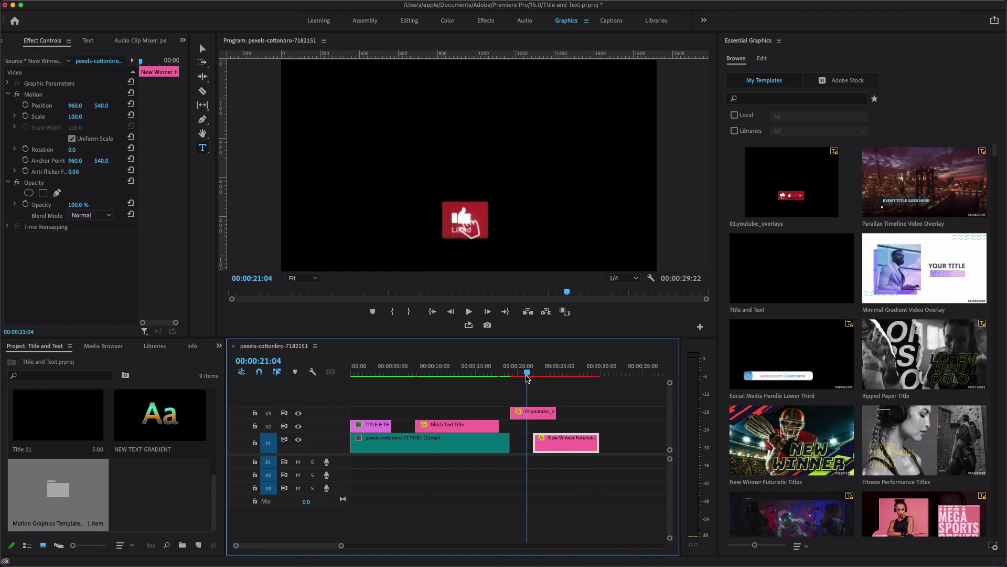
Pause on the YouTube overlay at 00:00:21:08 and set the program monitor's playback resolution to Full.
left_click(528, 374)
left_click(623, 279)
left_click(625, 288)
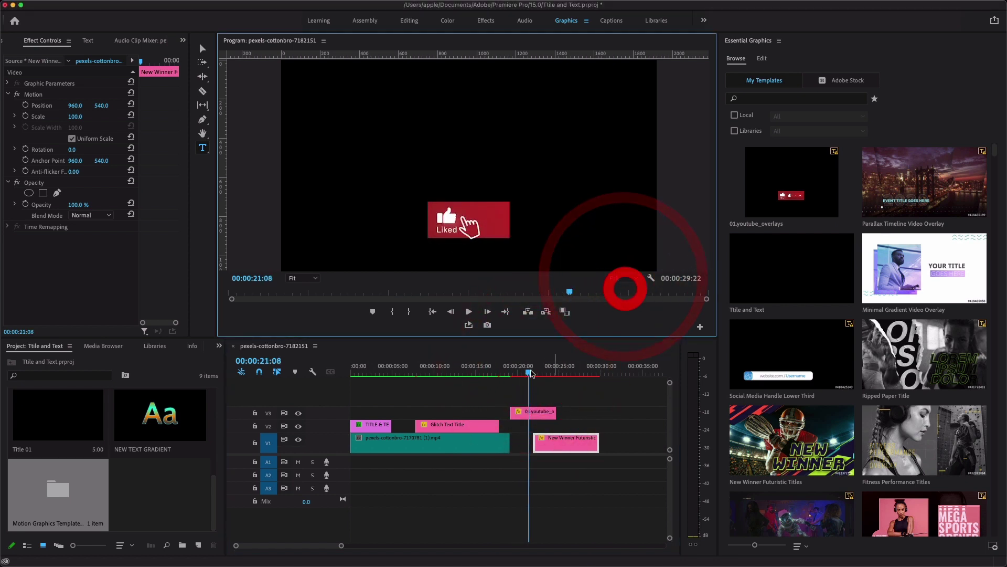
Shift the New Winner Futuristic Titles clip on V1 about 4 seconds later and play the YouTube overlay from 00:00:18:23.
left_click(509, 370)
left_click_drag(549, 444, 582, 445)
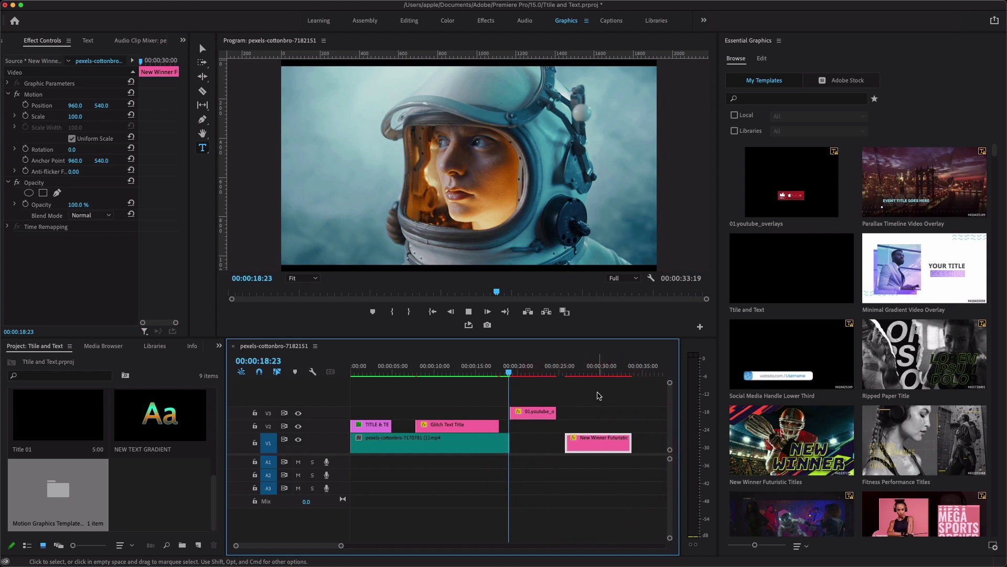
key("space")
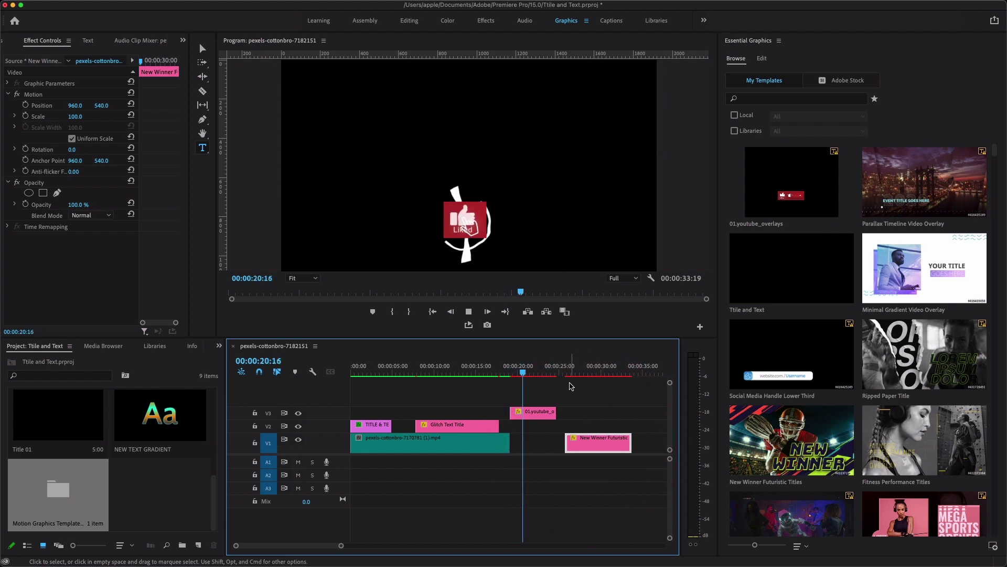